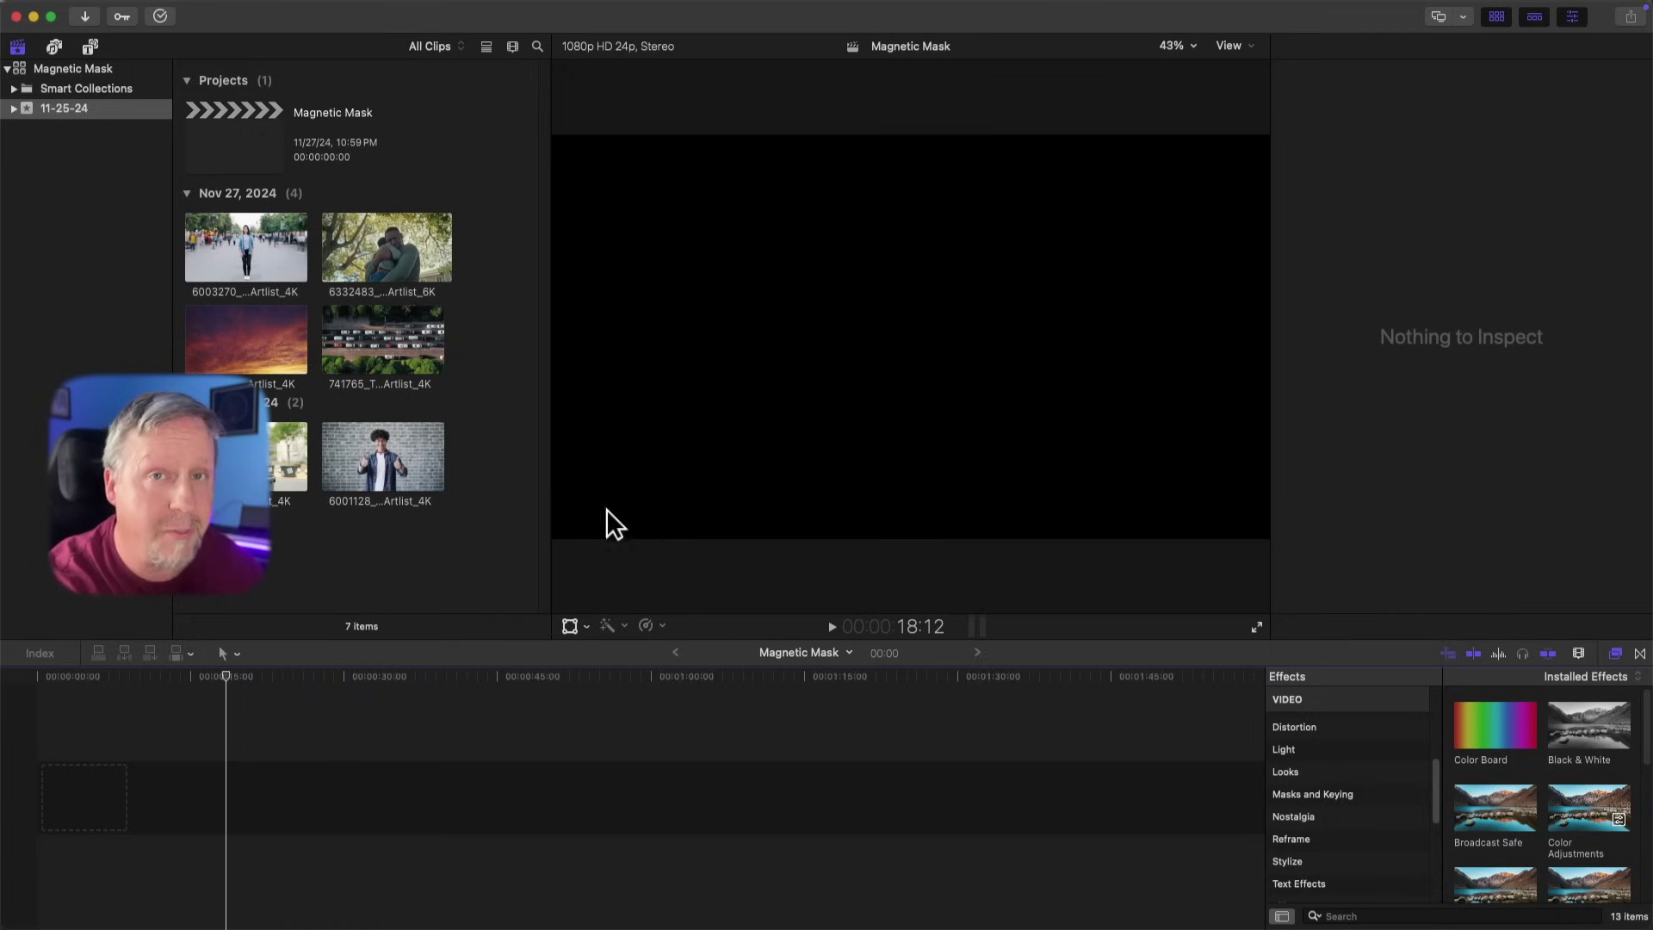
# - Add the brick-wall thumbs-up clip 6001128 to the Magnetic Mask timeline and select it
pyautogui.click(413, 465)
pyautogui.moveTo(379, 456); pyautogui.dragTo(68, 780)
pyautogui.click(76, 779)
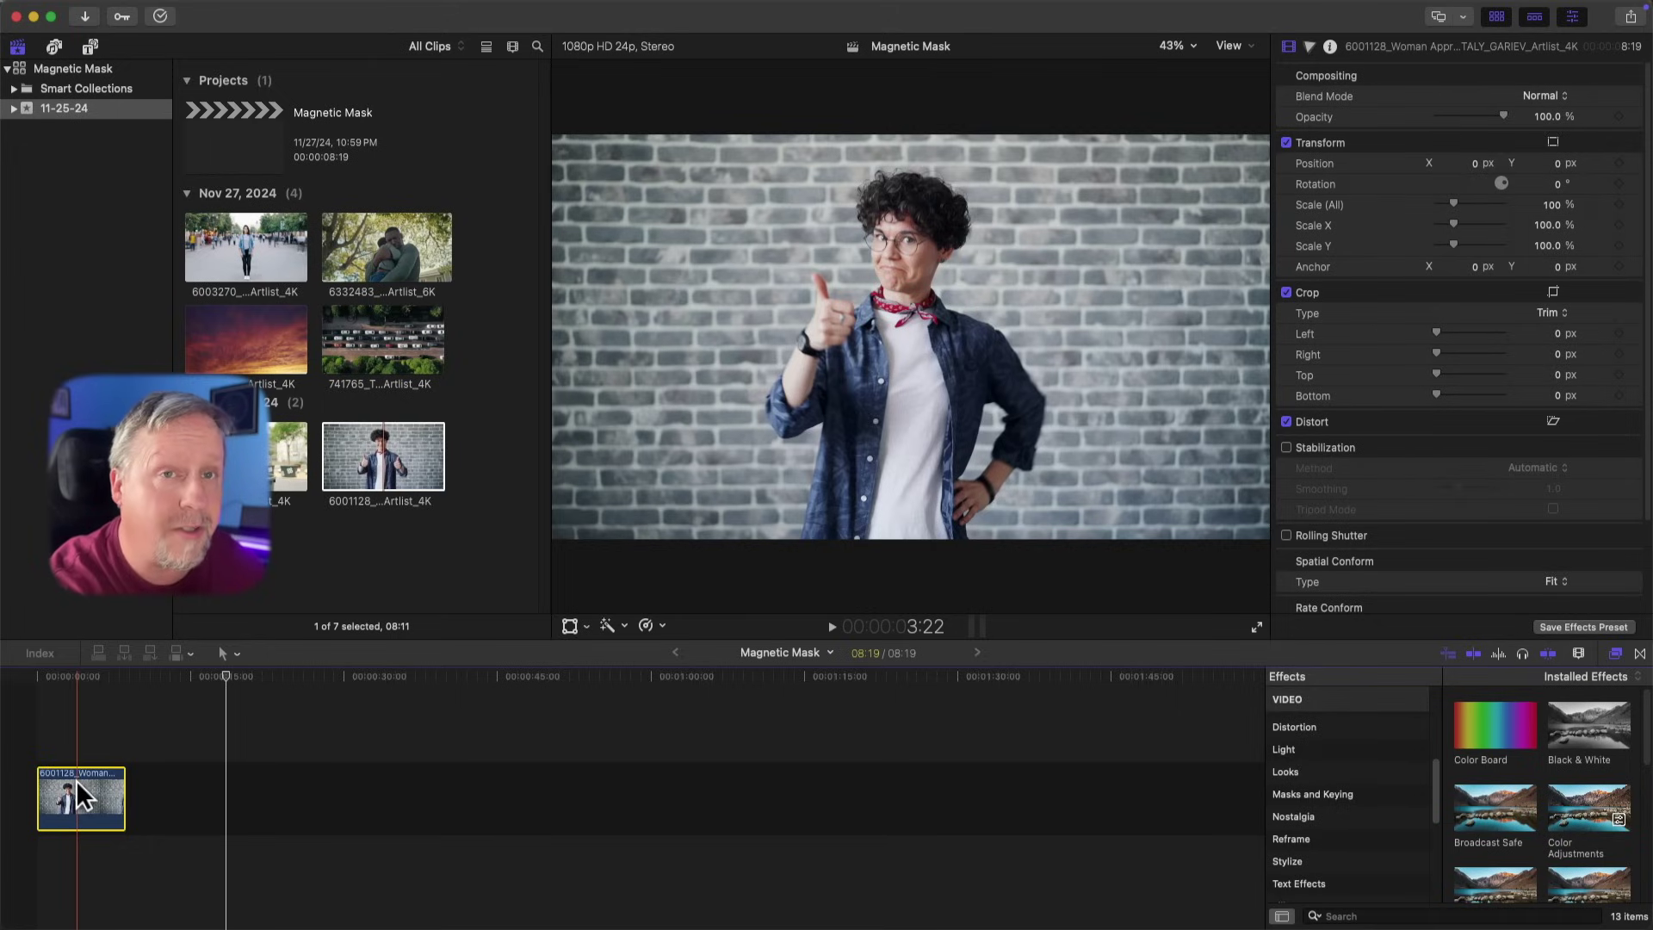
pyautogui.click(74, 778)
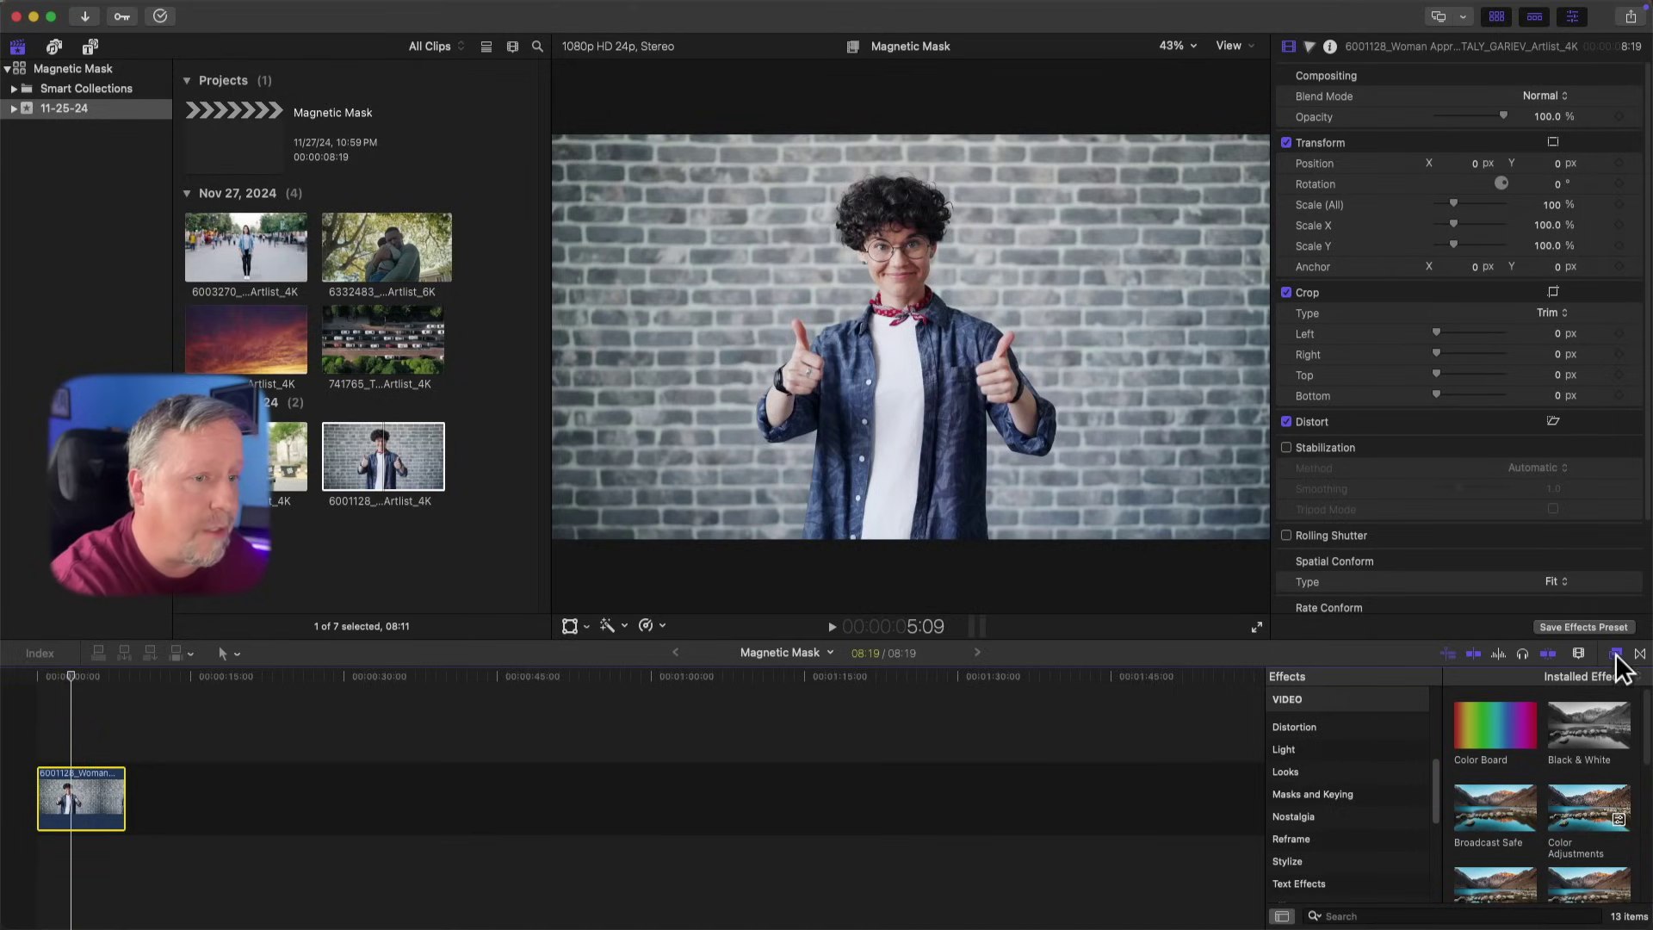
pyautogui.scroll(5, 1342, 779)
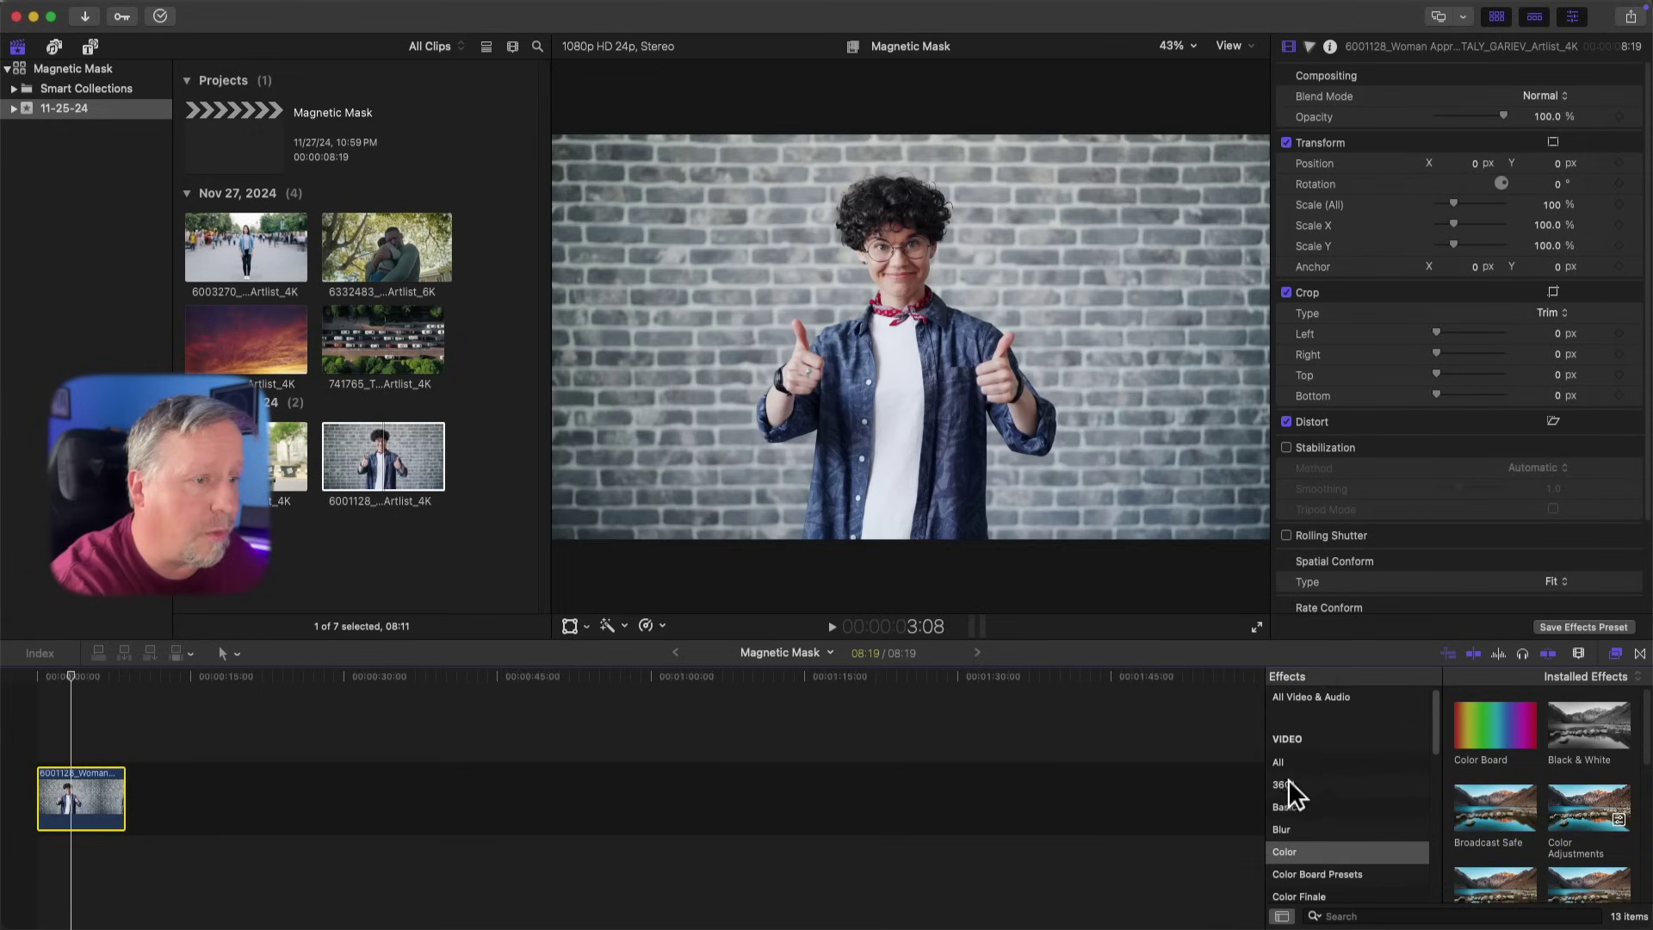
# - Drop the Gaussian blur from the Blur category onto the woman in the viewer as the masked subject
pyautogui.click(1277, 829)
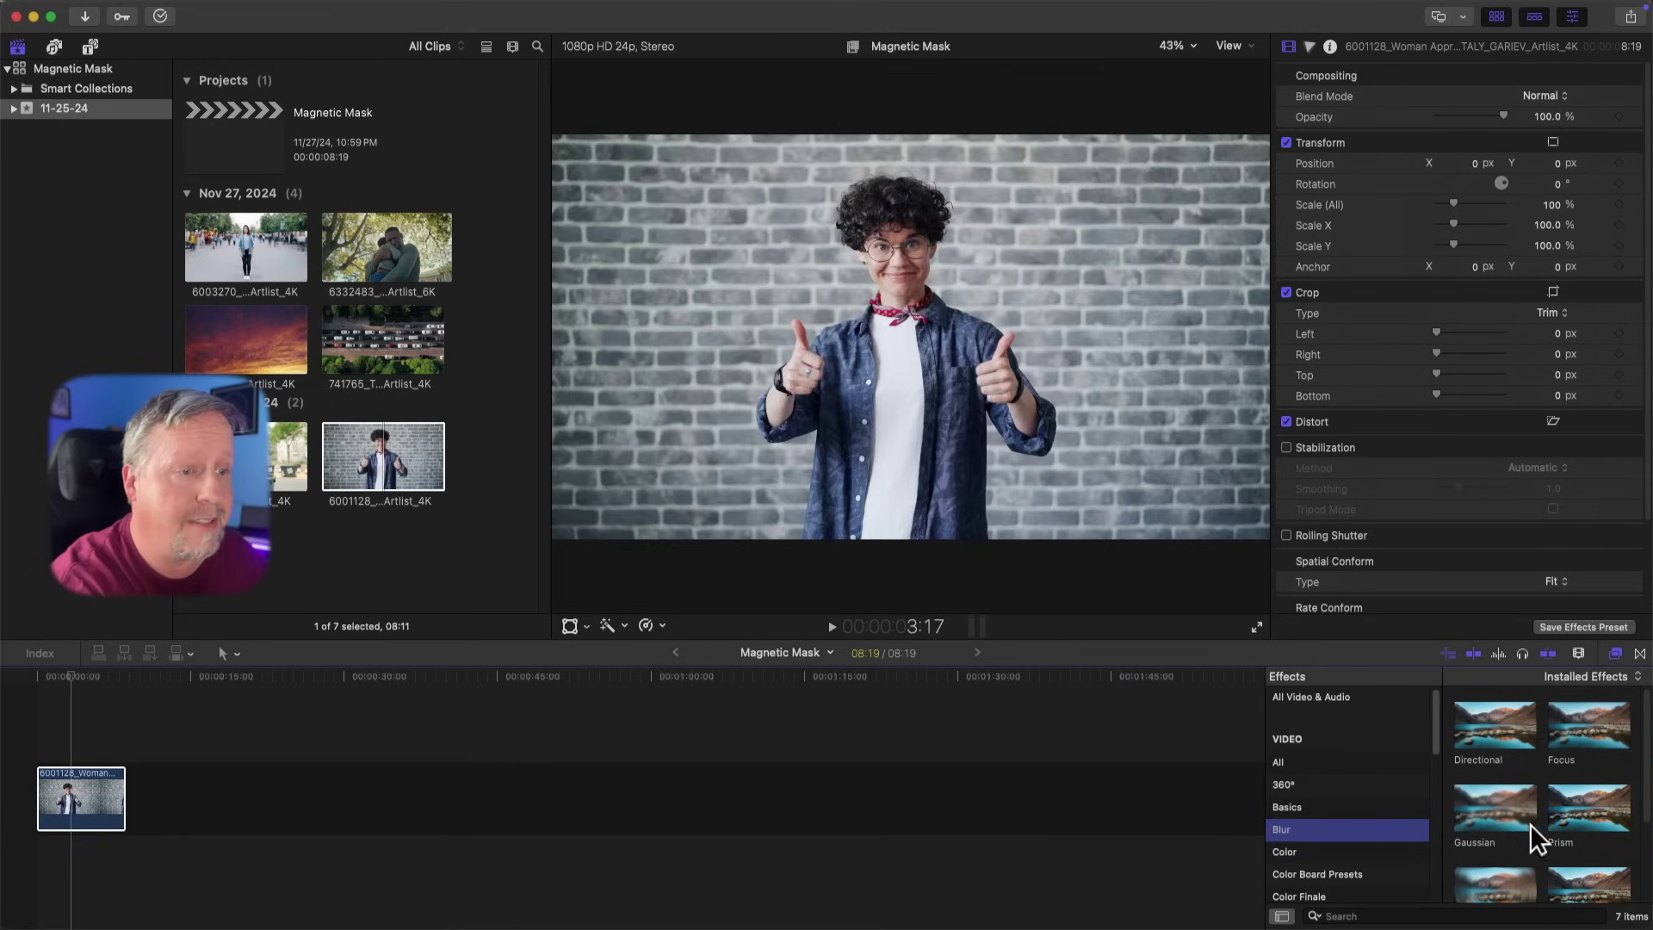
pyautogui.moveTo(1494, 806); pyautogui.dragTo(1005, 348)
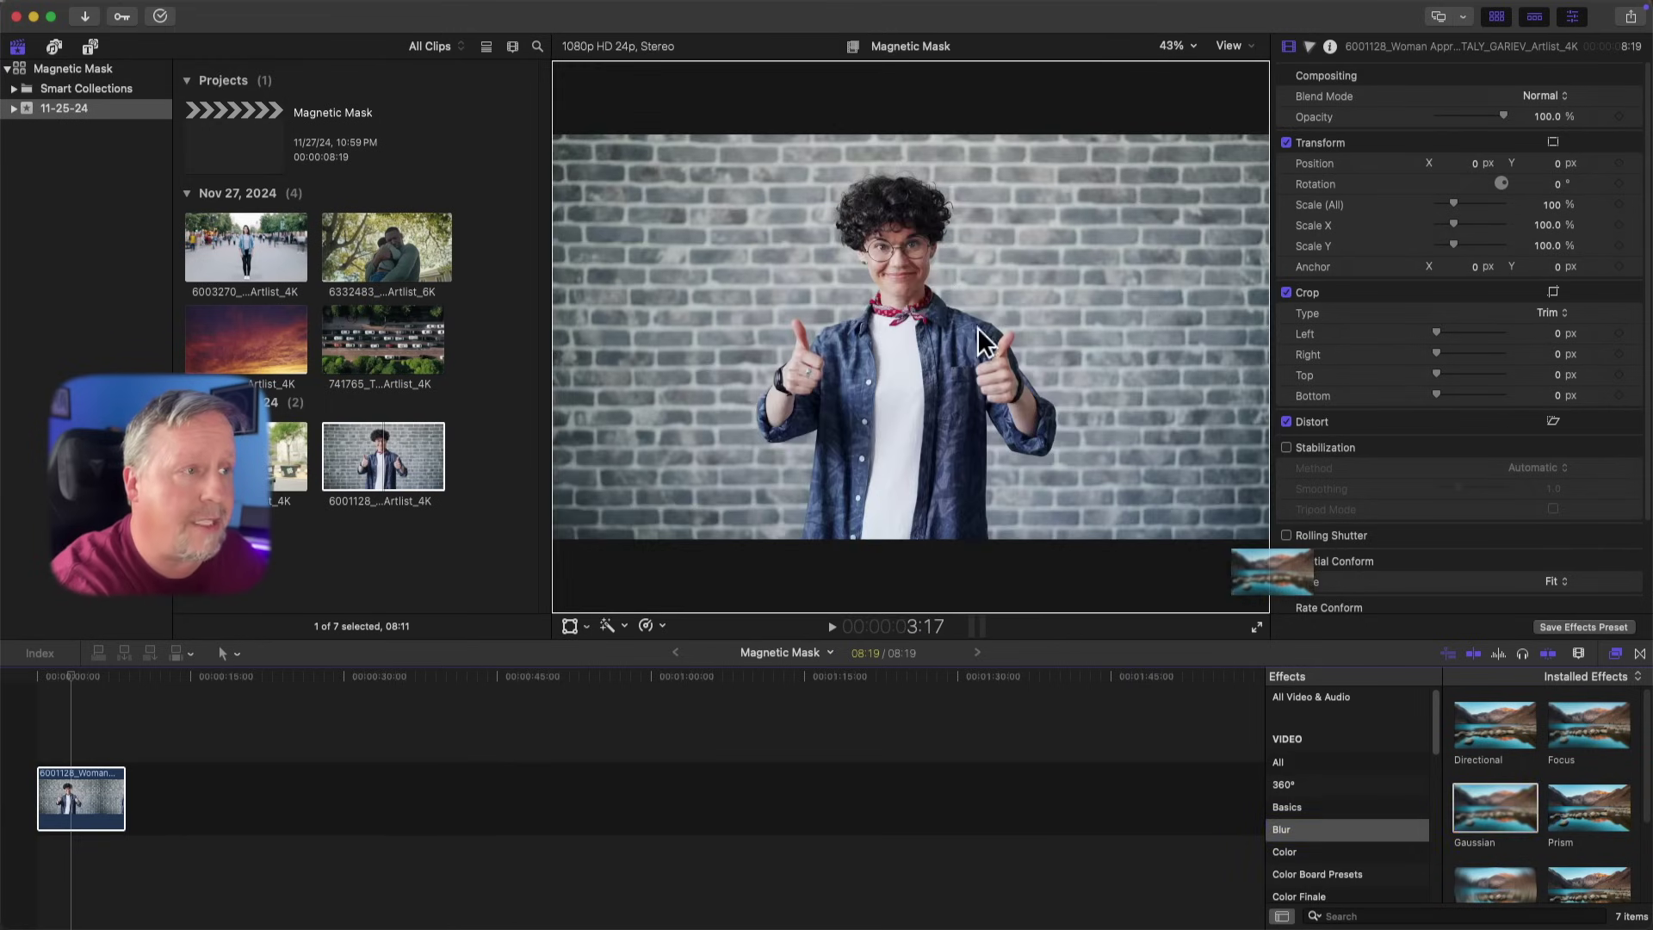
pyautogui.moveTo(912, 314); pyautogui.dragTo(895, 377)
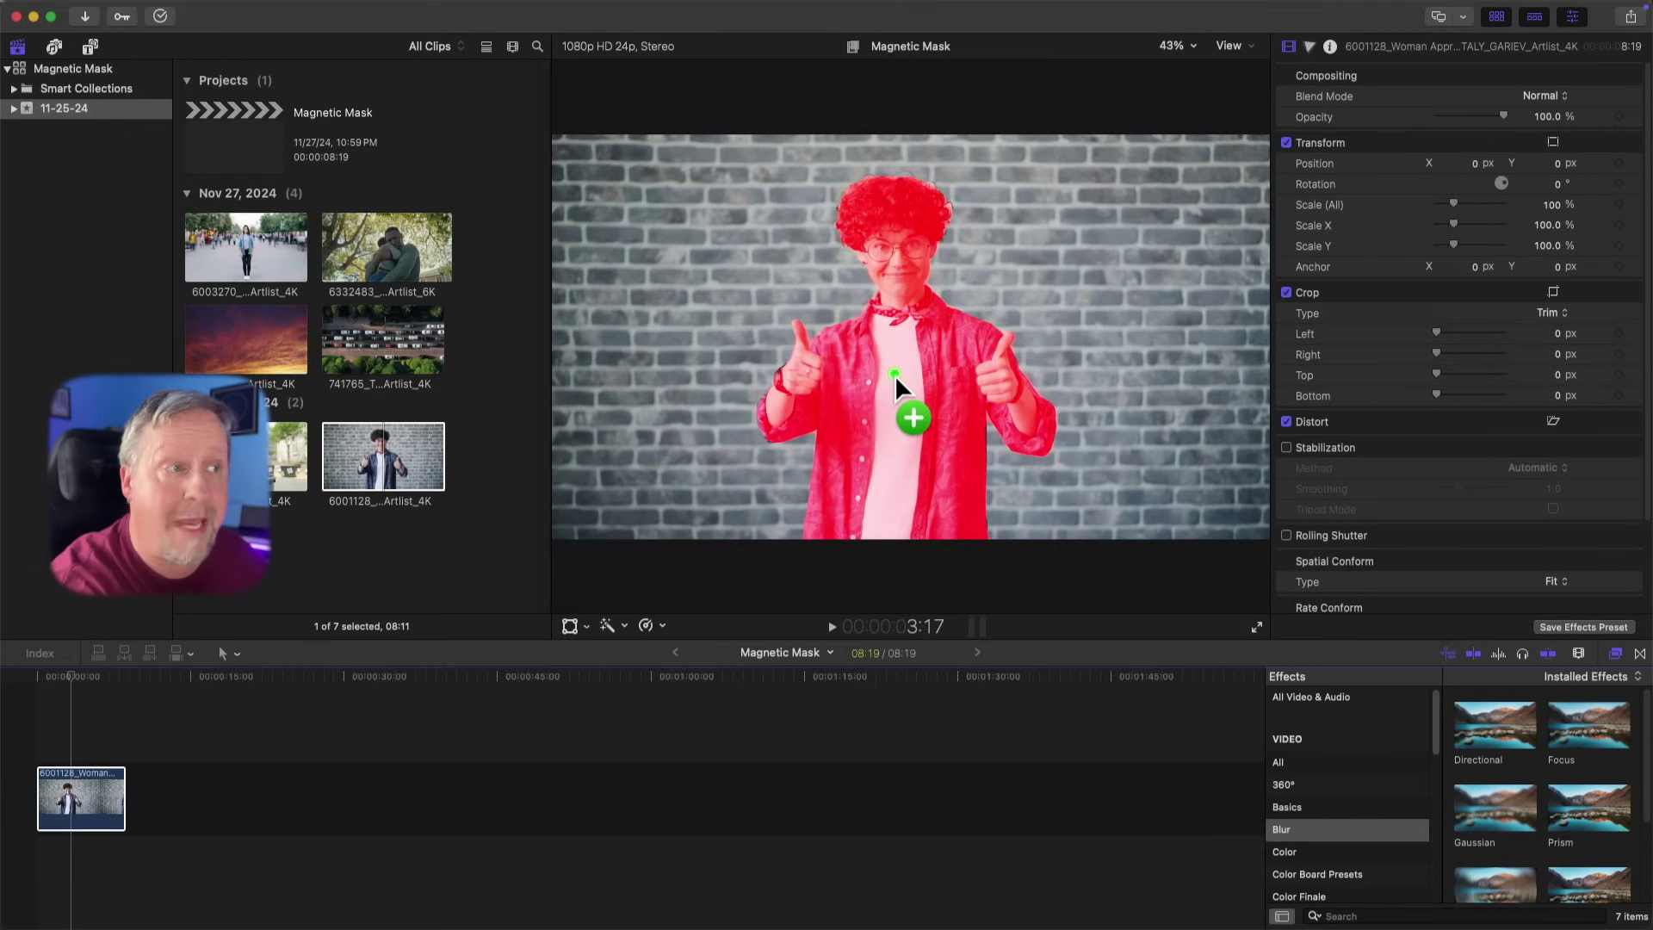
pyautogui.moveTo(896, 374); pyautogui.dragTo(888, 368)
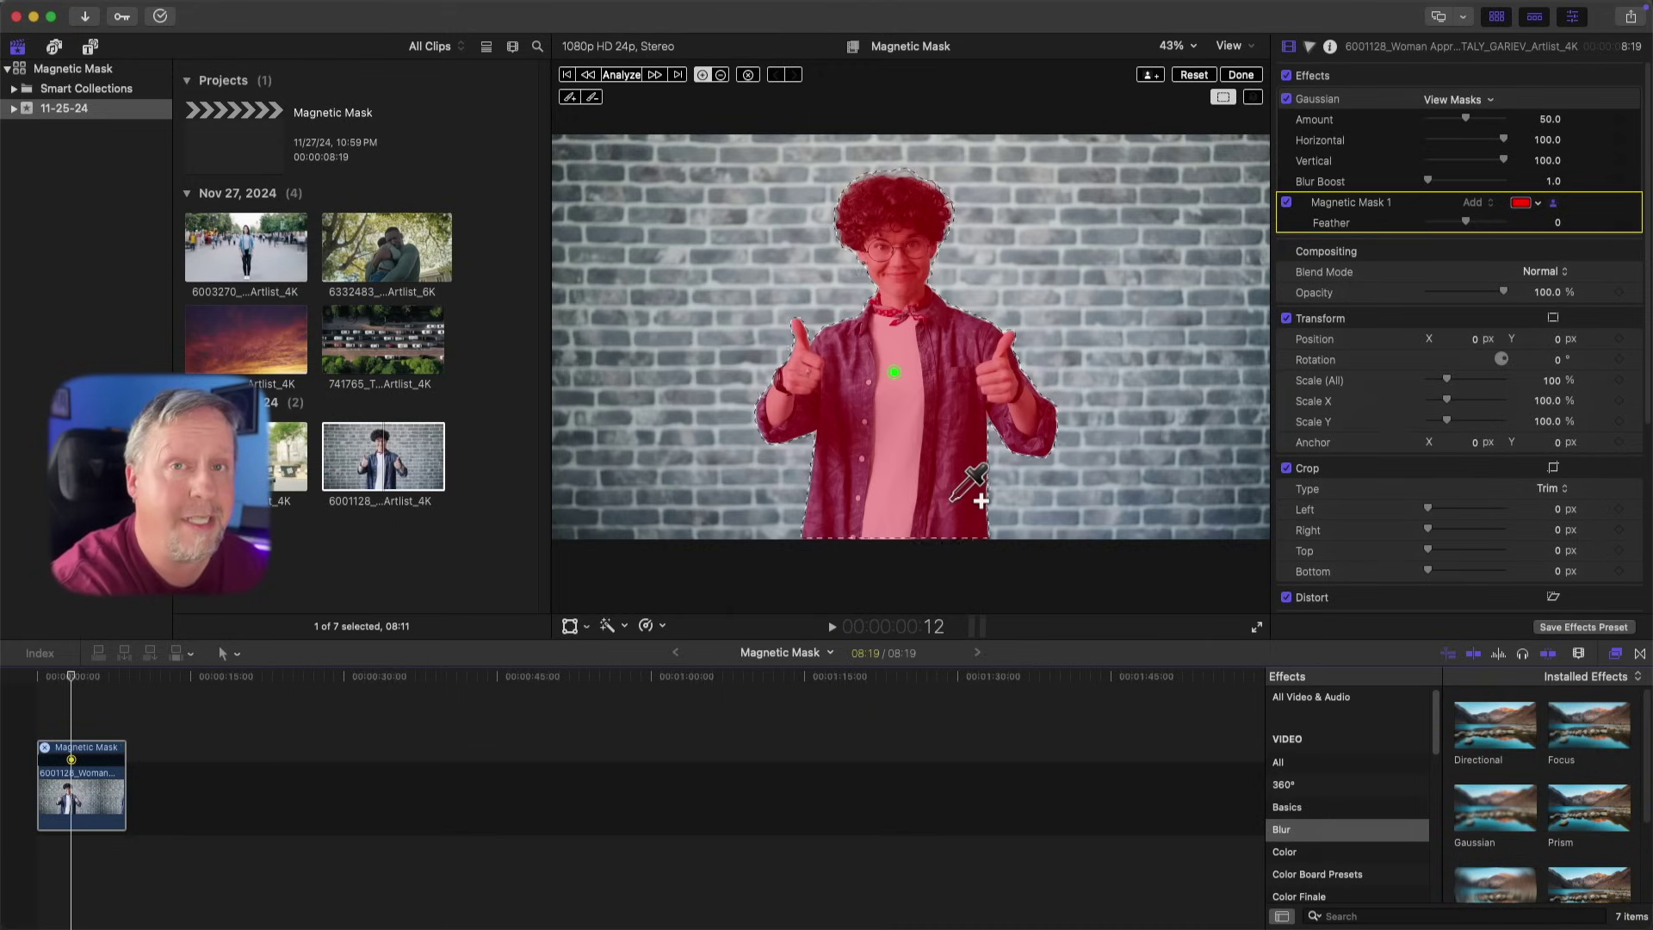
# - Analyze Magnetic Mask 1 across the whole thumbs-up clip and finish editing the mask
pyautogui.click(620, 79)
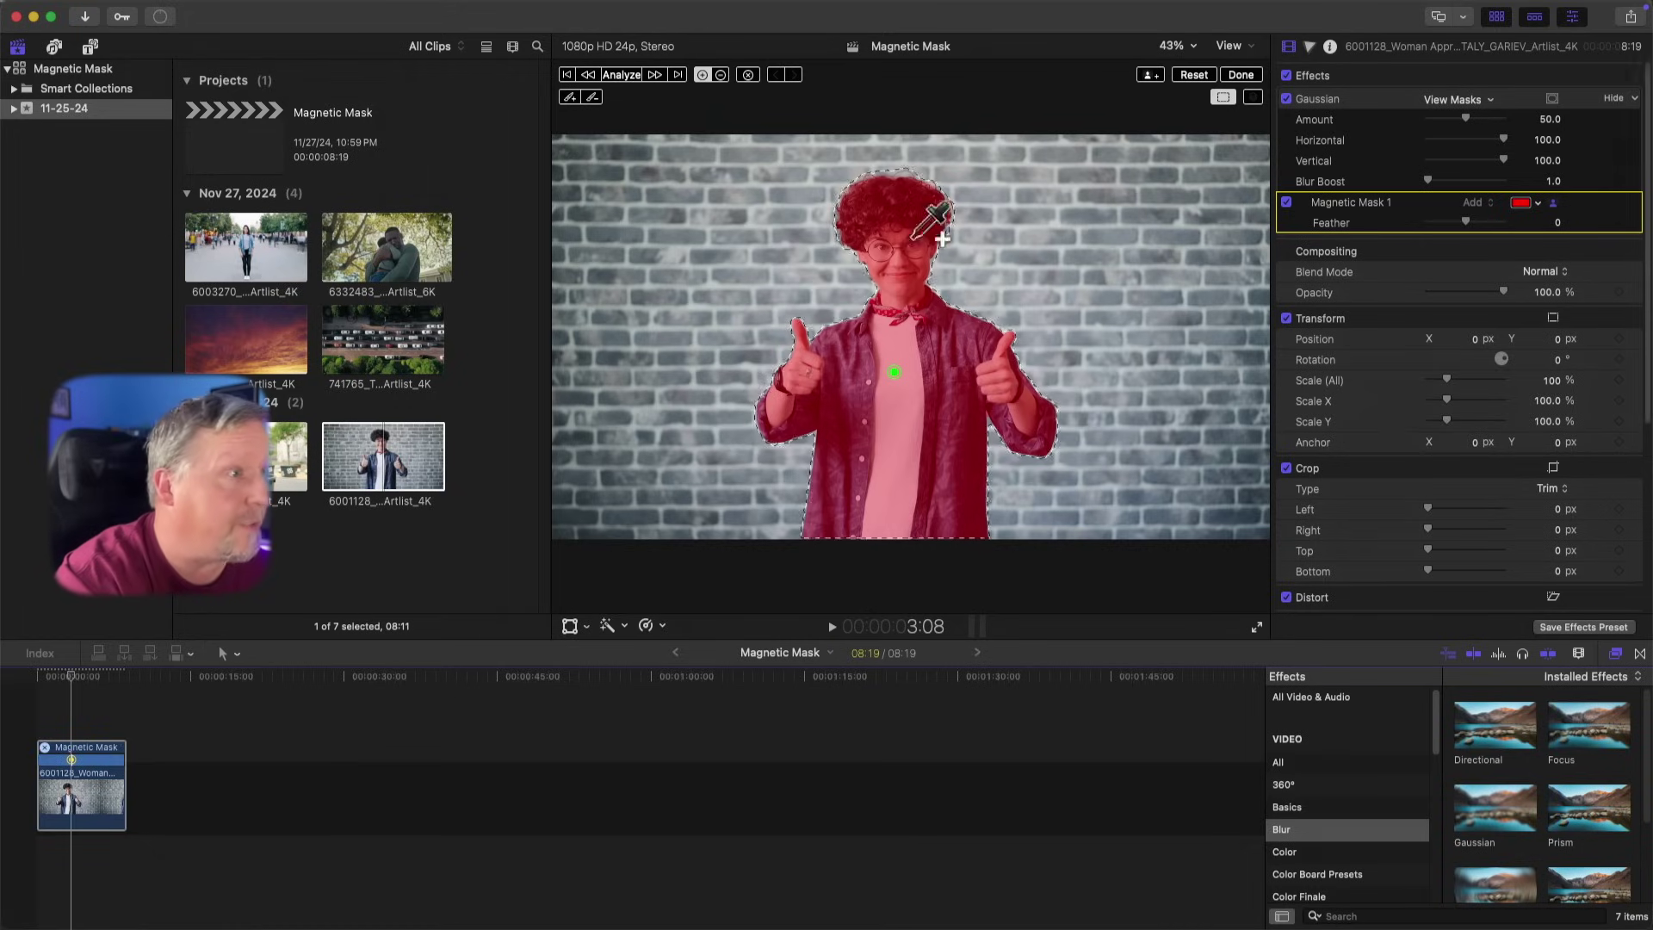
pyautogui.click(1245, 75)
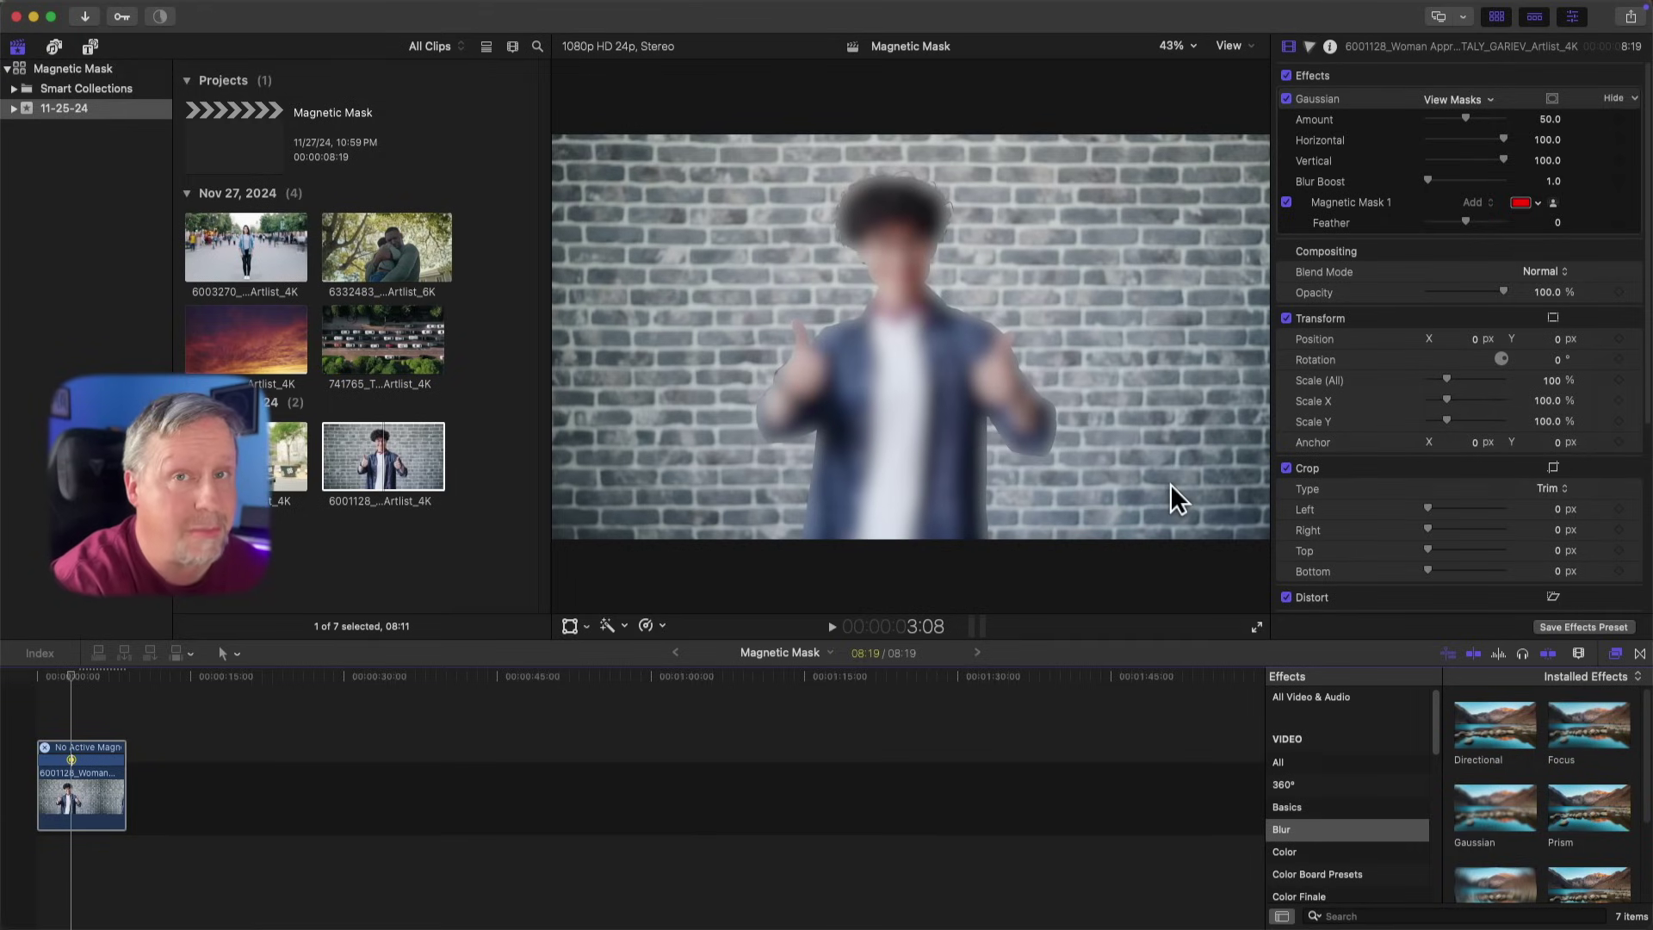
# - Invert the Gaussian blur's mask so only the brick wall blurs, and lower Amount to about 22
pyautogui.click(1551, 98)
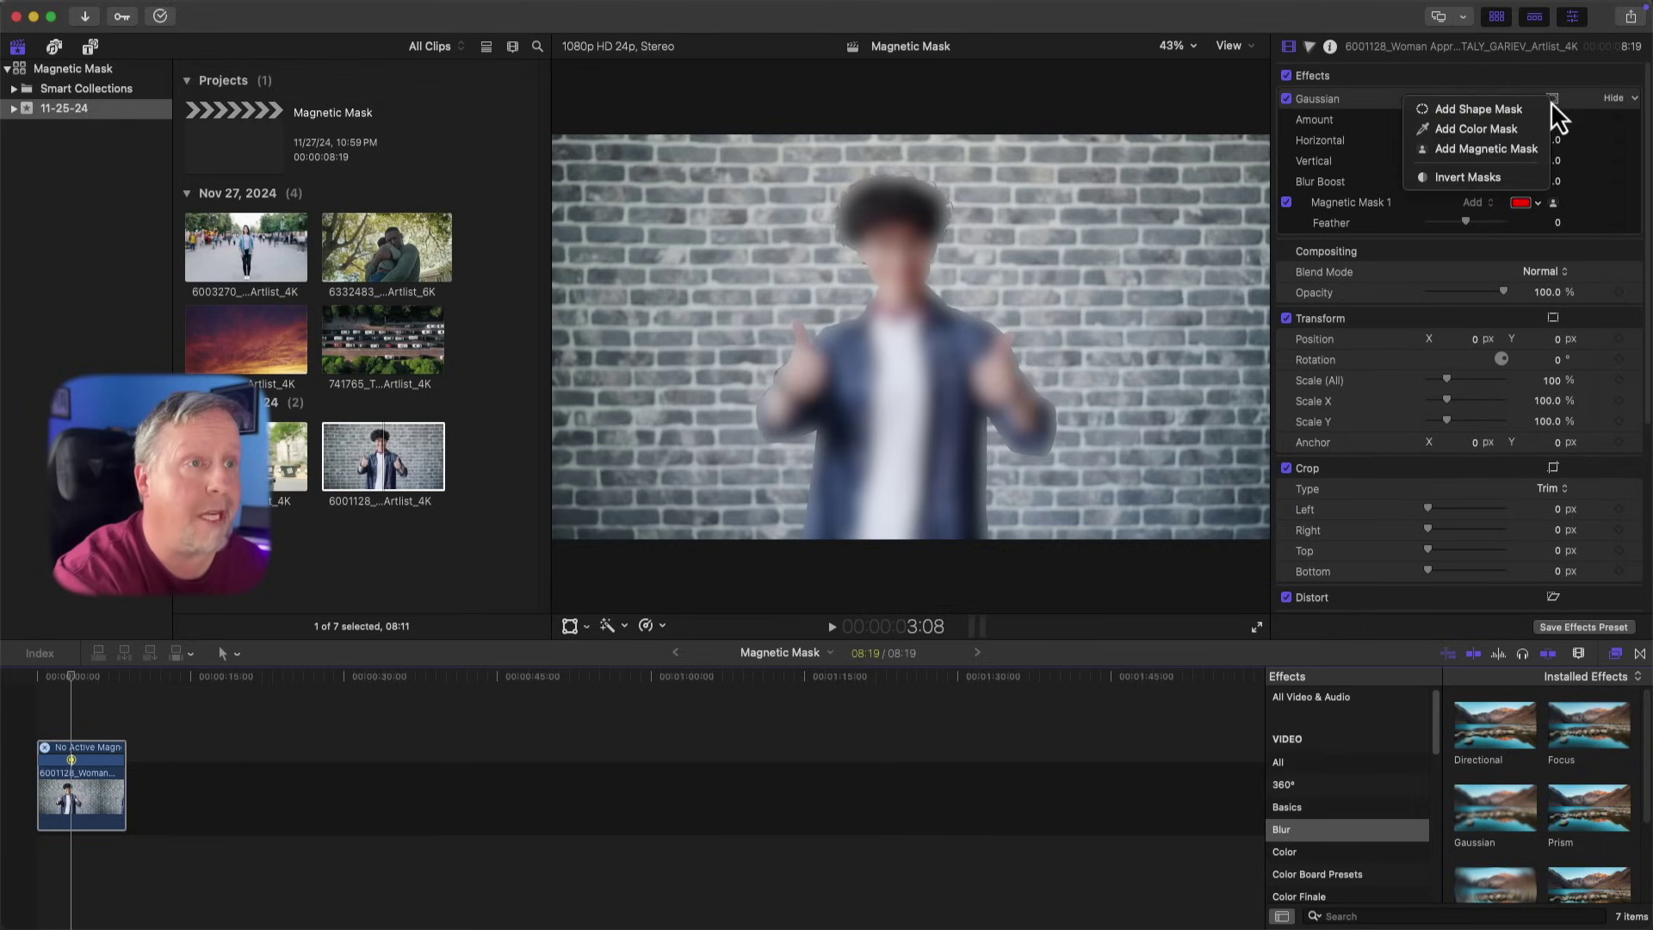
pyautogui.click(1448, 178)
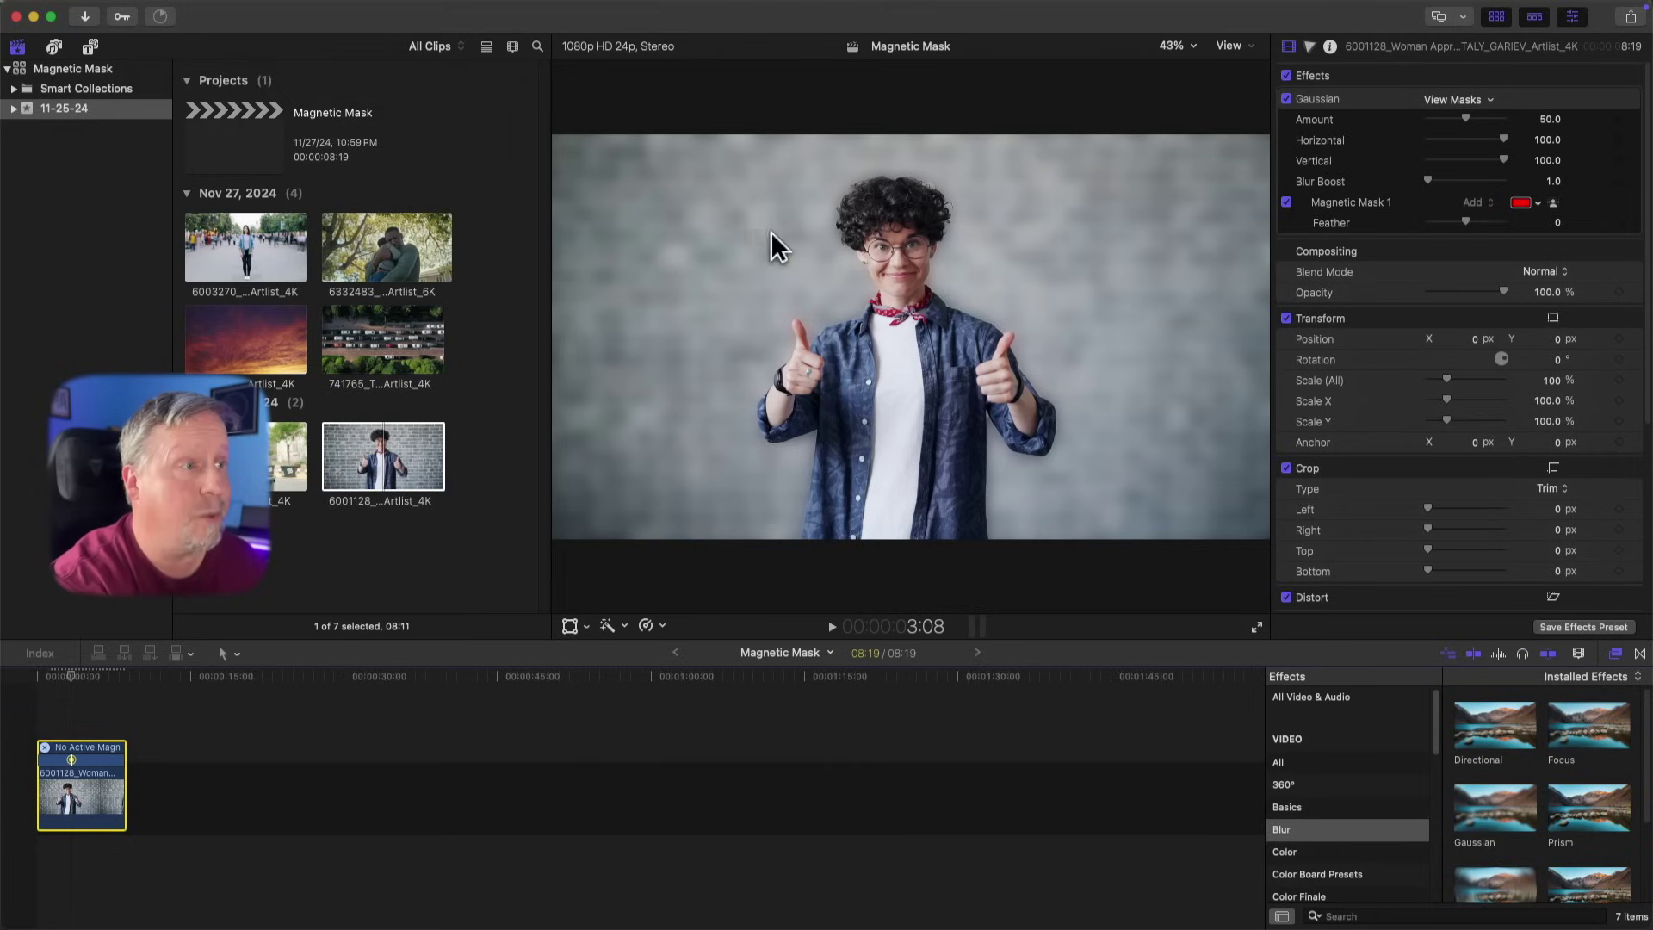
pyautogui.moveTo(1465, 115); pyautogui.dragTo(1445, 118)
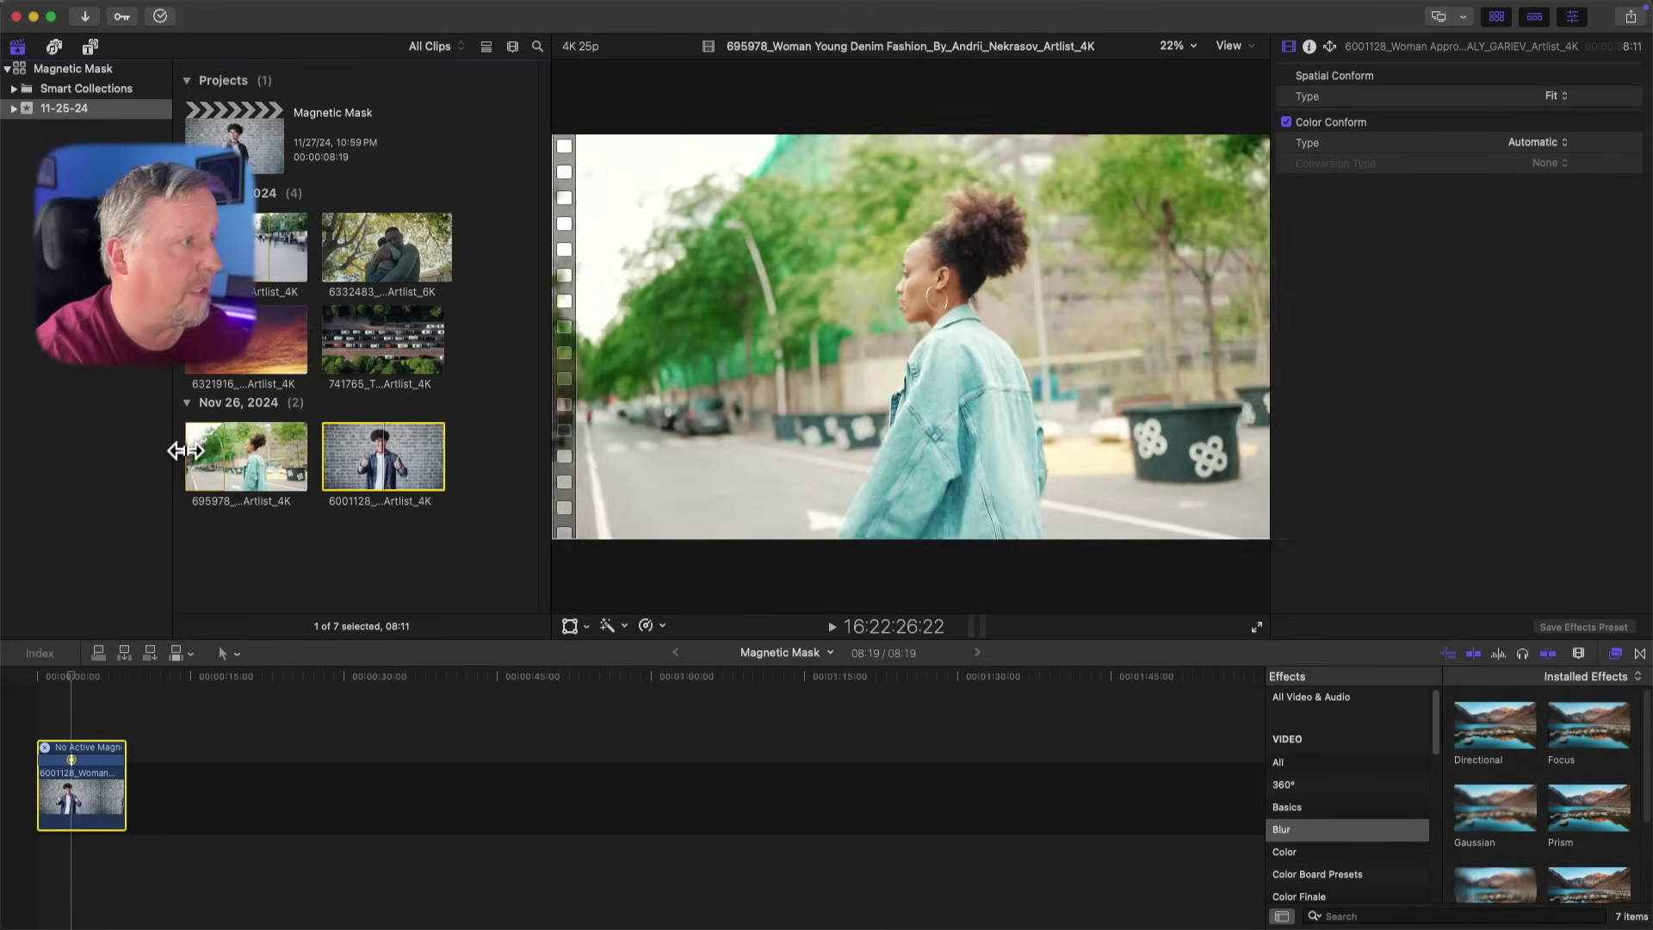
# - Set an out point on street clip 695978 and place that range after the thumbs-up clip
pyautogui.click(186, 449)
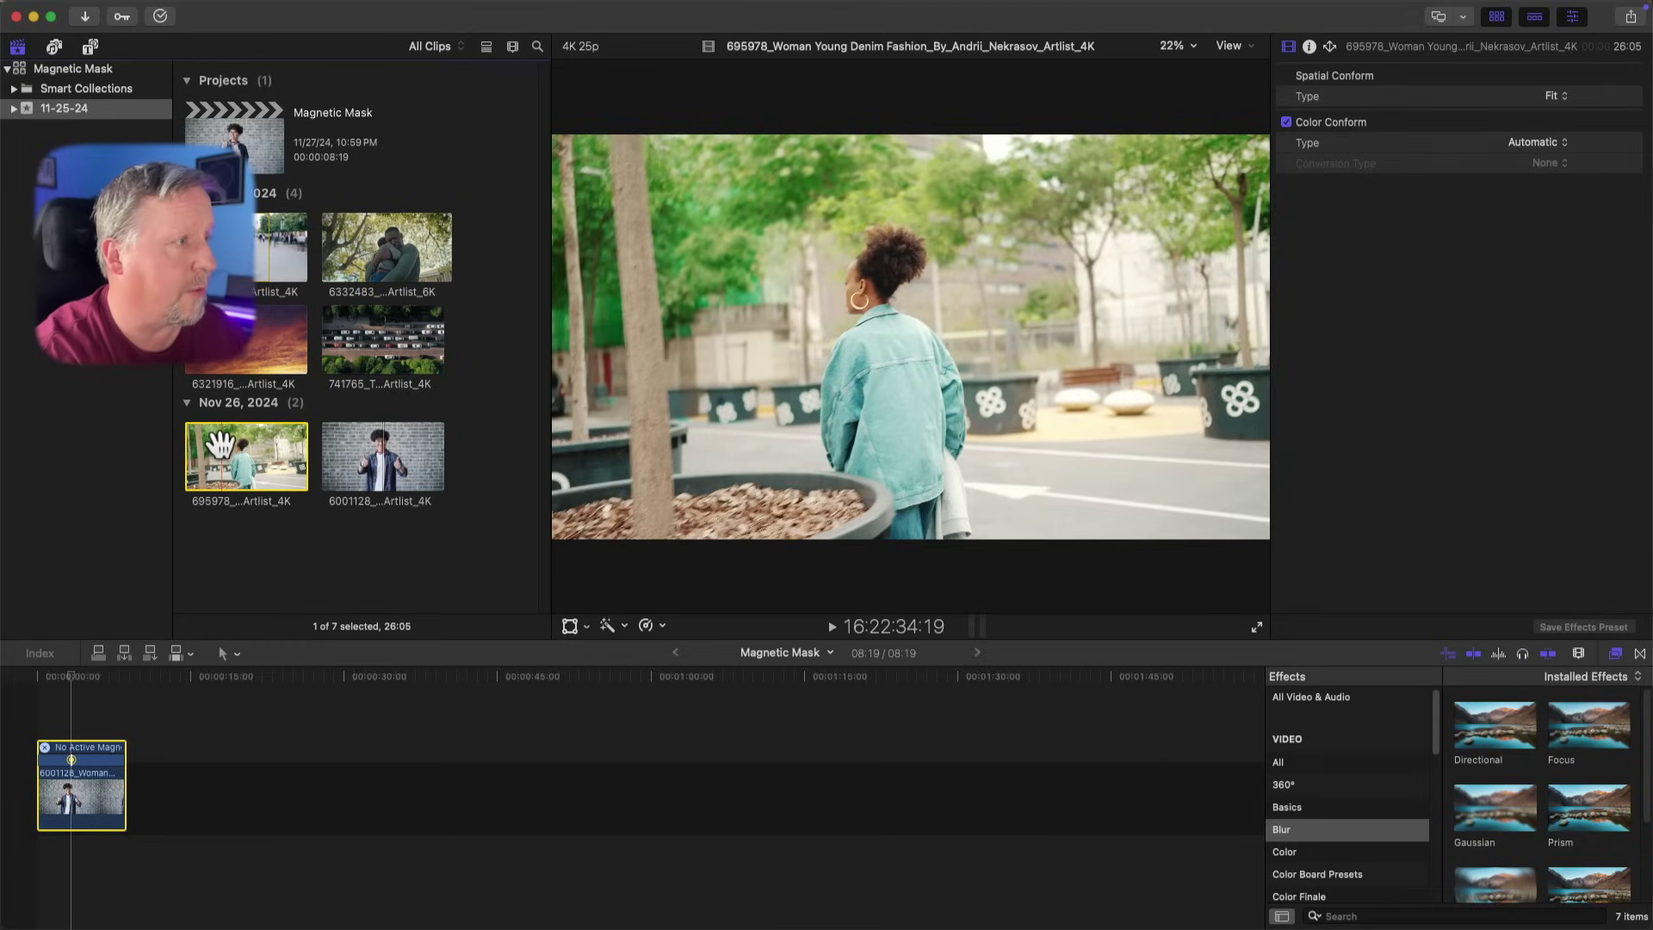
pyautogui.press('o')
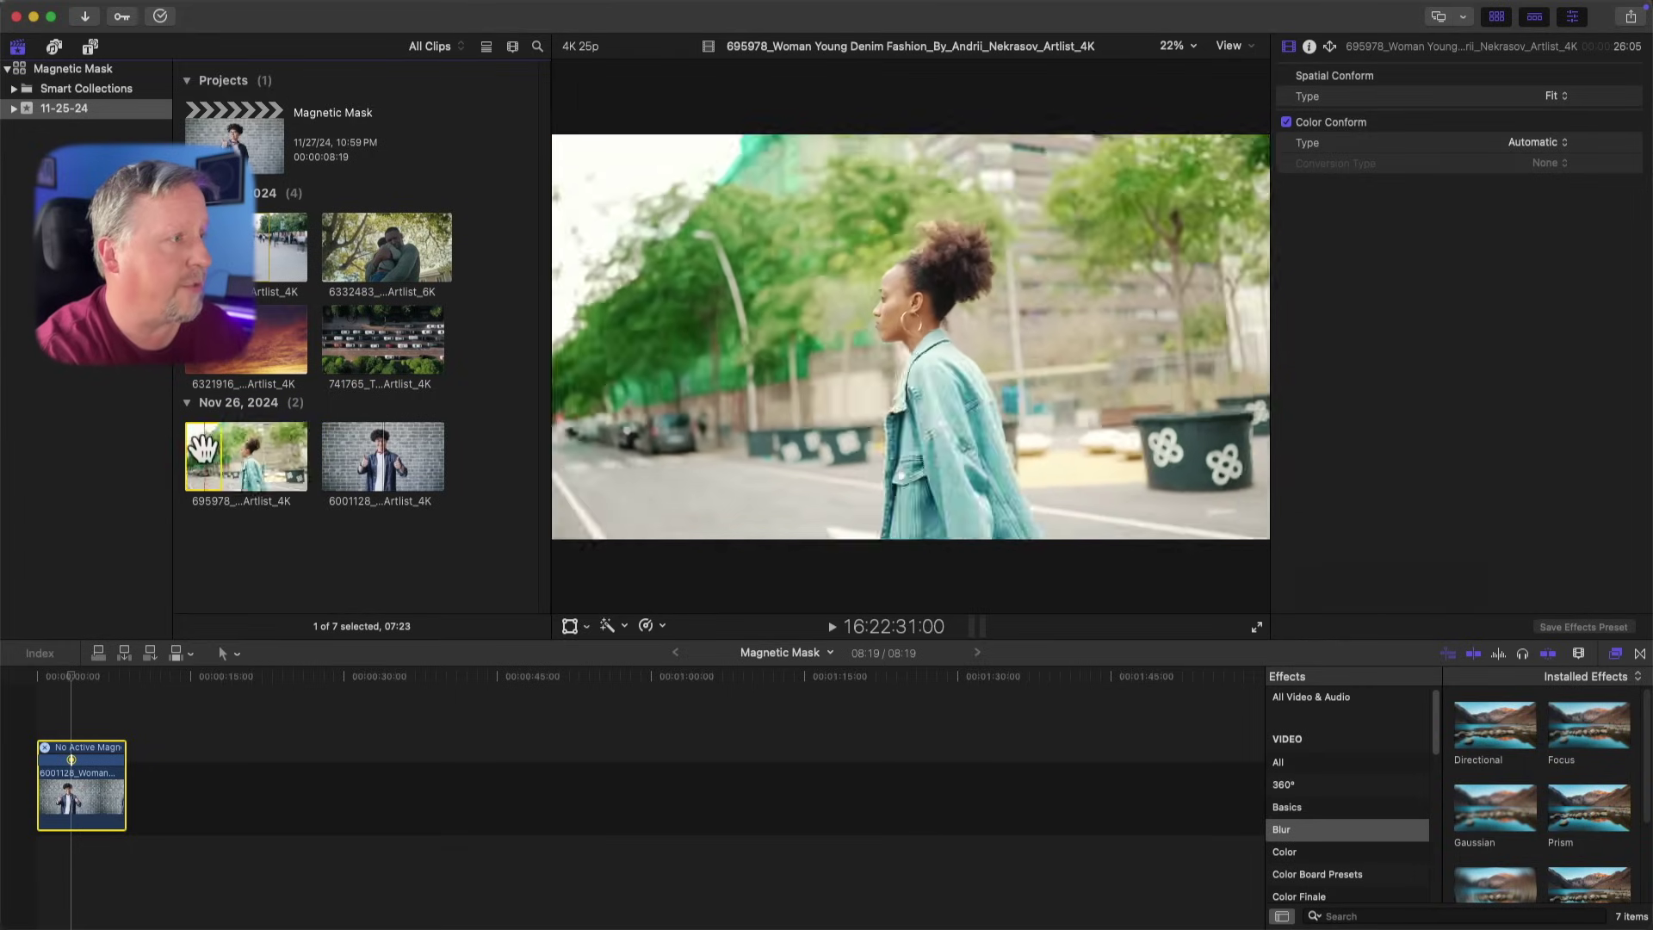
pyautogui.moveTo(201, 483); pyautogui.dragTo(135, 782)
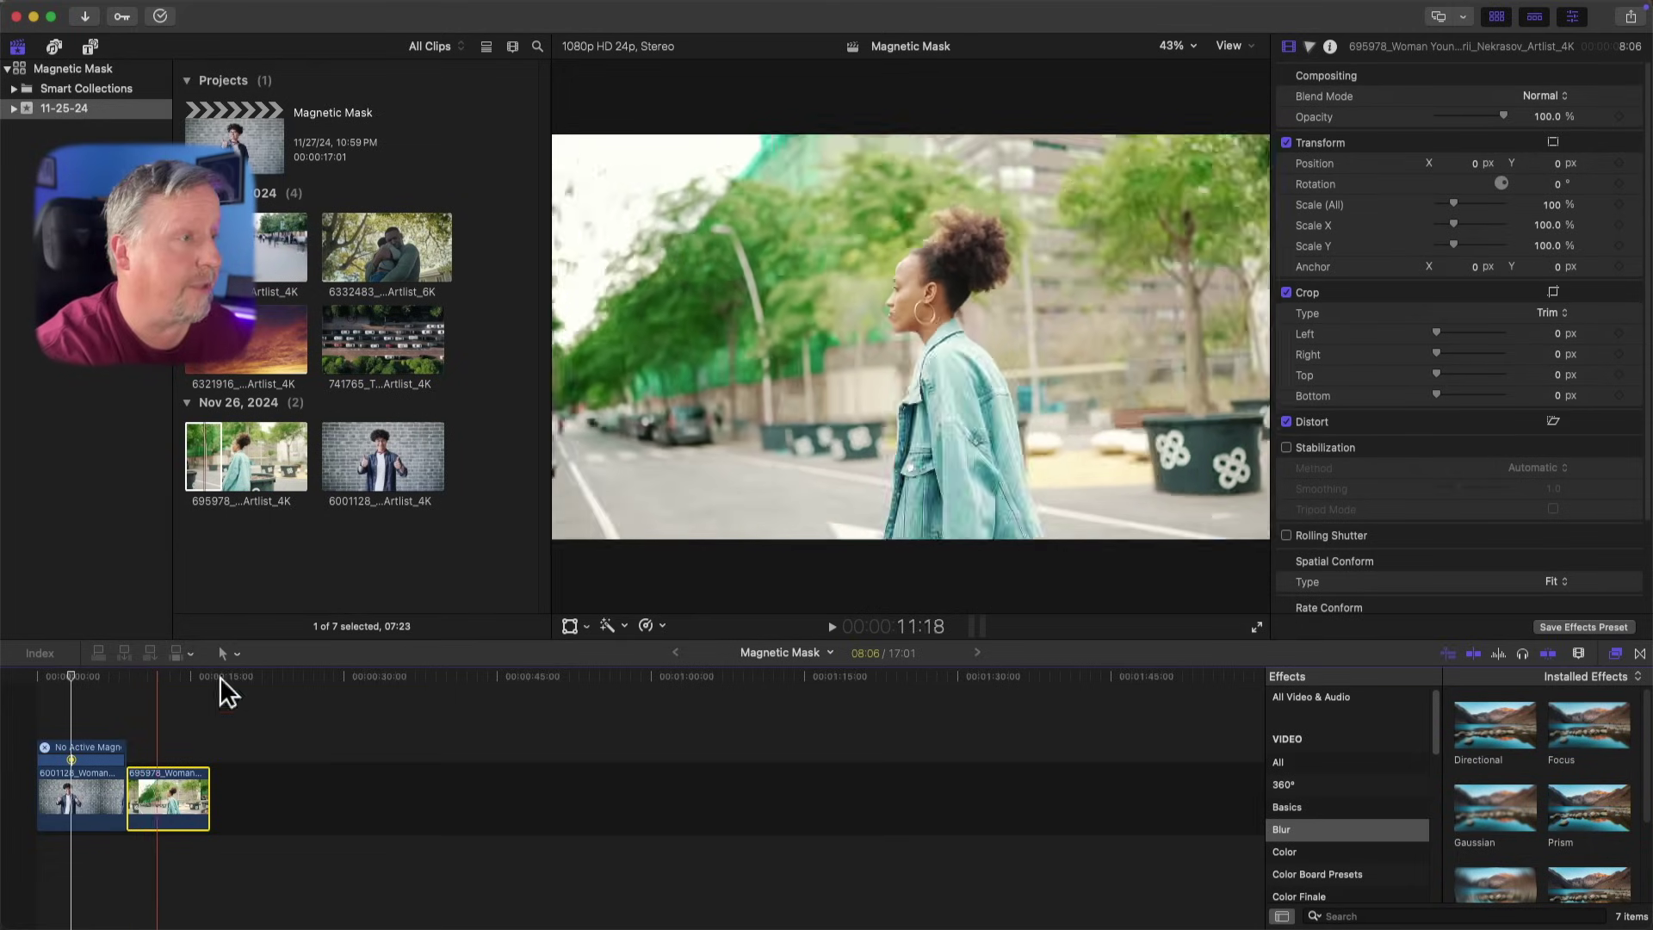
pyautogui.click(166, 676)
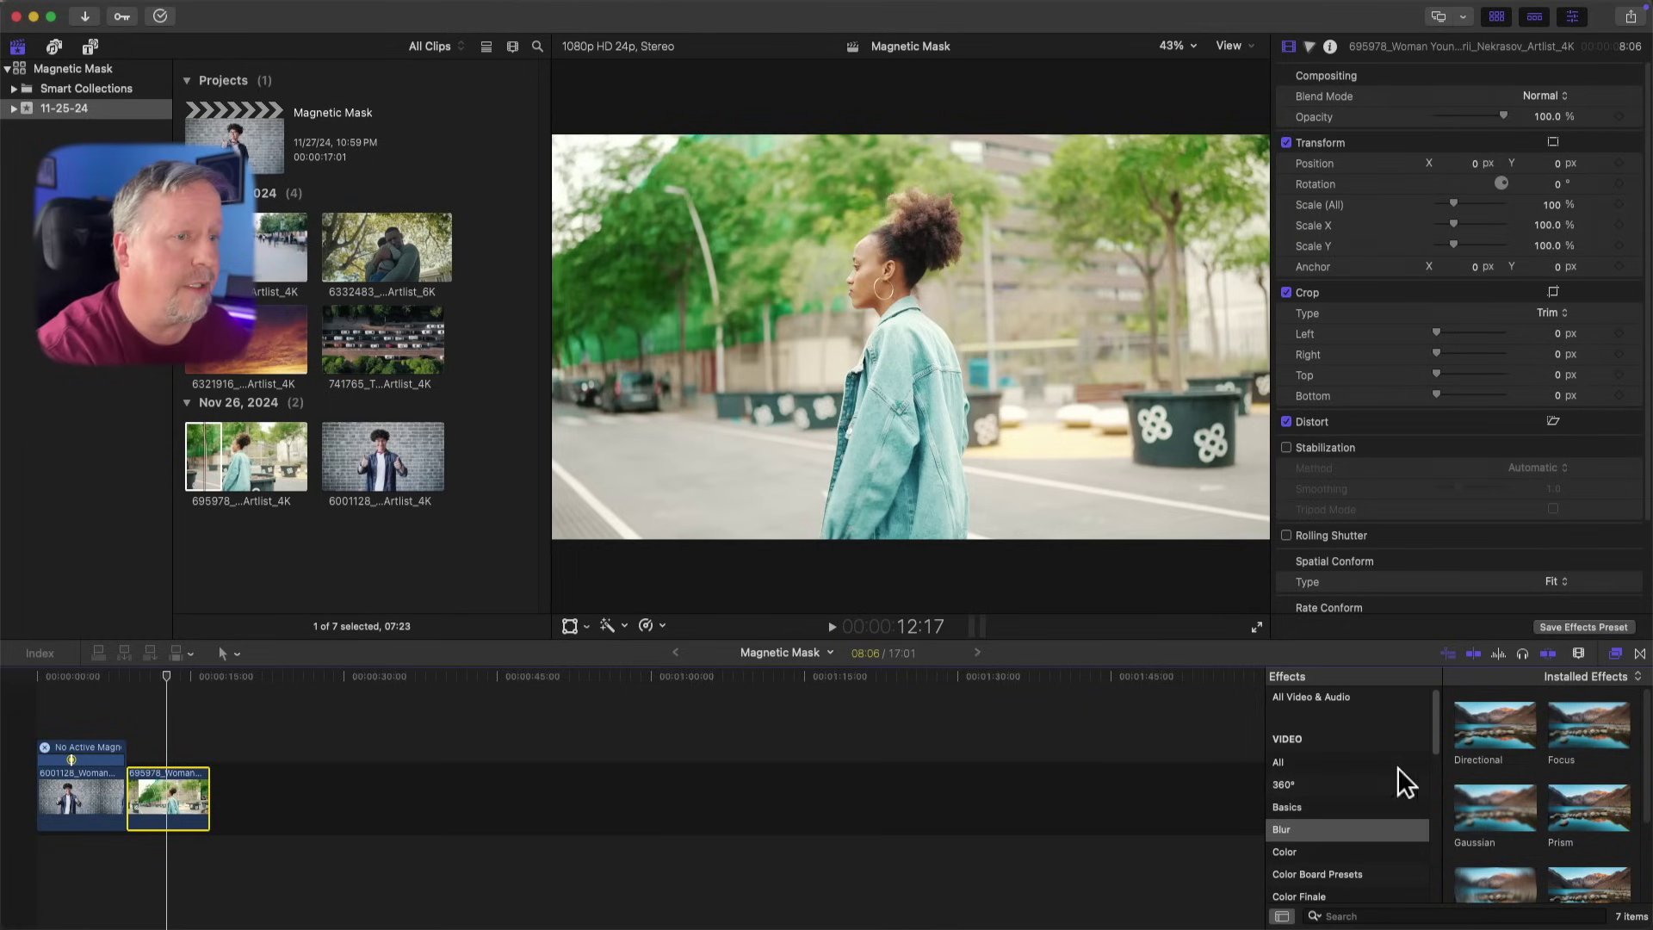
# - Drag the Security effect from the Nostalgia category onto the woman in the street clip
pyautogui.scroll(-5, 1299, 780)
pyautogui.scroll(-2, 1300, 780)
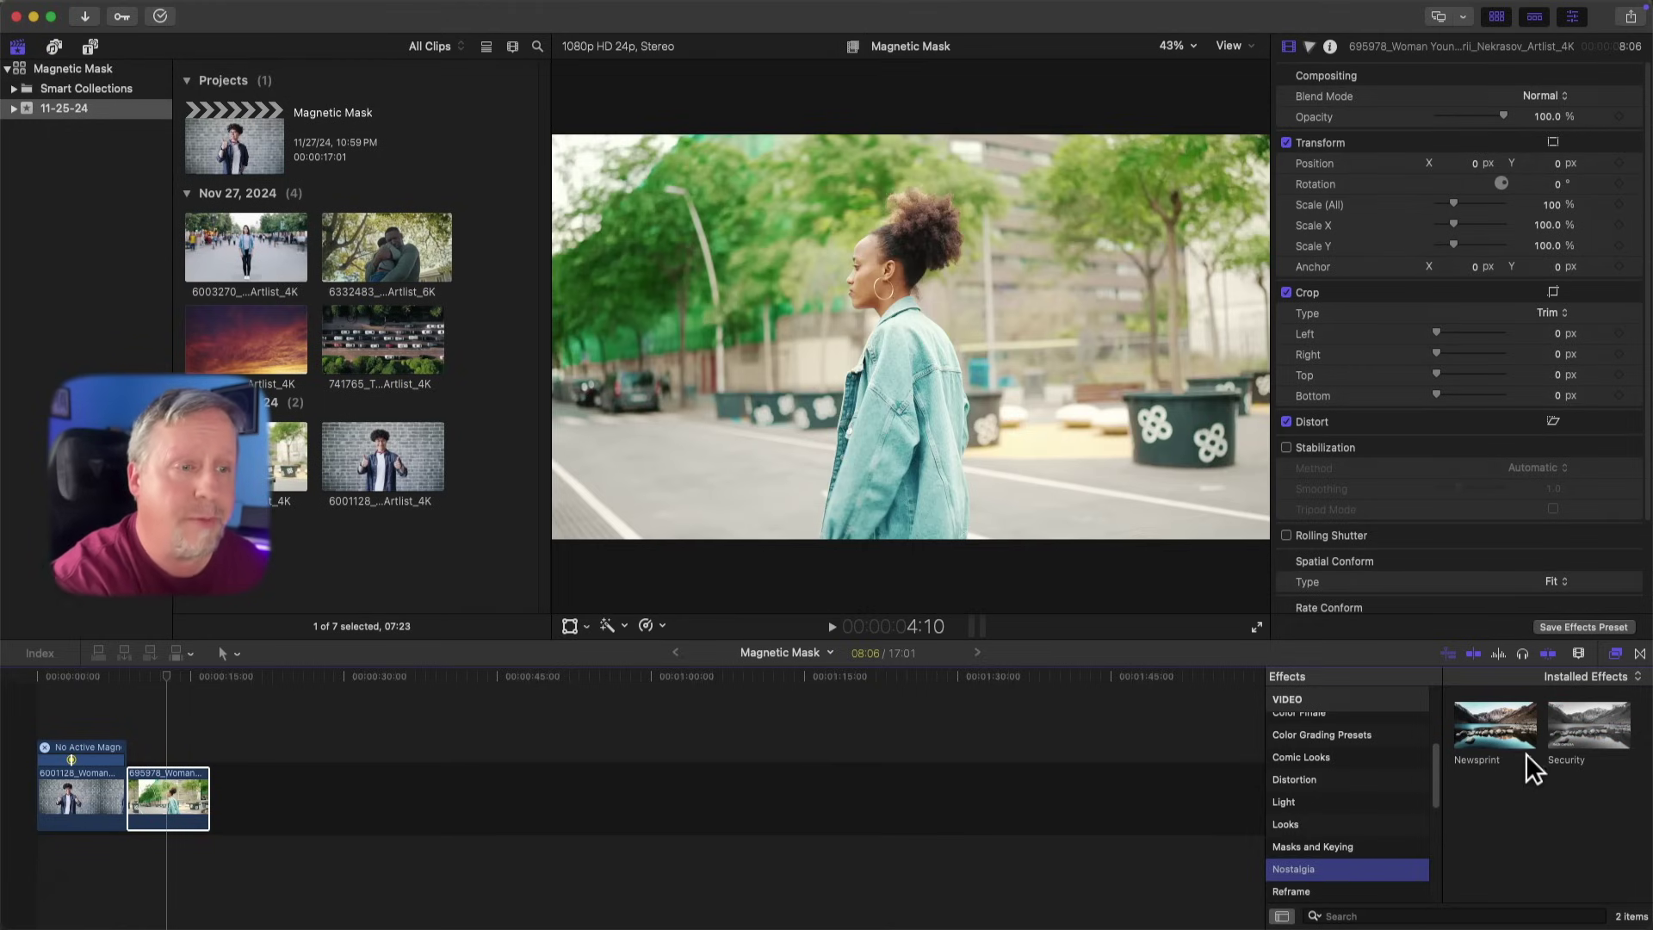
pyautogui.moveTo(1571, 723); pyautogui.dragTo(886, 383)
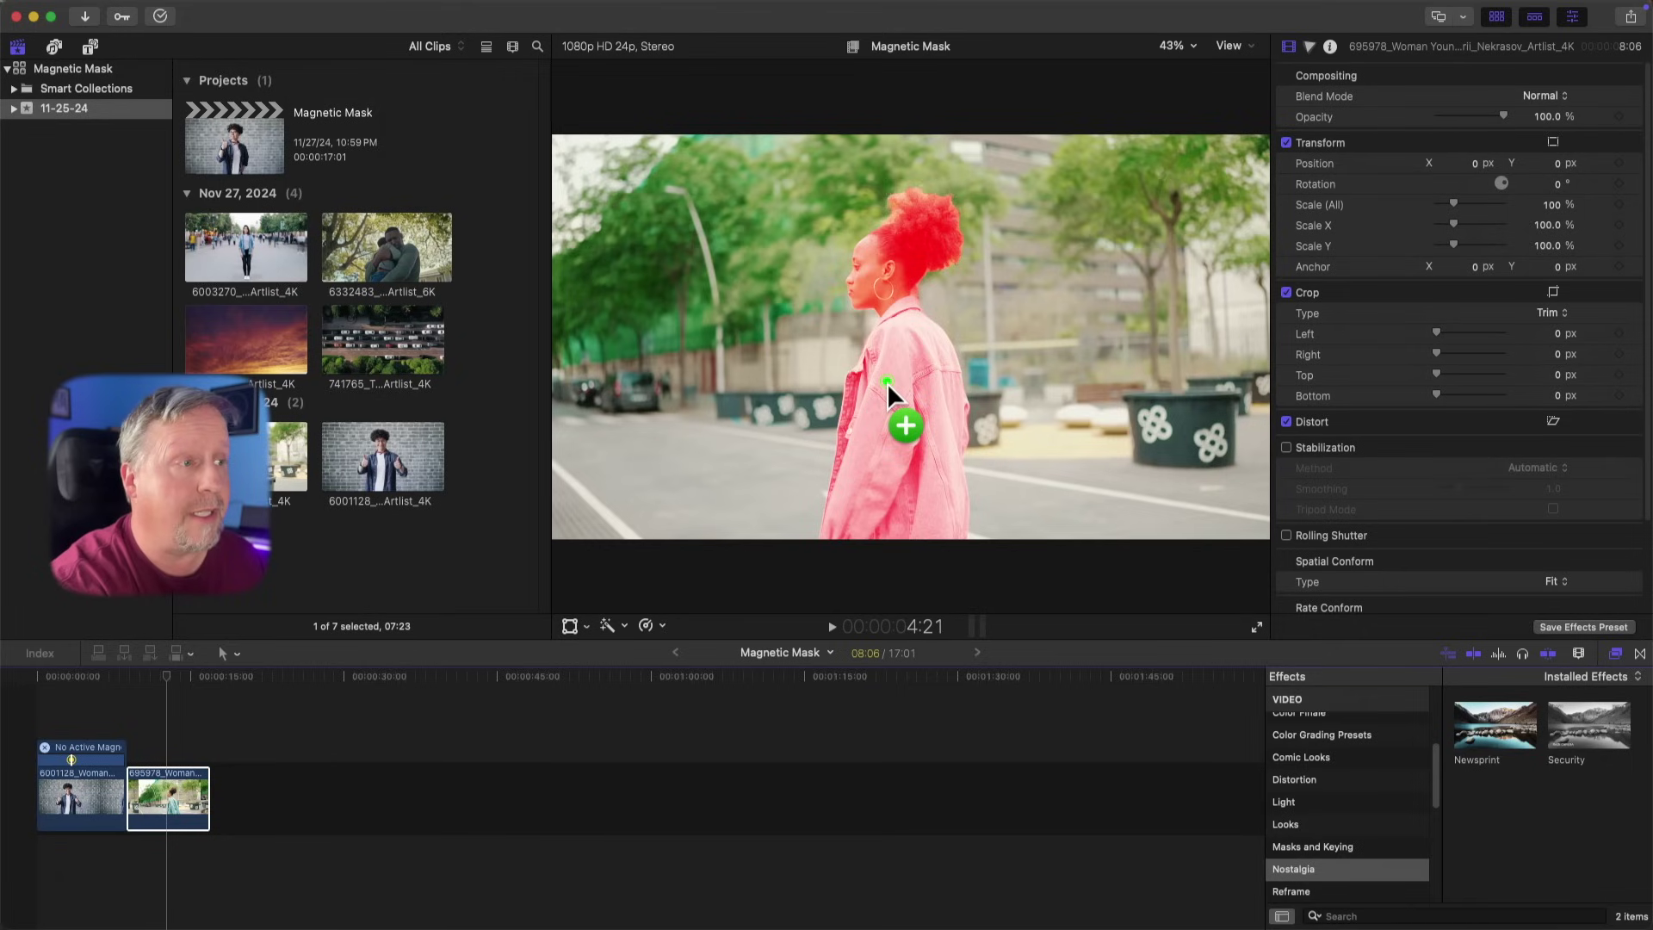
# - Apply Security masked to the woman, play back the street clip, and mark an in point on 6003270
pyautogui.moveTo(887, 382); pyautogui.dragTo(886, 384)
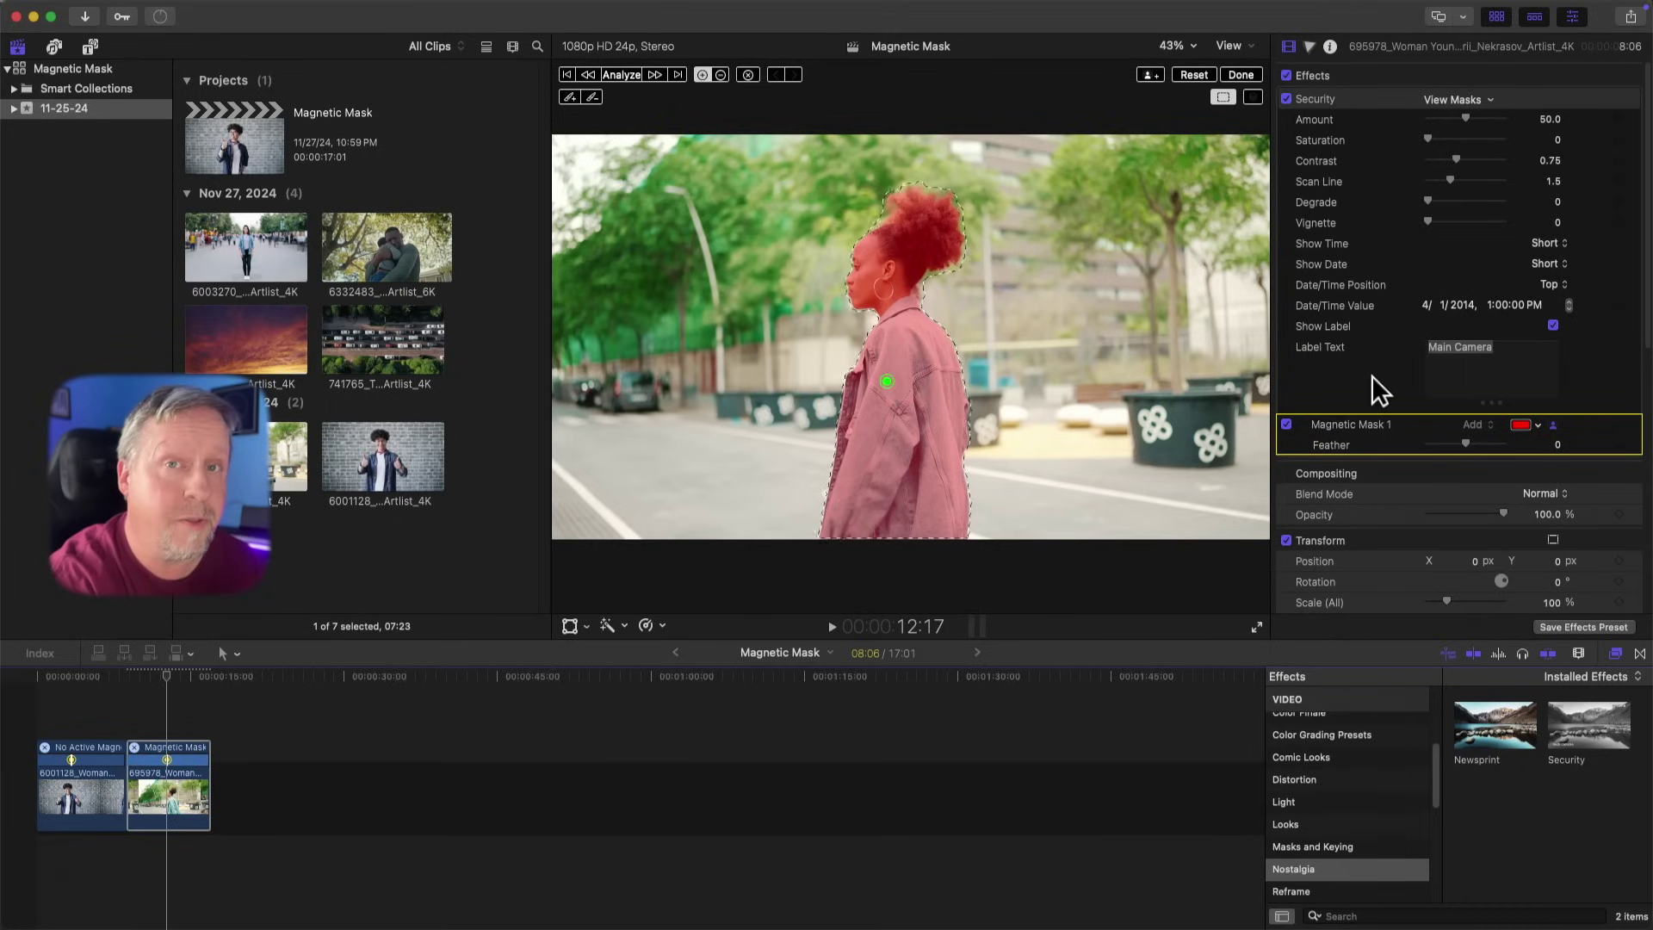
pyautogui.click(1247, 76)
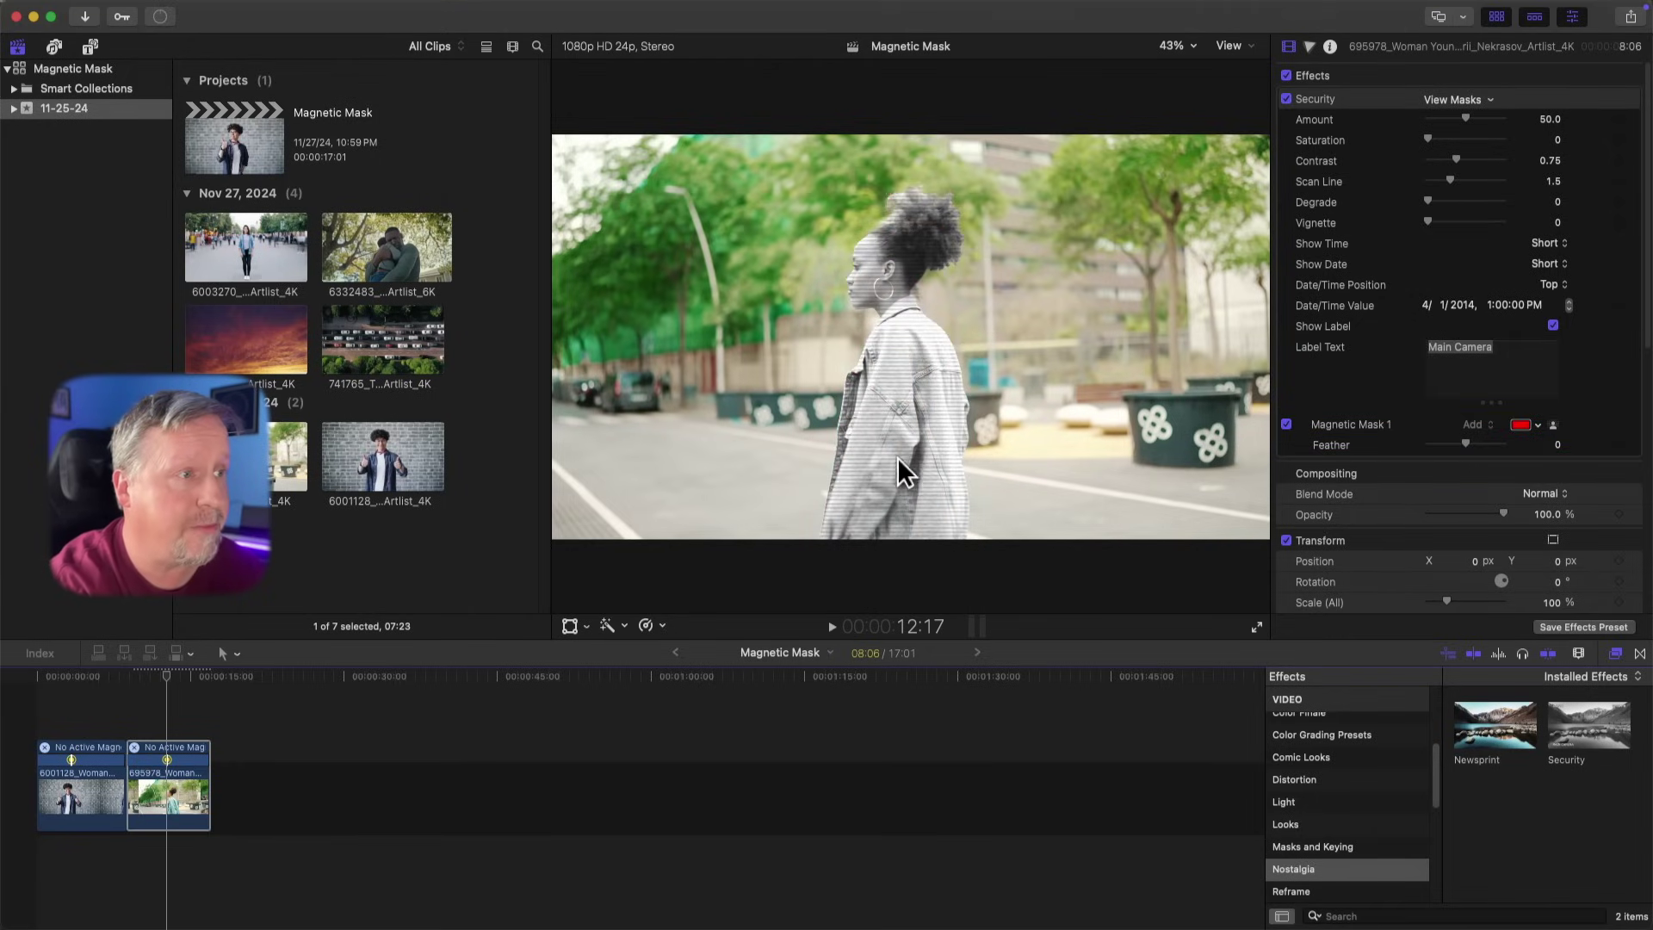
pyautogui.click(143, 675)
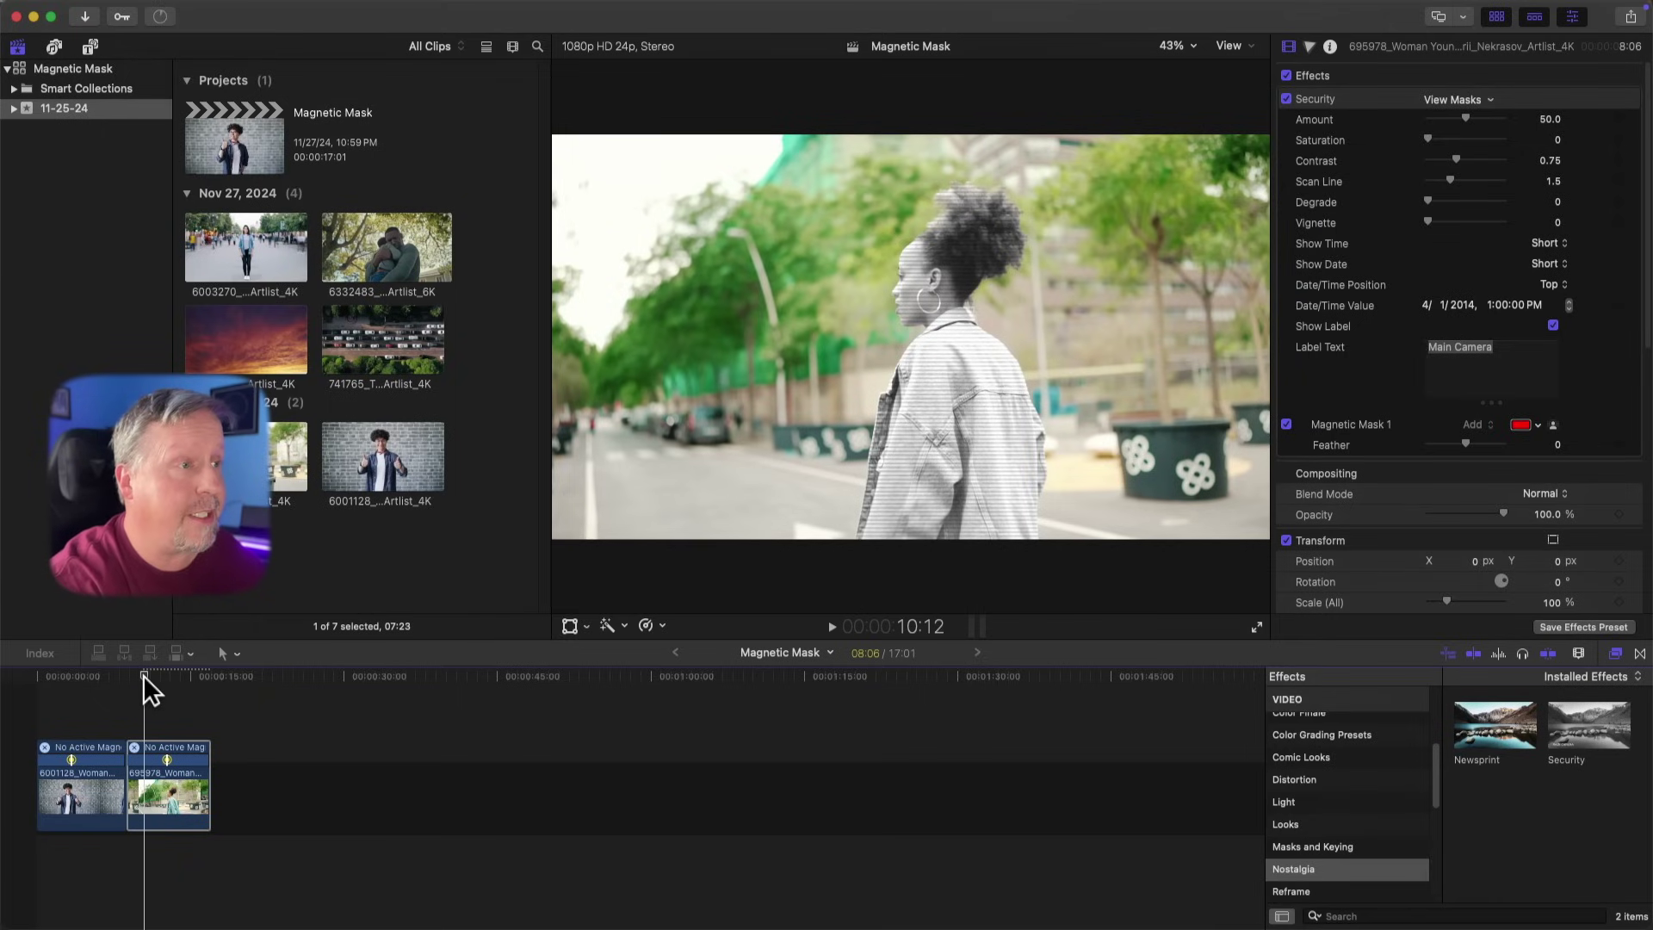
pyautogui.press('space')
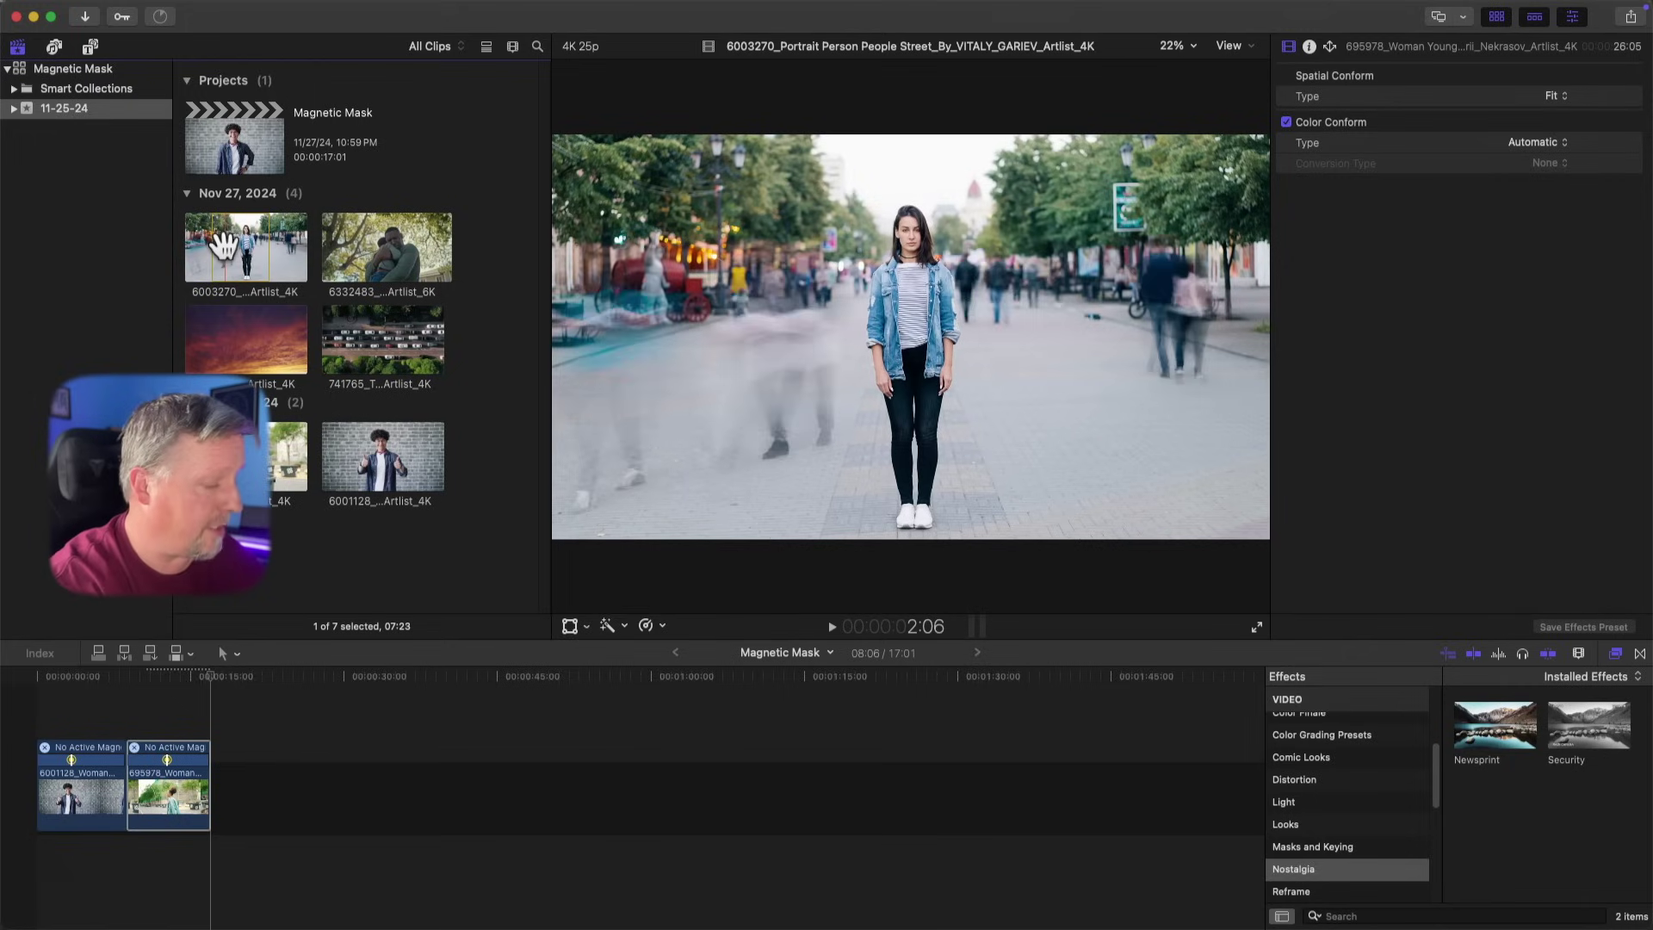
pyautogui.press('i')
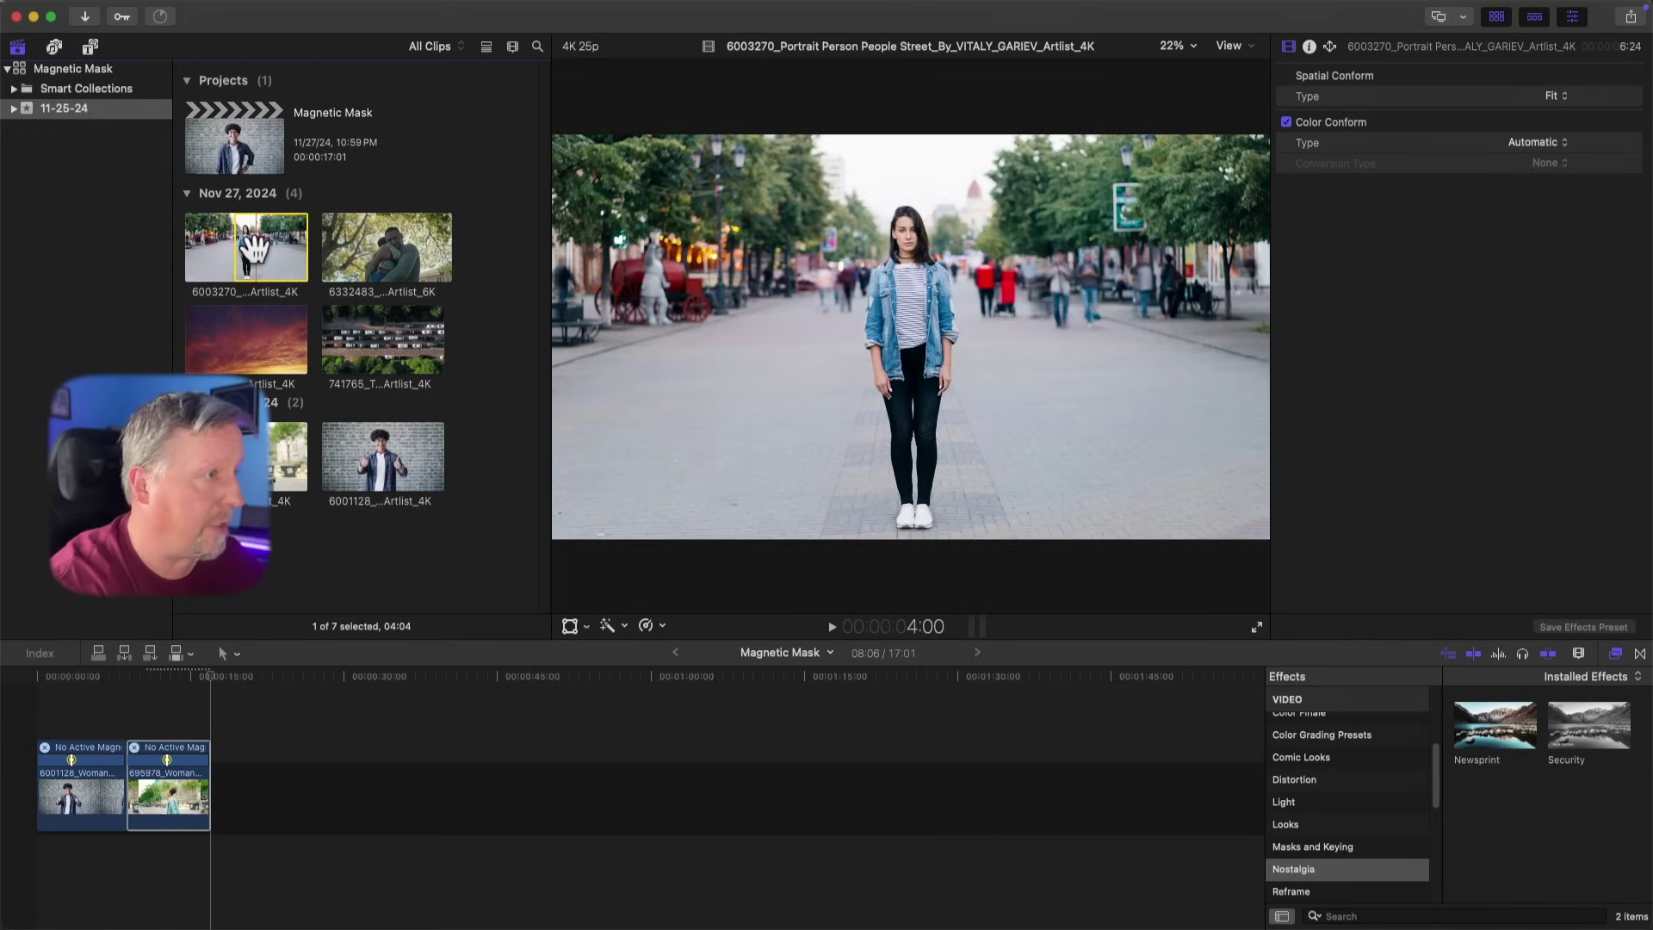
# - Add a 01:06 range of the standing-woman street clip to the end of the storyline
pyautogui.press('o')
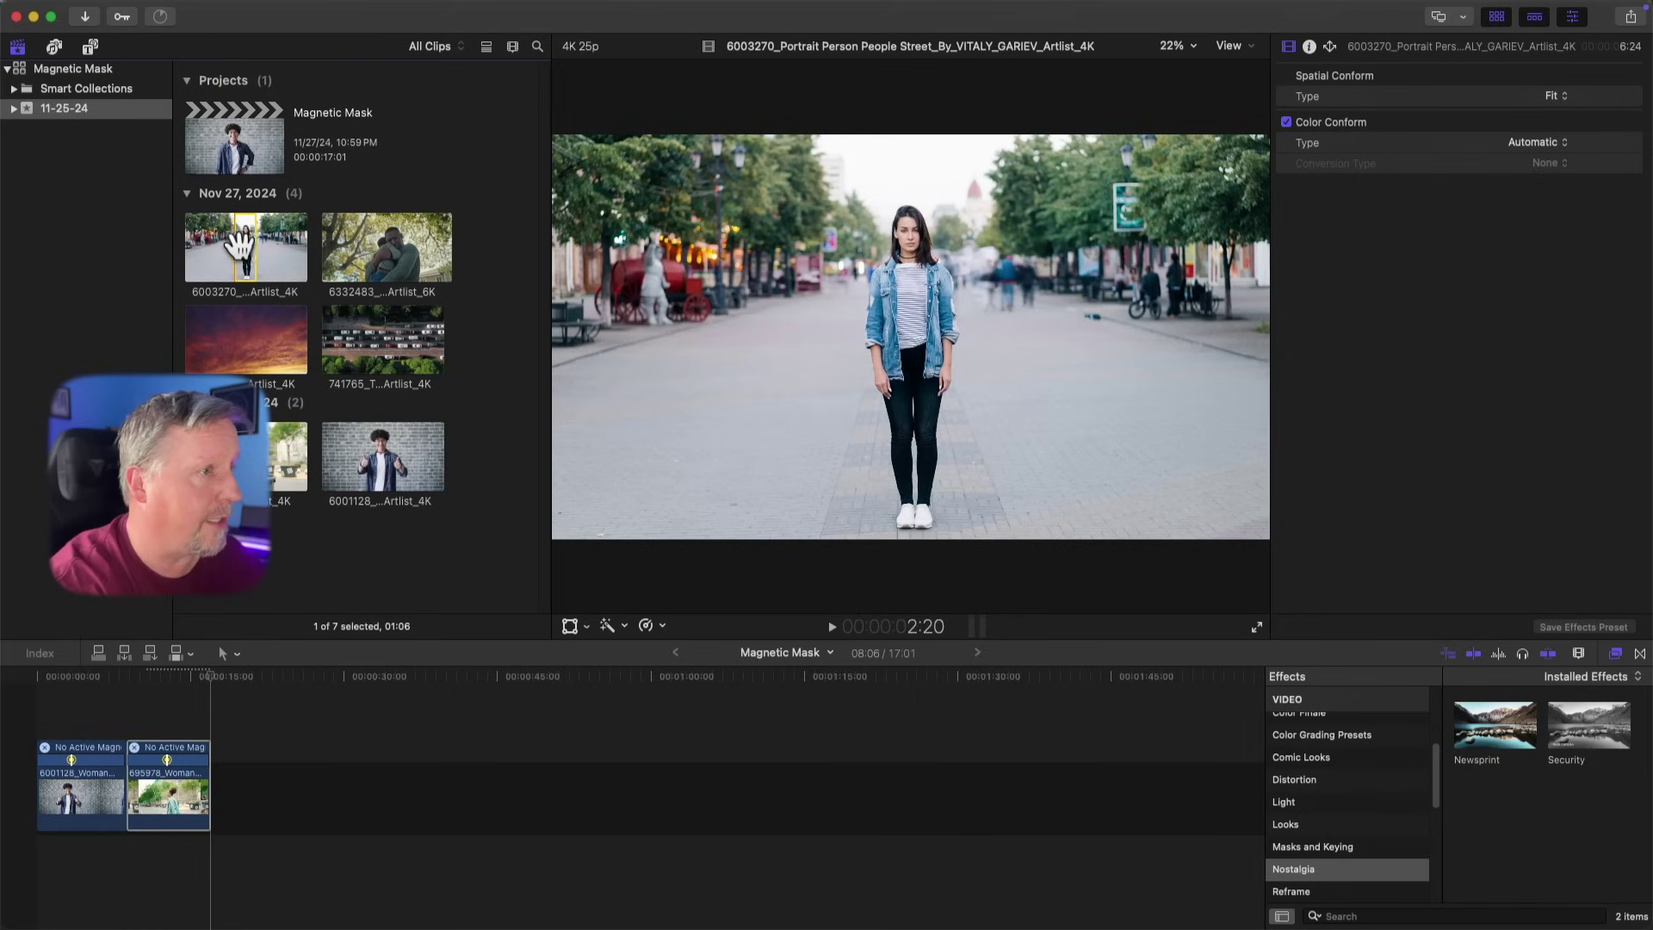
pyautogui.press('q')
pyautogui.moveTo(275, 699); pyautogui.dragTo(214, 782)
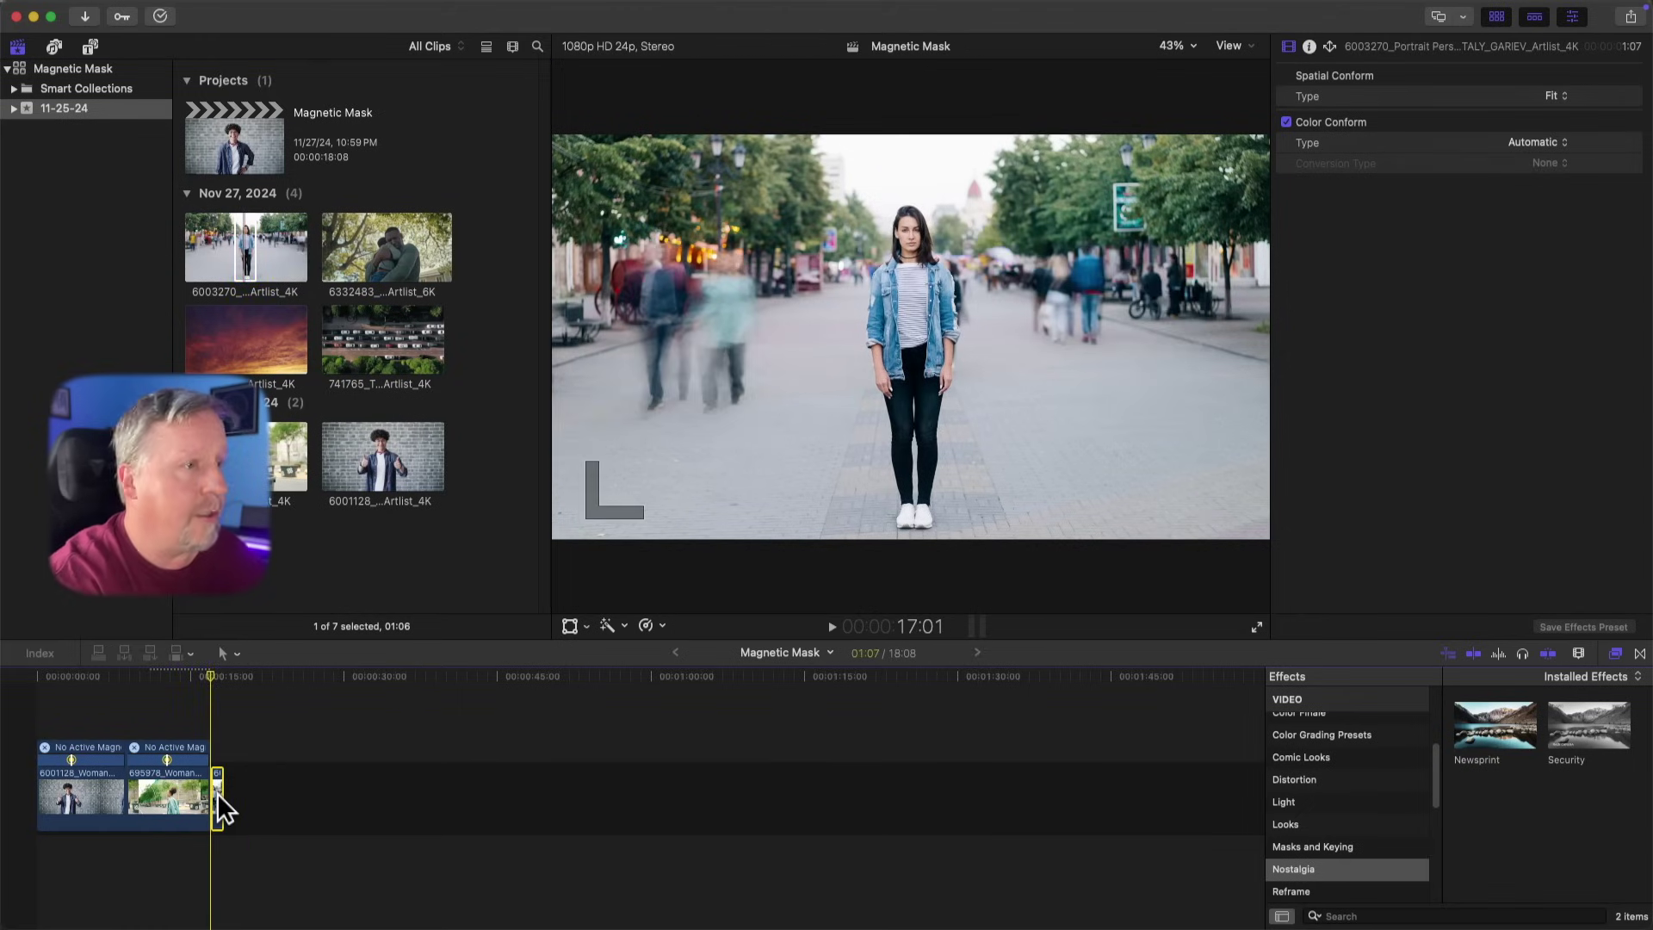
pyautogui.click(216, 793)
pyautogui.click(213, 673)
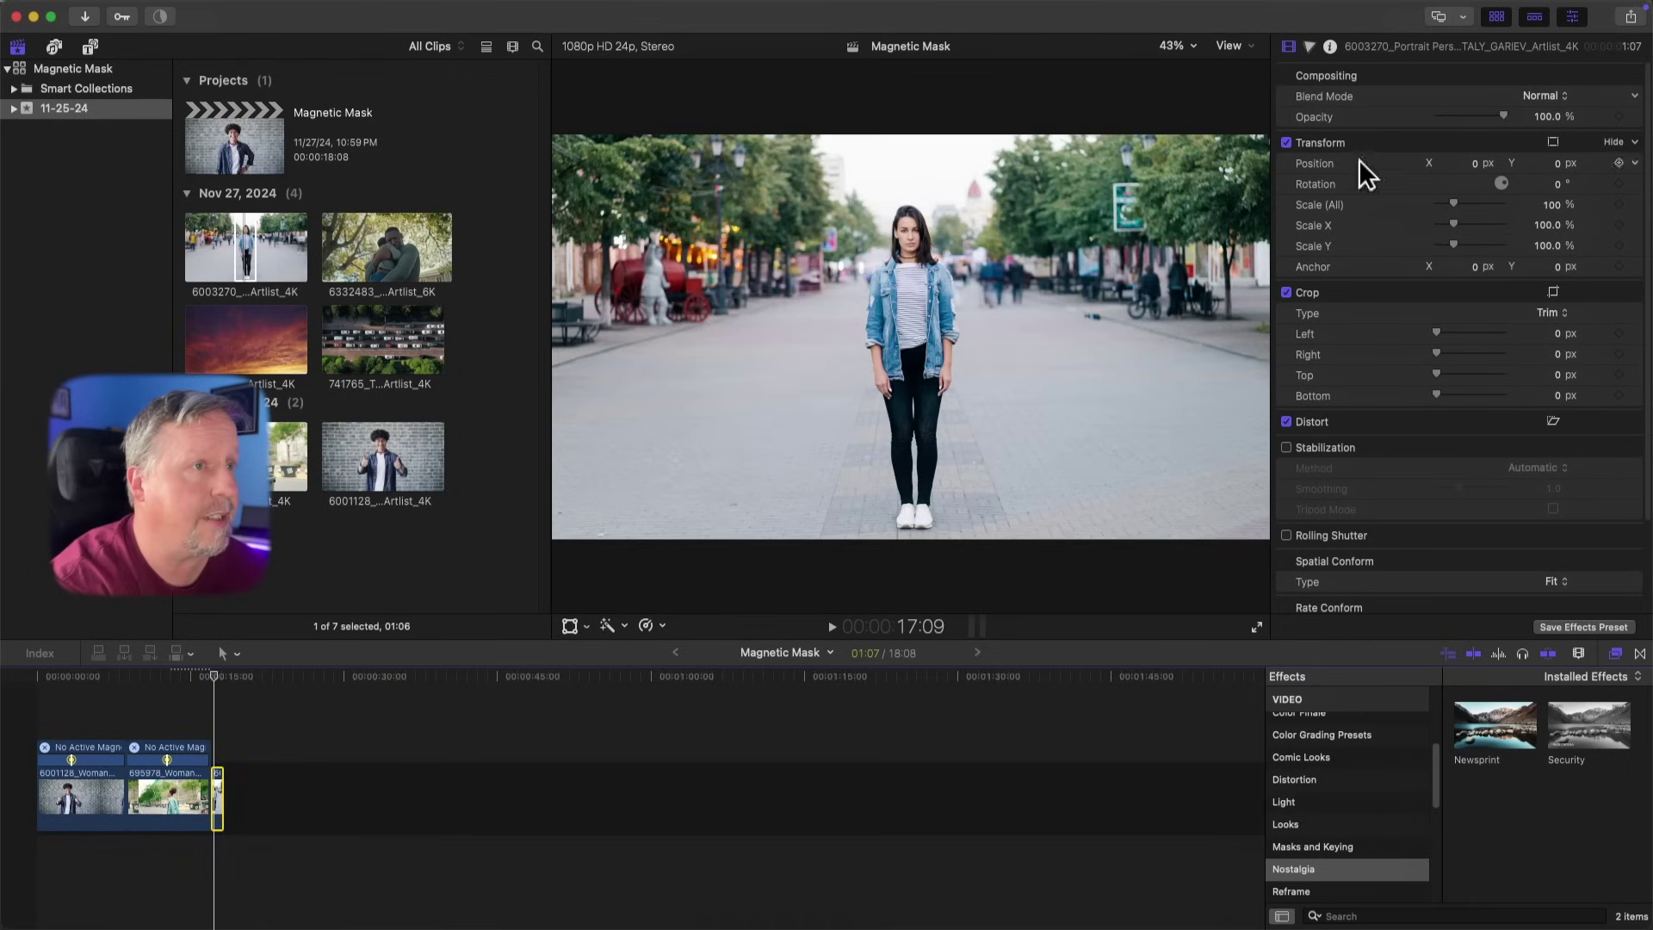
pyautogui.click(1308, 45)
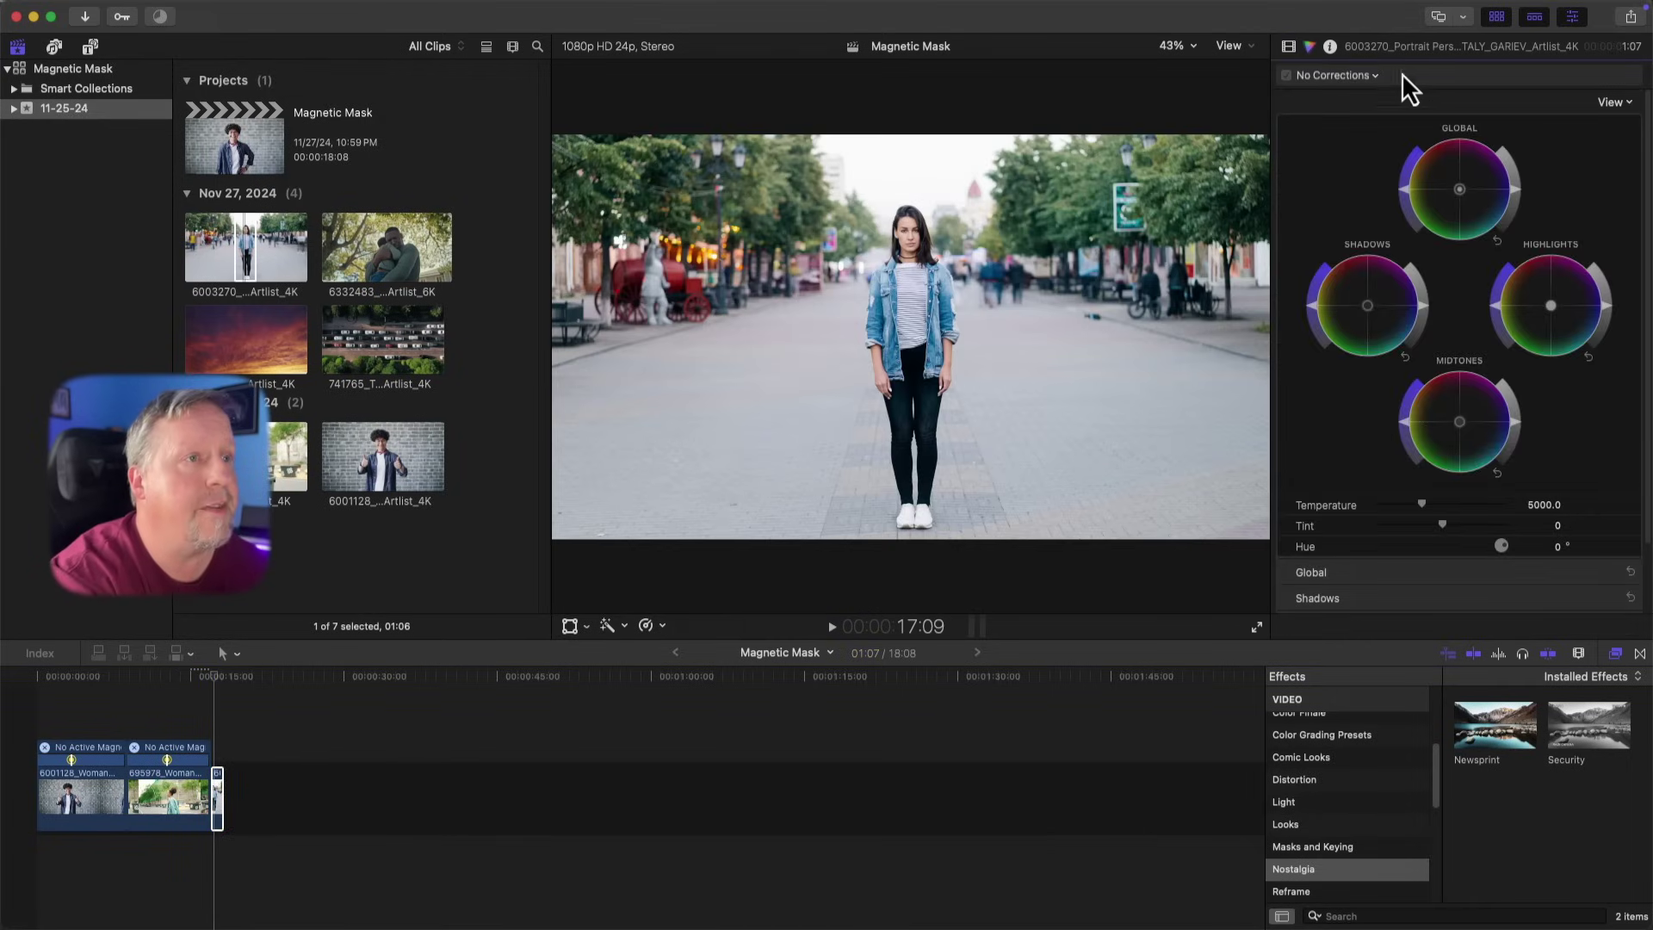
# - Add a Color Wheels correction with Magnetic Mask 1 and pick the standing woman as subject
pyautogui.click(1367, 76)
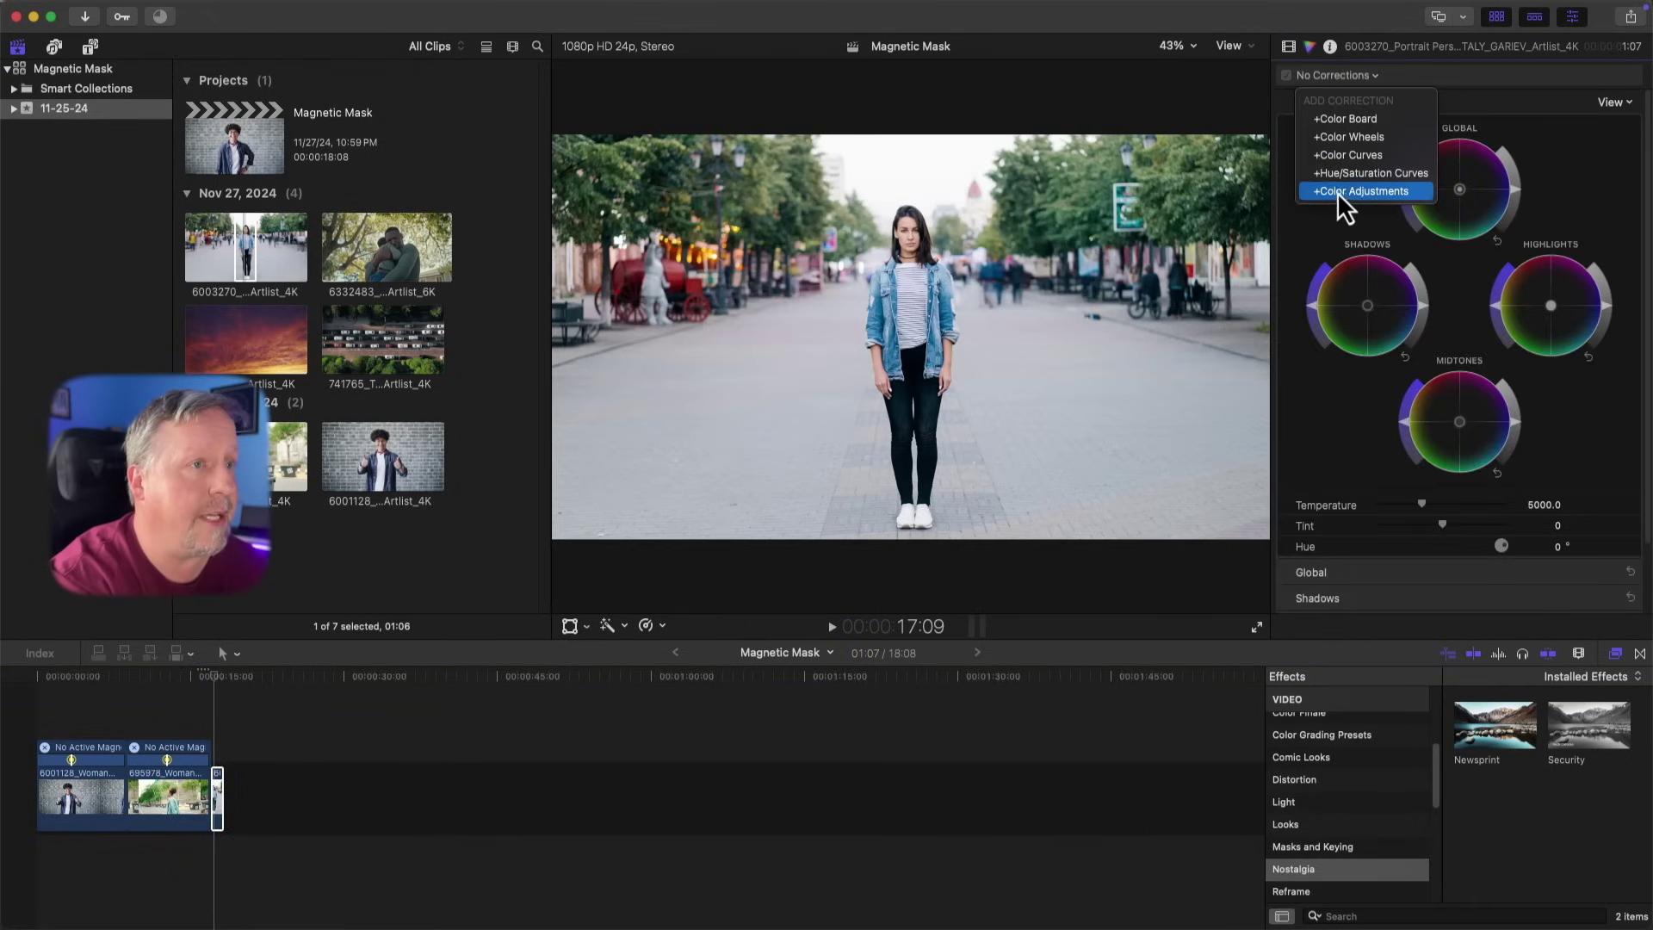
pyautogui.click(1348, 137)
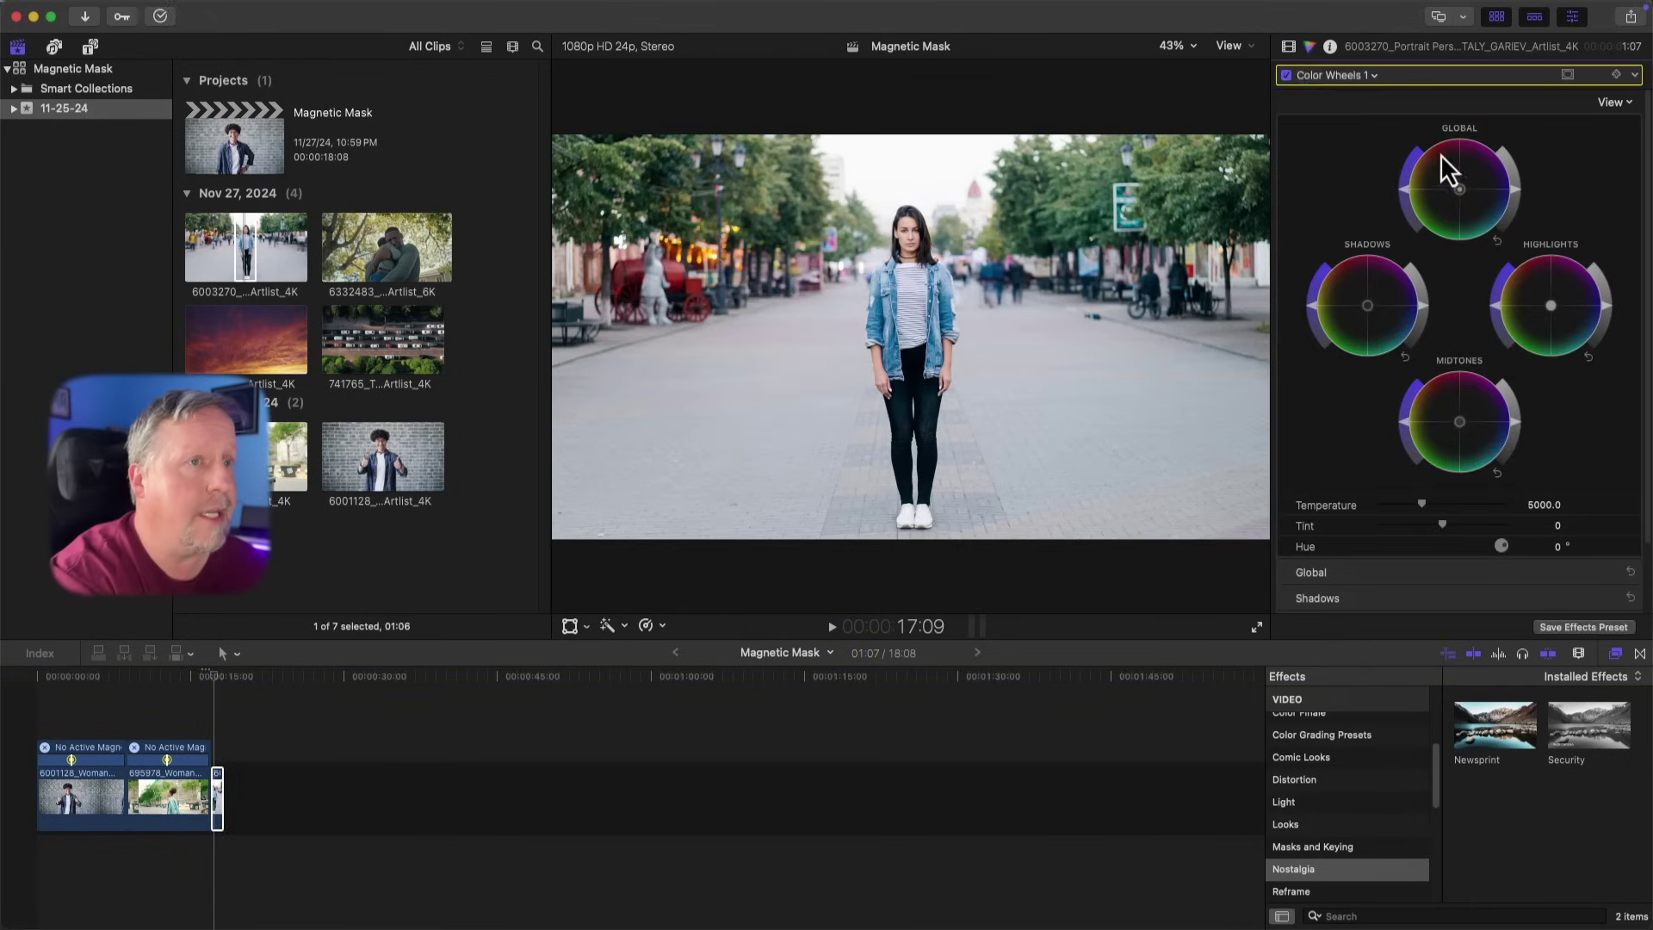
pyautogui.click(1567, 76)
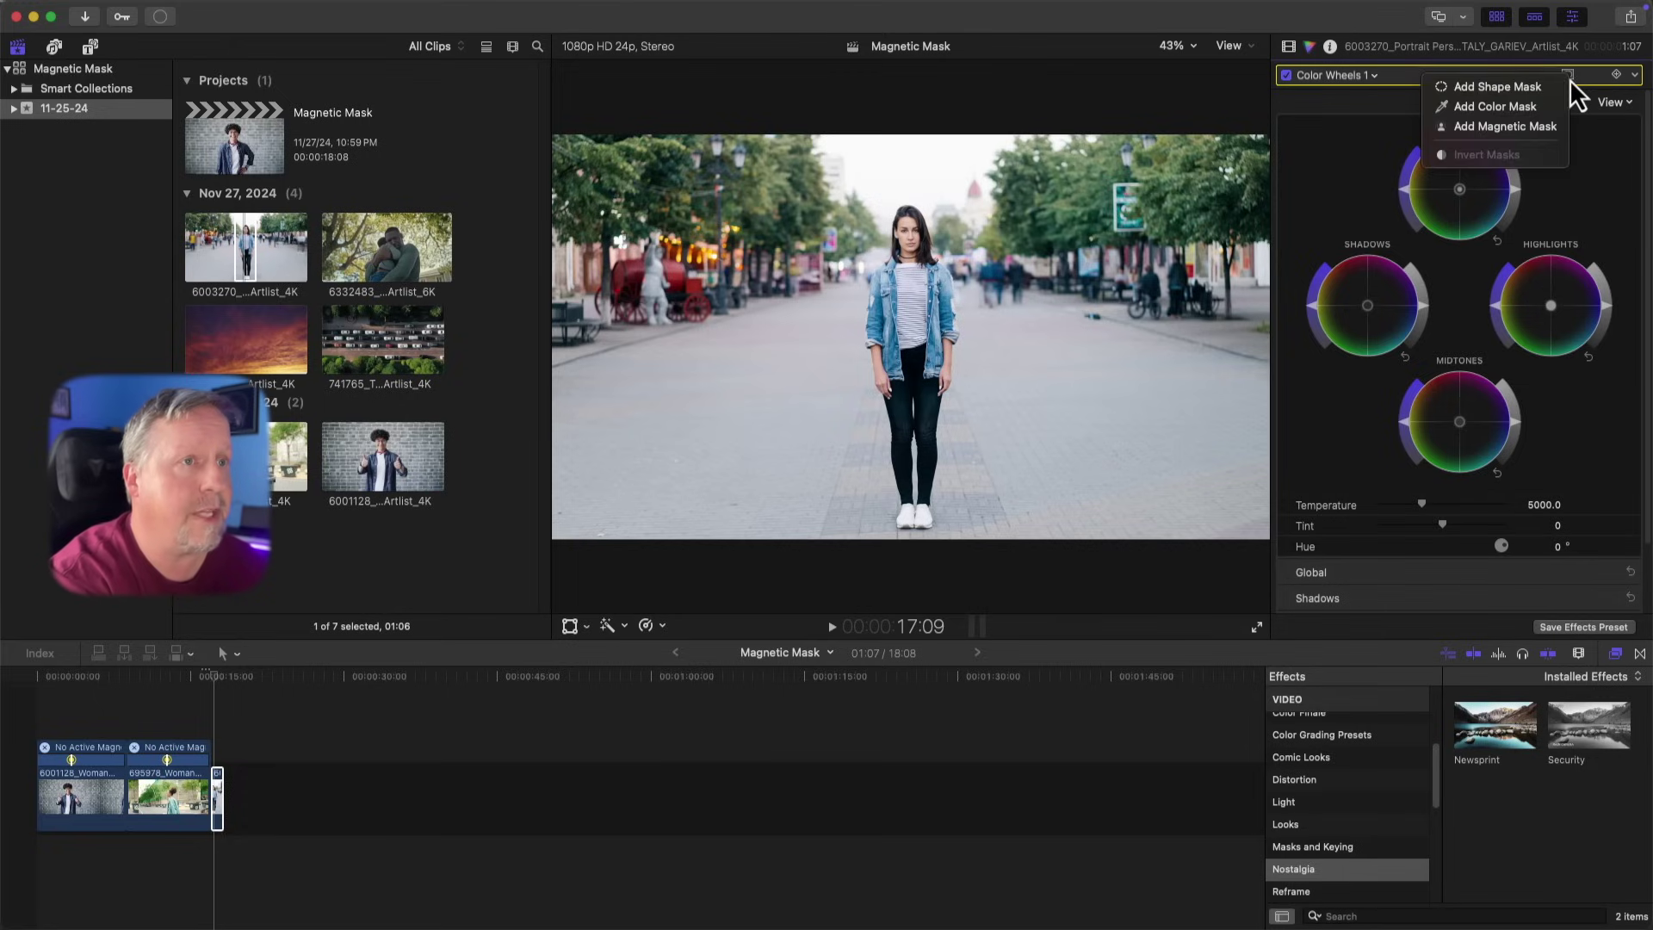
pyautogui.click(1499, 131)
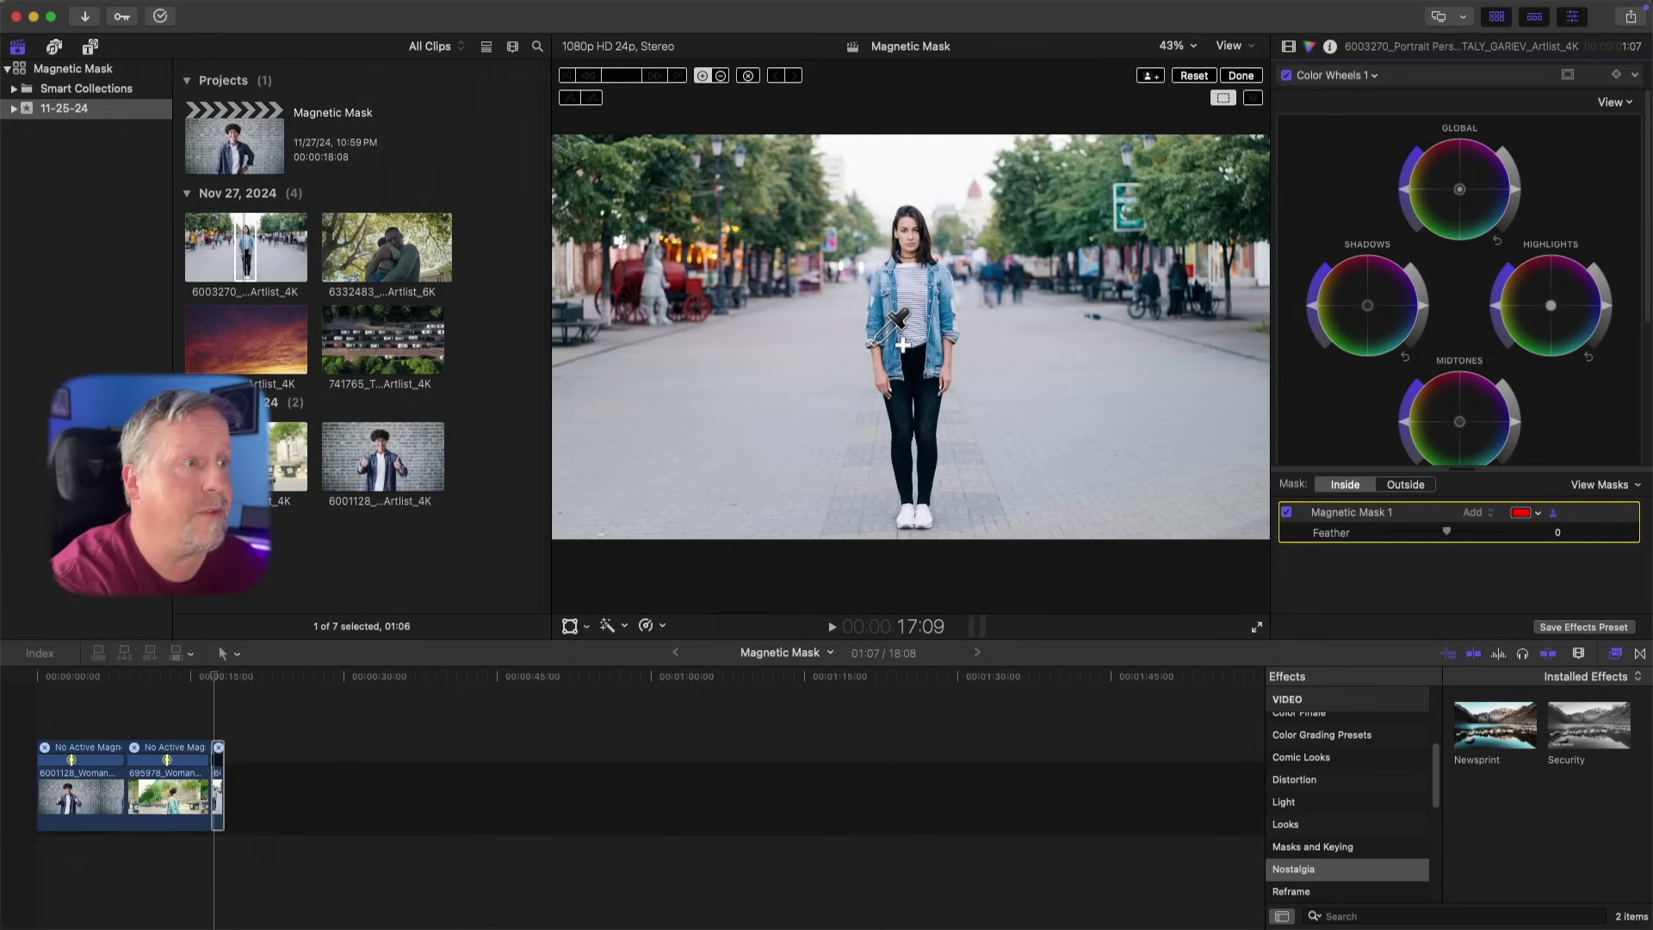
pyautogui.click(913, 298)
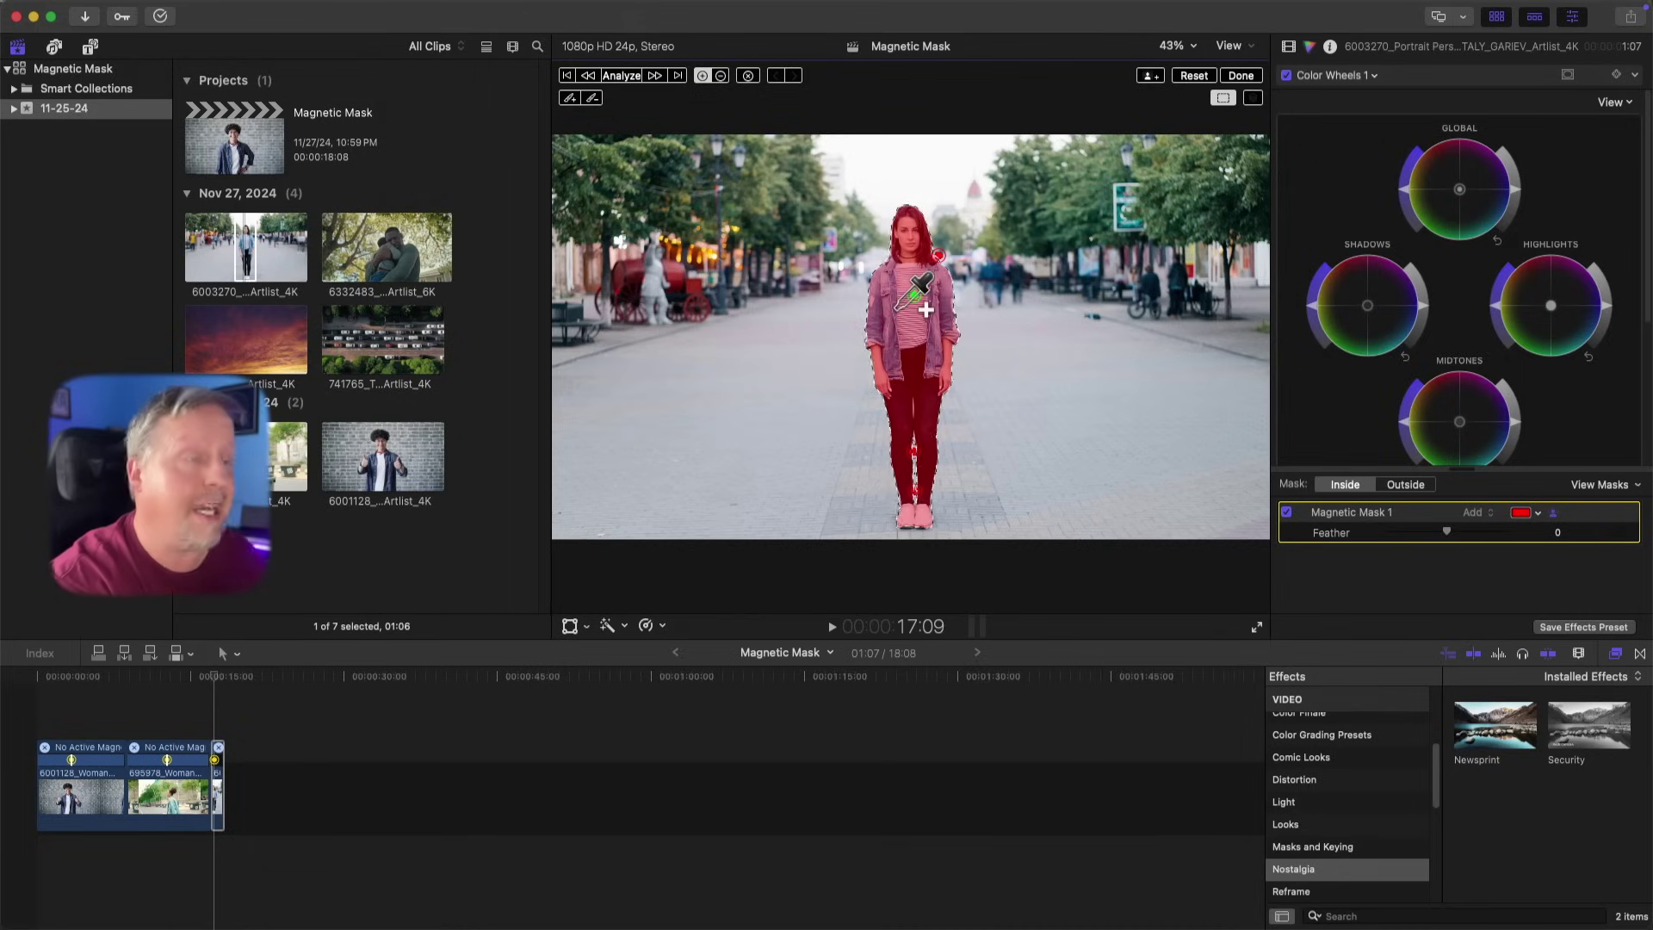
# - Analyze Magnetic Mask 1 so the Color Wheels mask tracks the standing woman throughout the clip
pyautogui.click(616, 77)
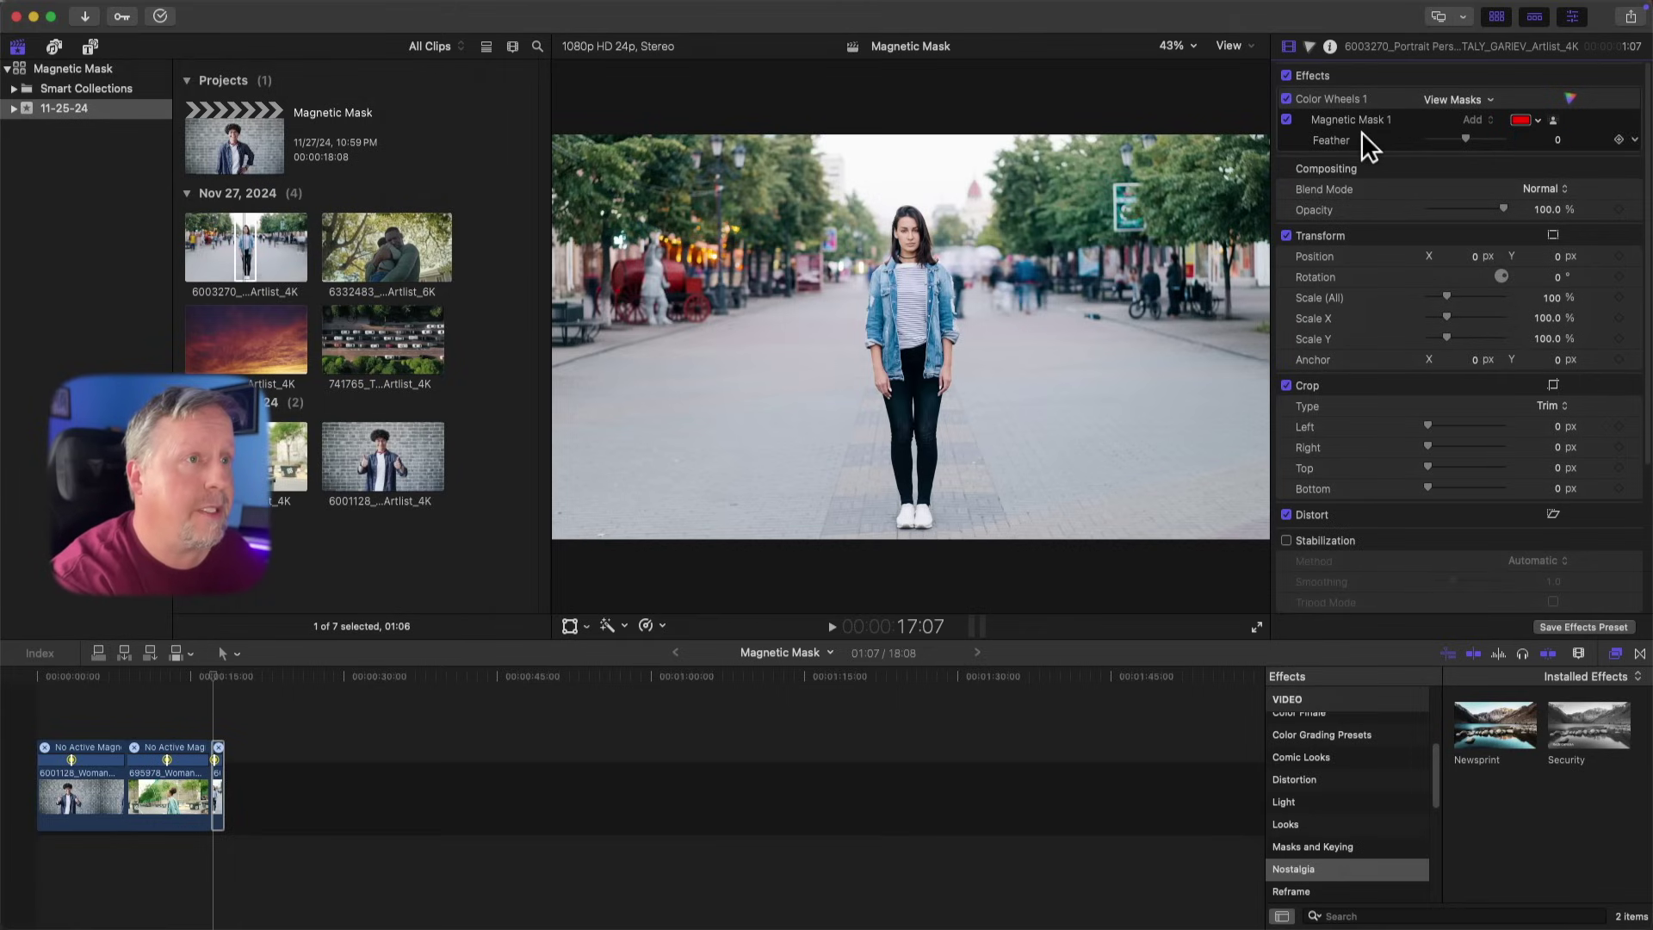
# - Finish the magnetic mask and desaturate the street outside it with Color Wheels
pyautogui.click(1361, 118)
pyautogui.click(1233, 79)
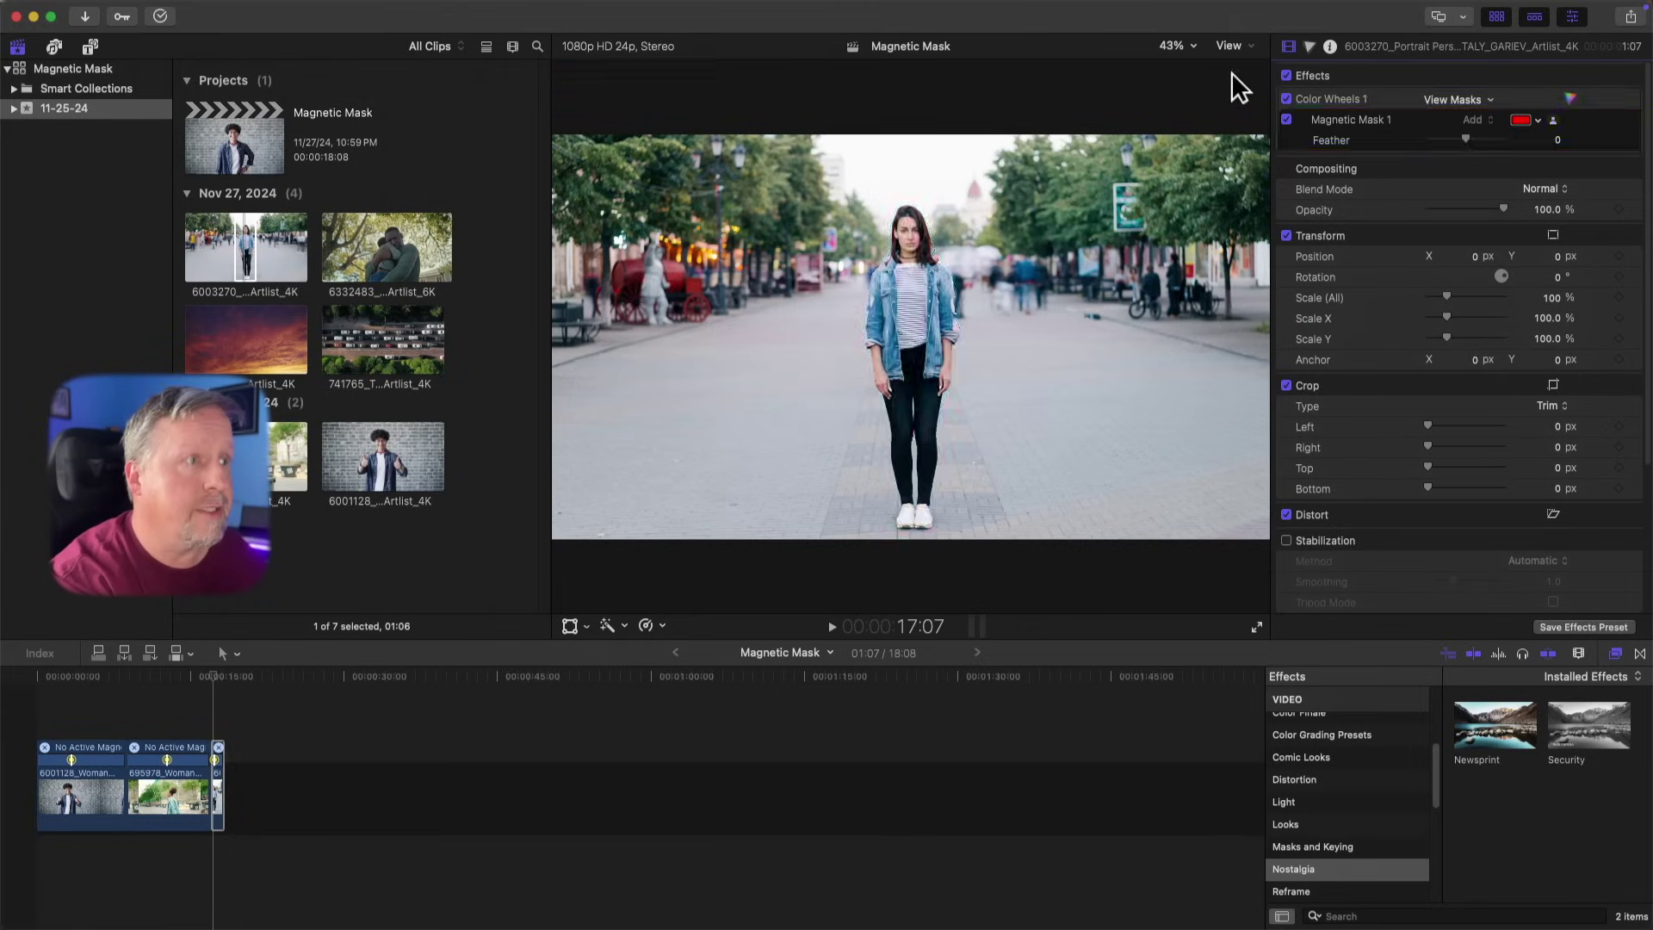
pyautogui.click(1309, 45)
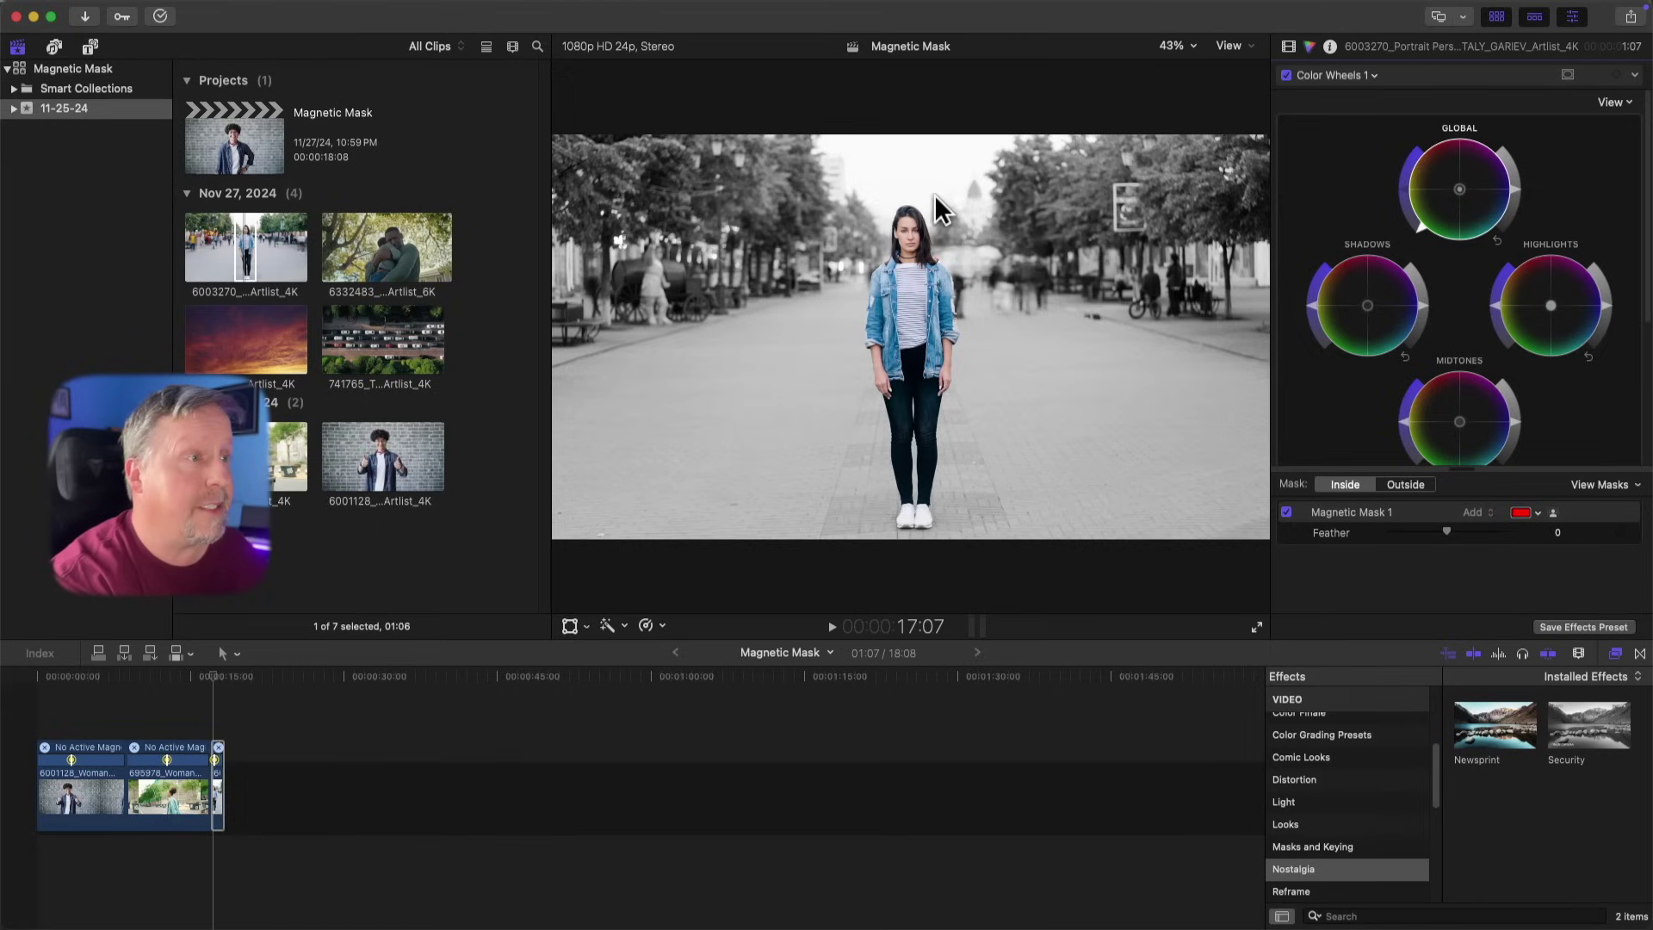
# - Play back the black-and-white street clip, then clear the browser clip selection
pyautogui.click(212, 672)
pyautogui.press('space')
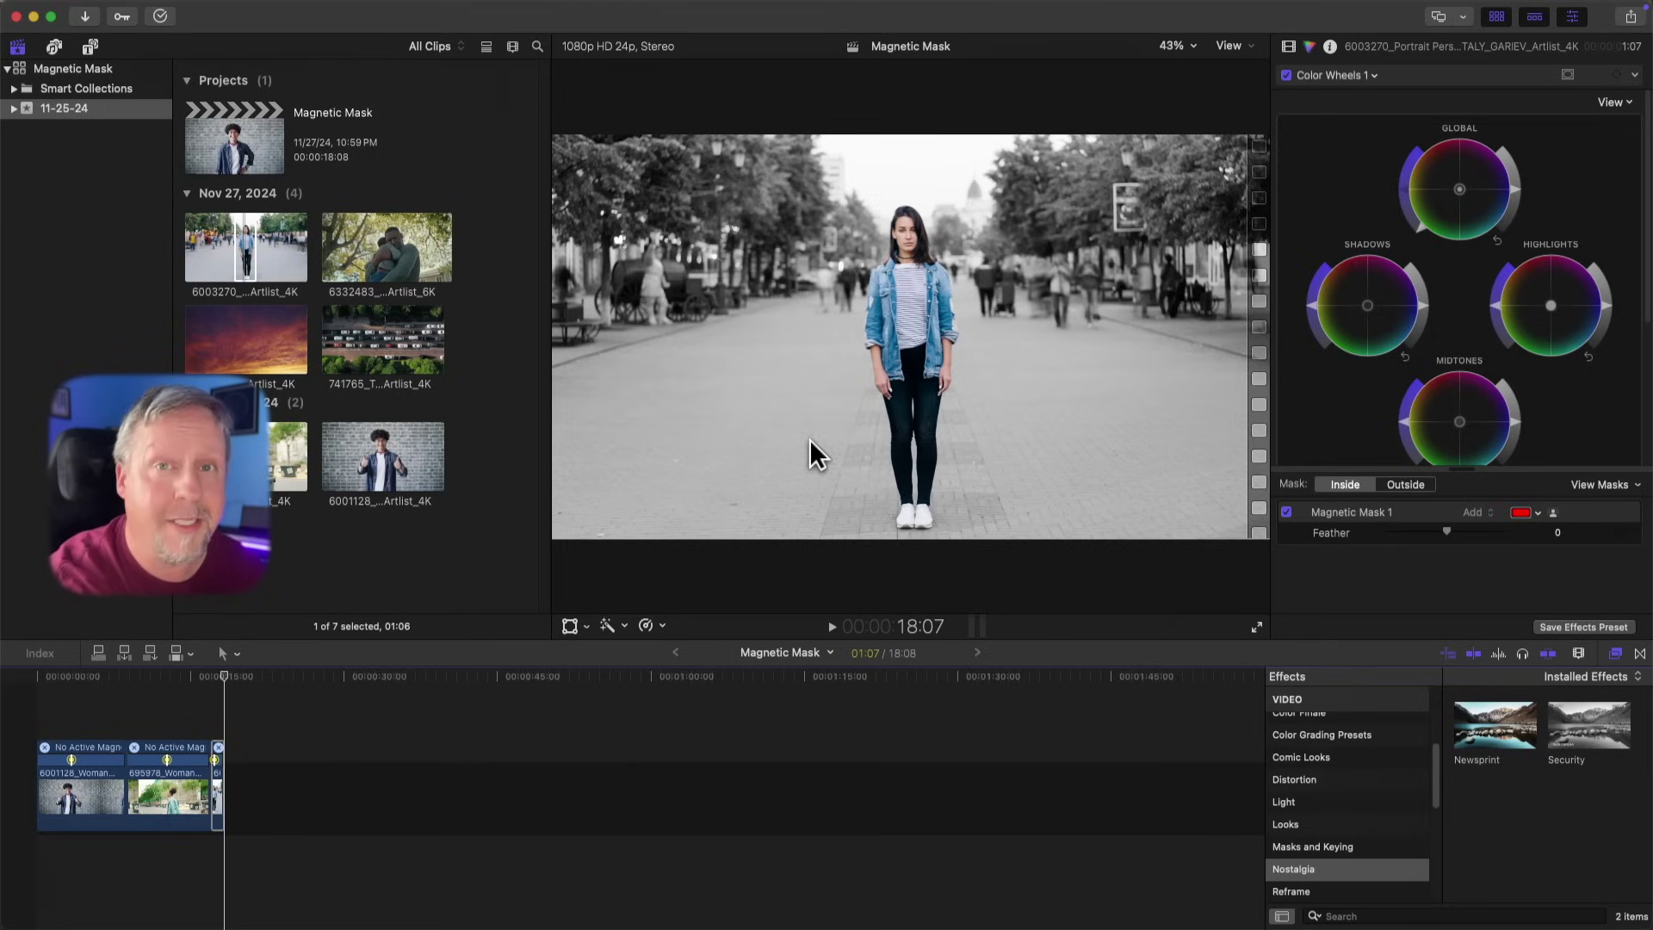
pyautogui.press('super+1')
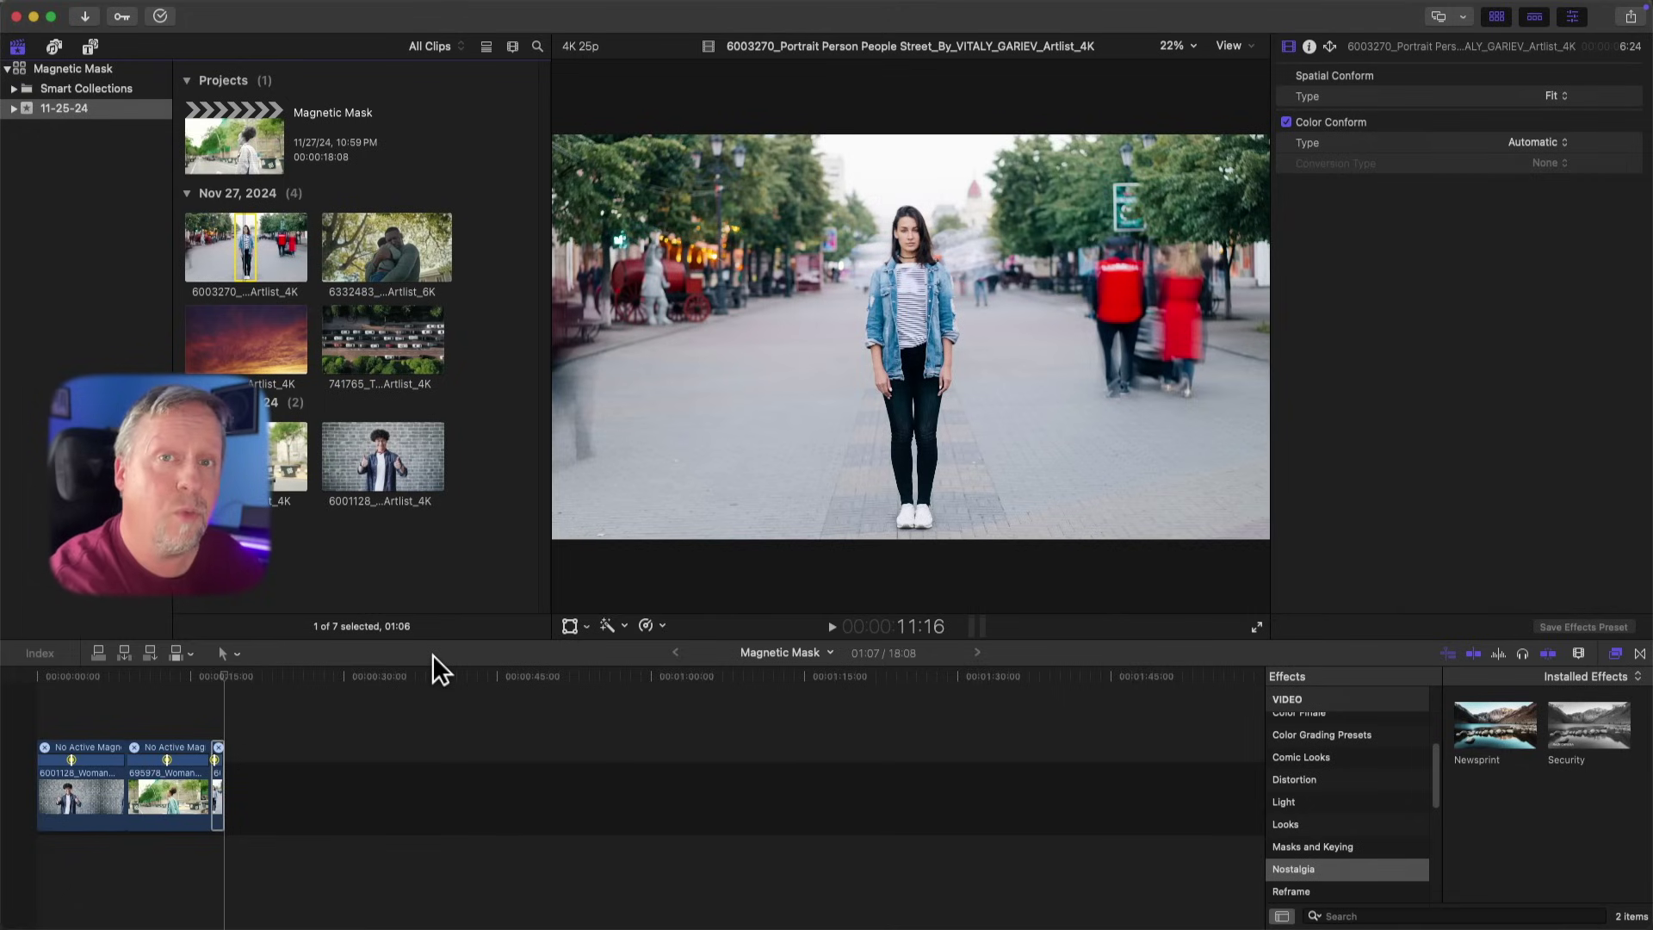
pyautogui.click(462, 141)
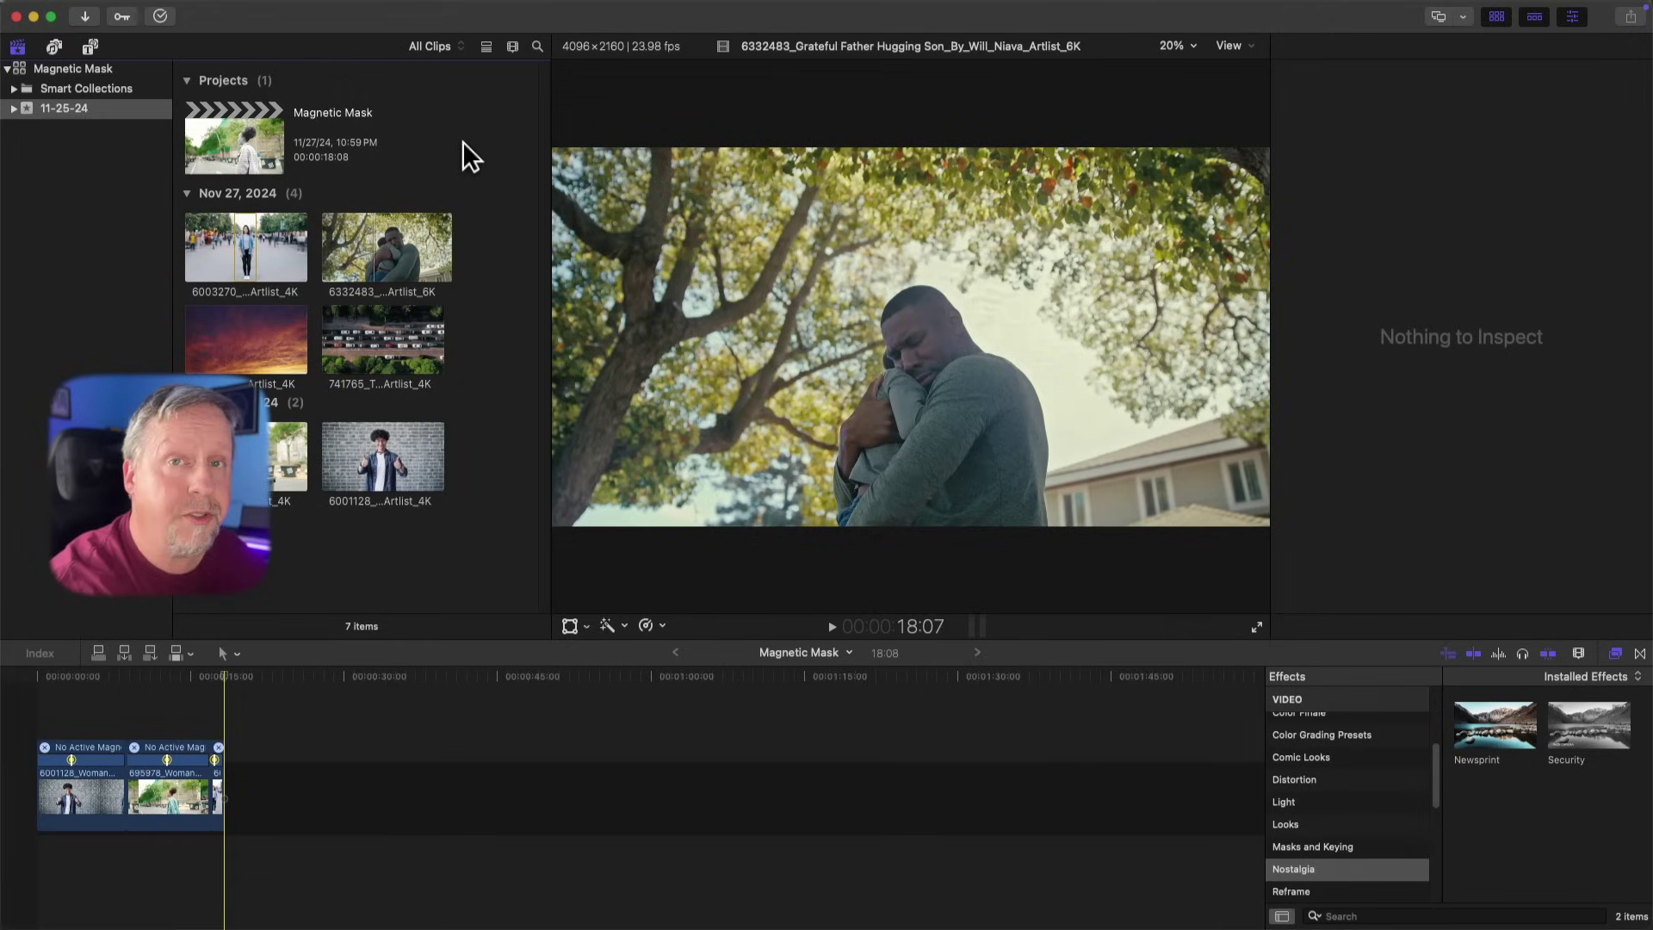
# - Append the sunset sky clip, then connect the 6332483 Grateful Father Hugging Son clip above it
pyautogui.click(247, 341)
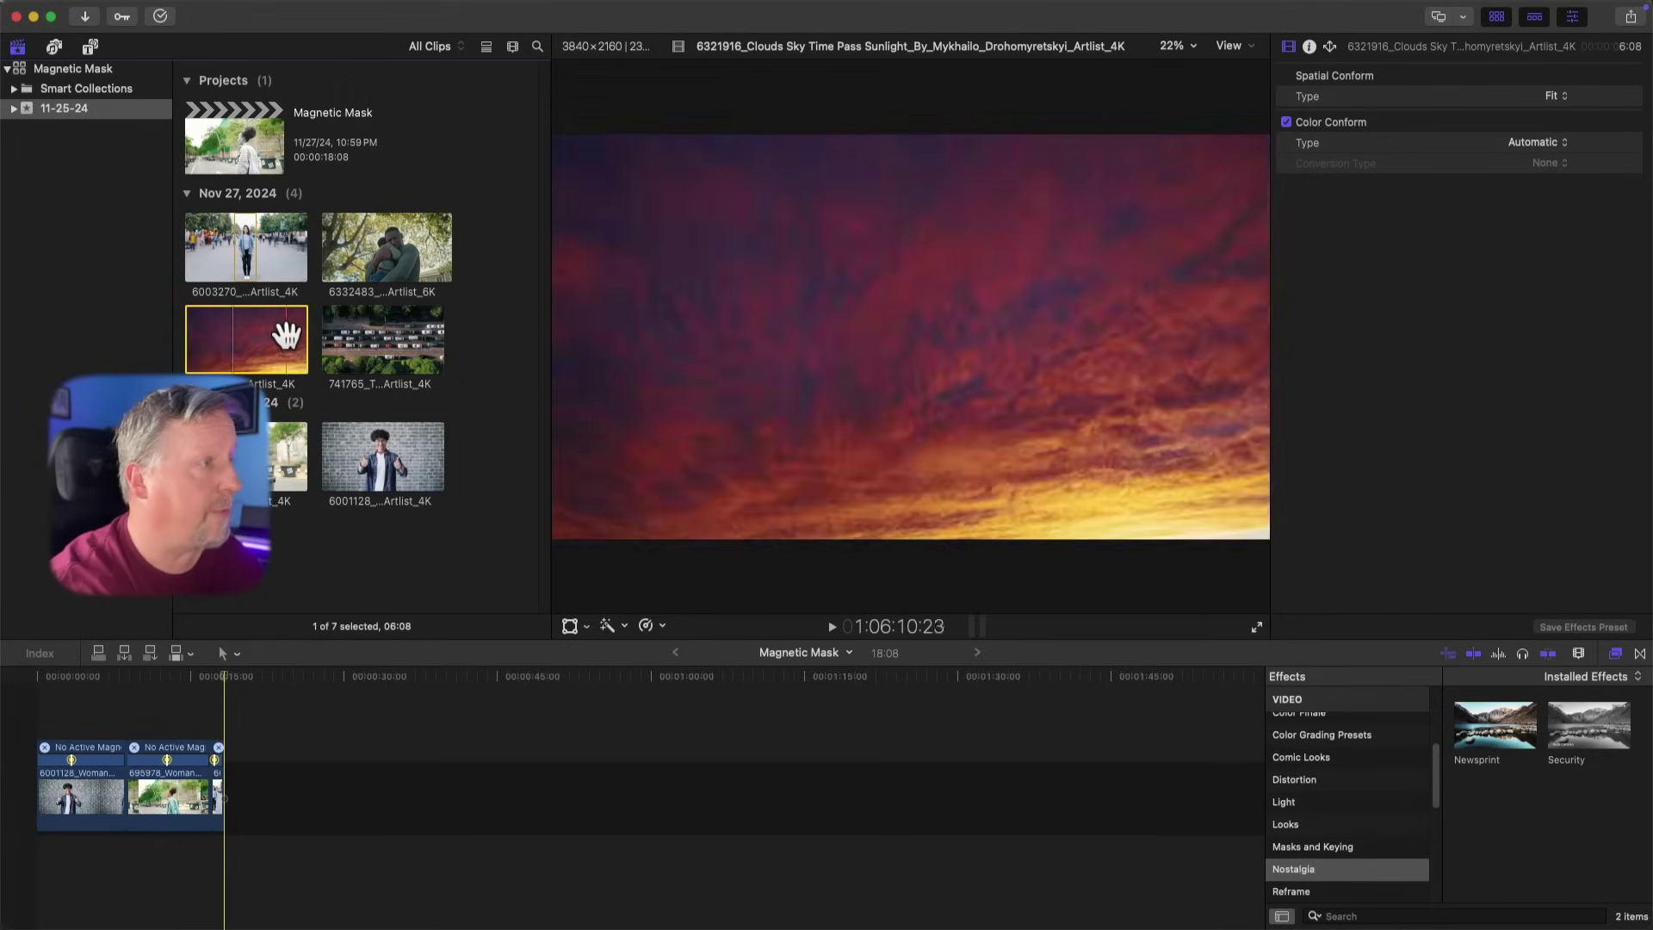
pyautogui.moveTo(284, 822); pyautogui.dragTo(234, 790)
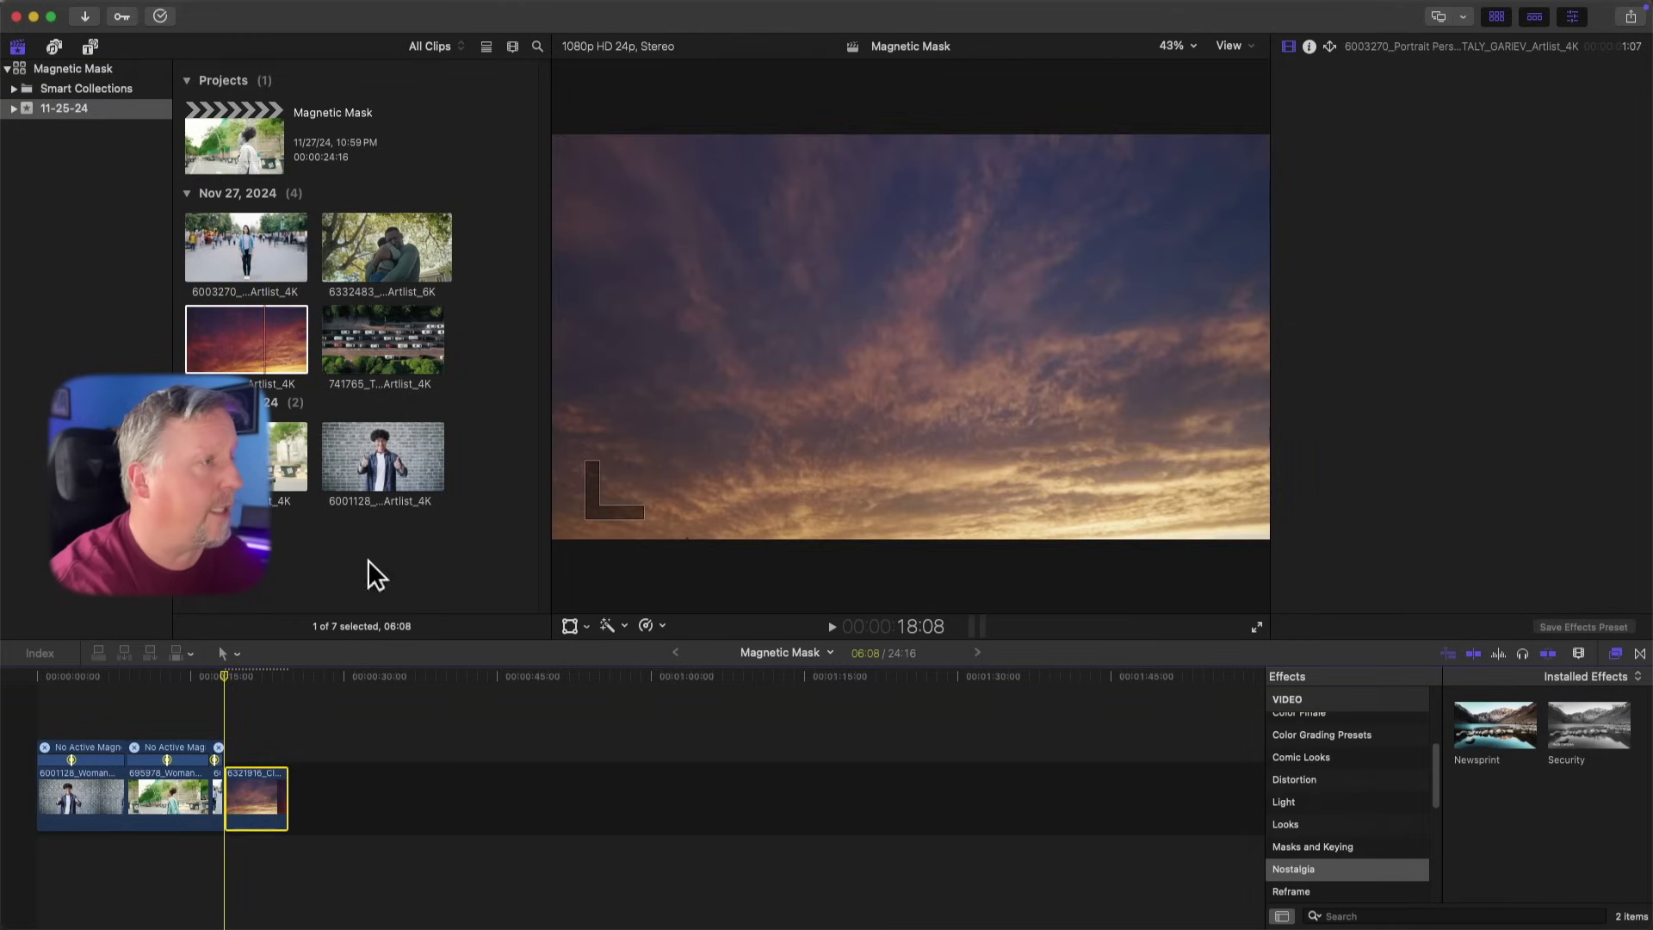
pyautogui.click(360, 255)
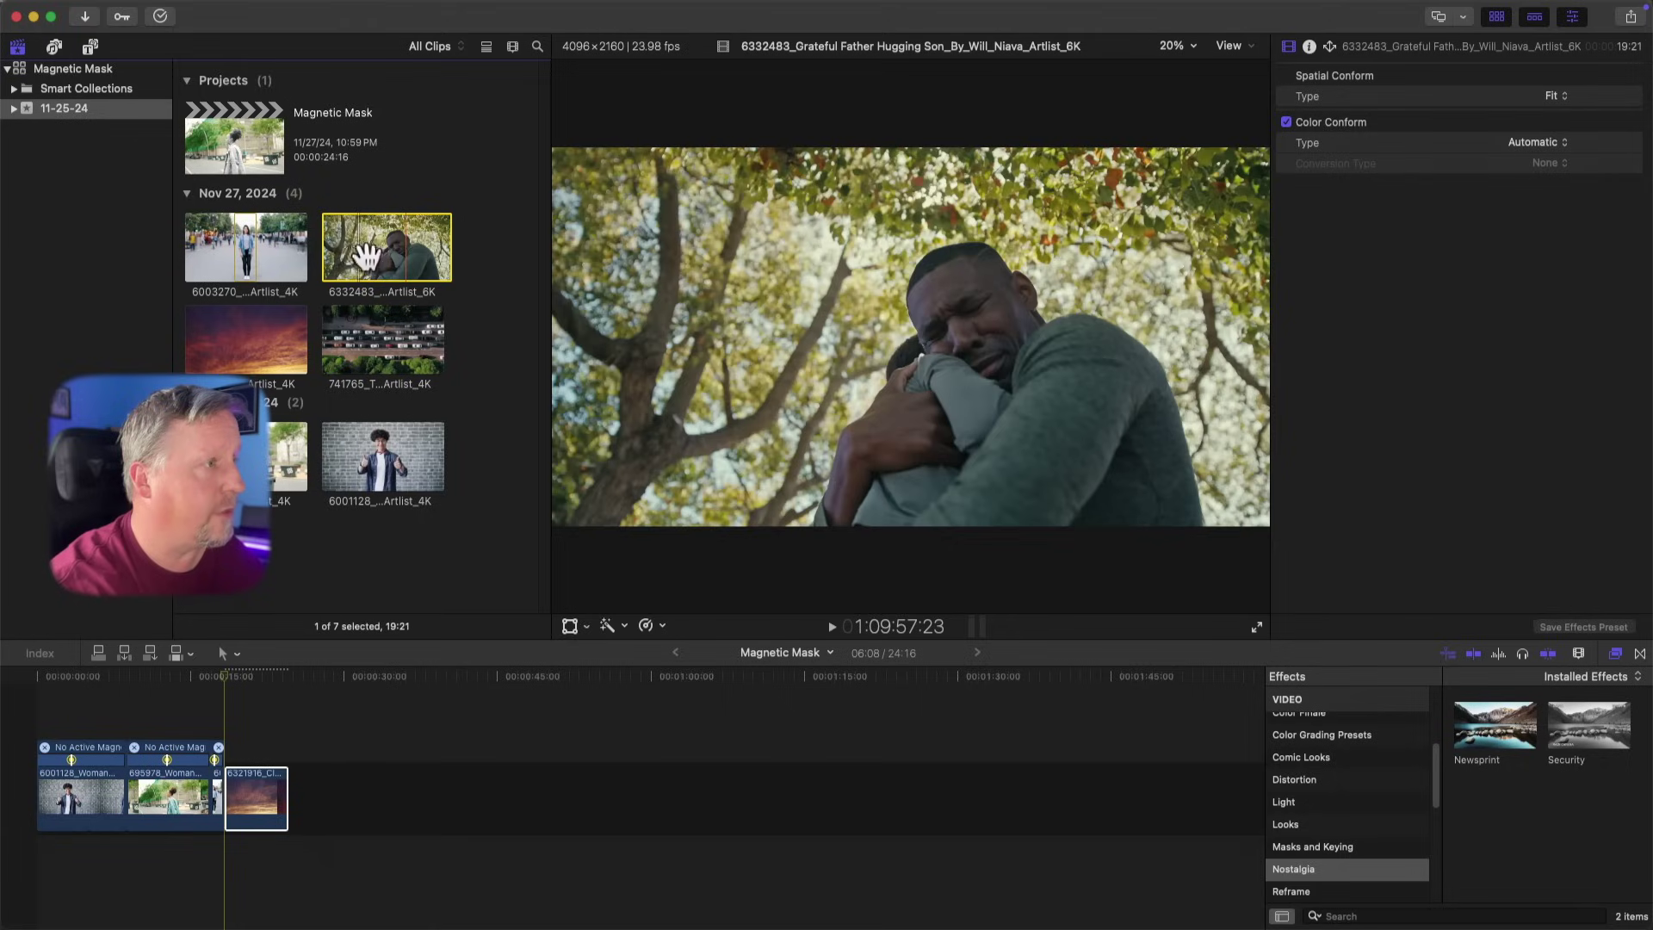
pyautogui.moveTo(355, 258); pyautogui.dragTo(246, 731)
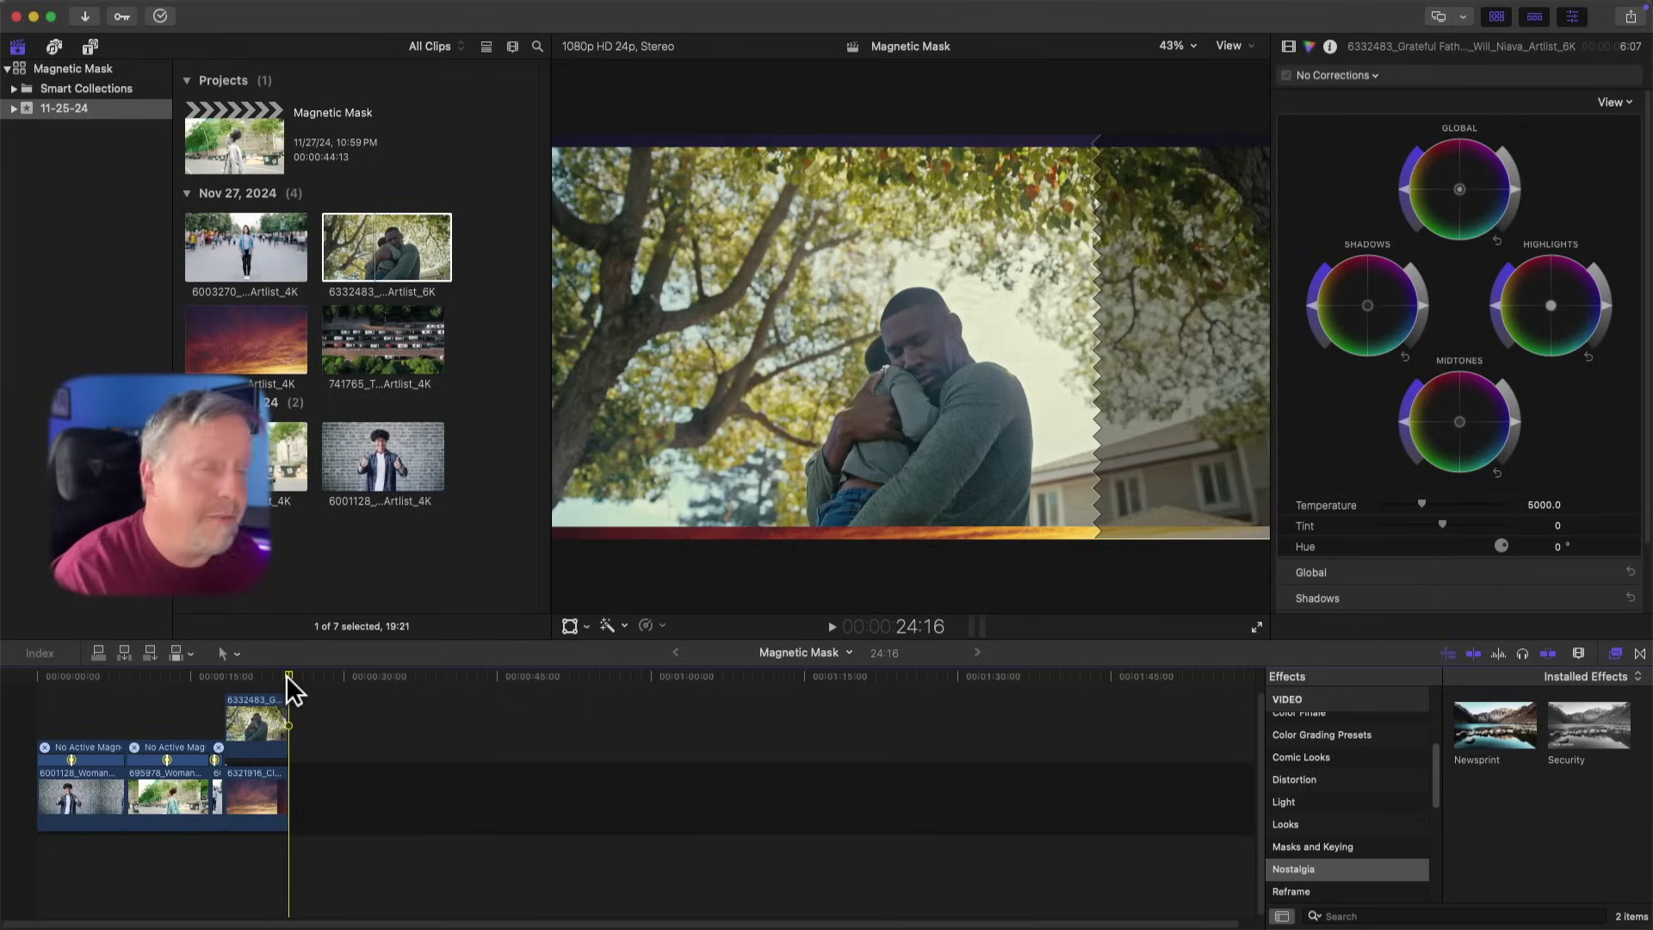
# - Add a Magnetic Mask to the connected father-and-son clip from the Enhancements menu
pyautogui.click(267, 719)
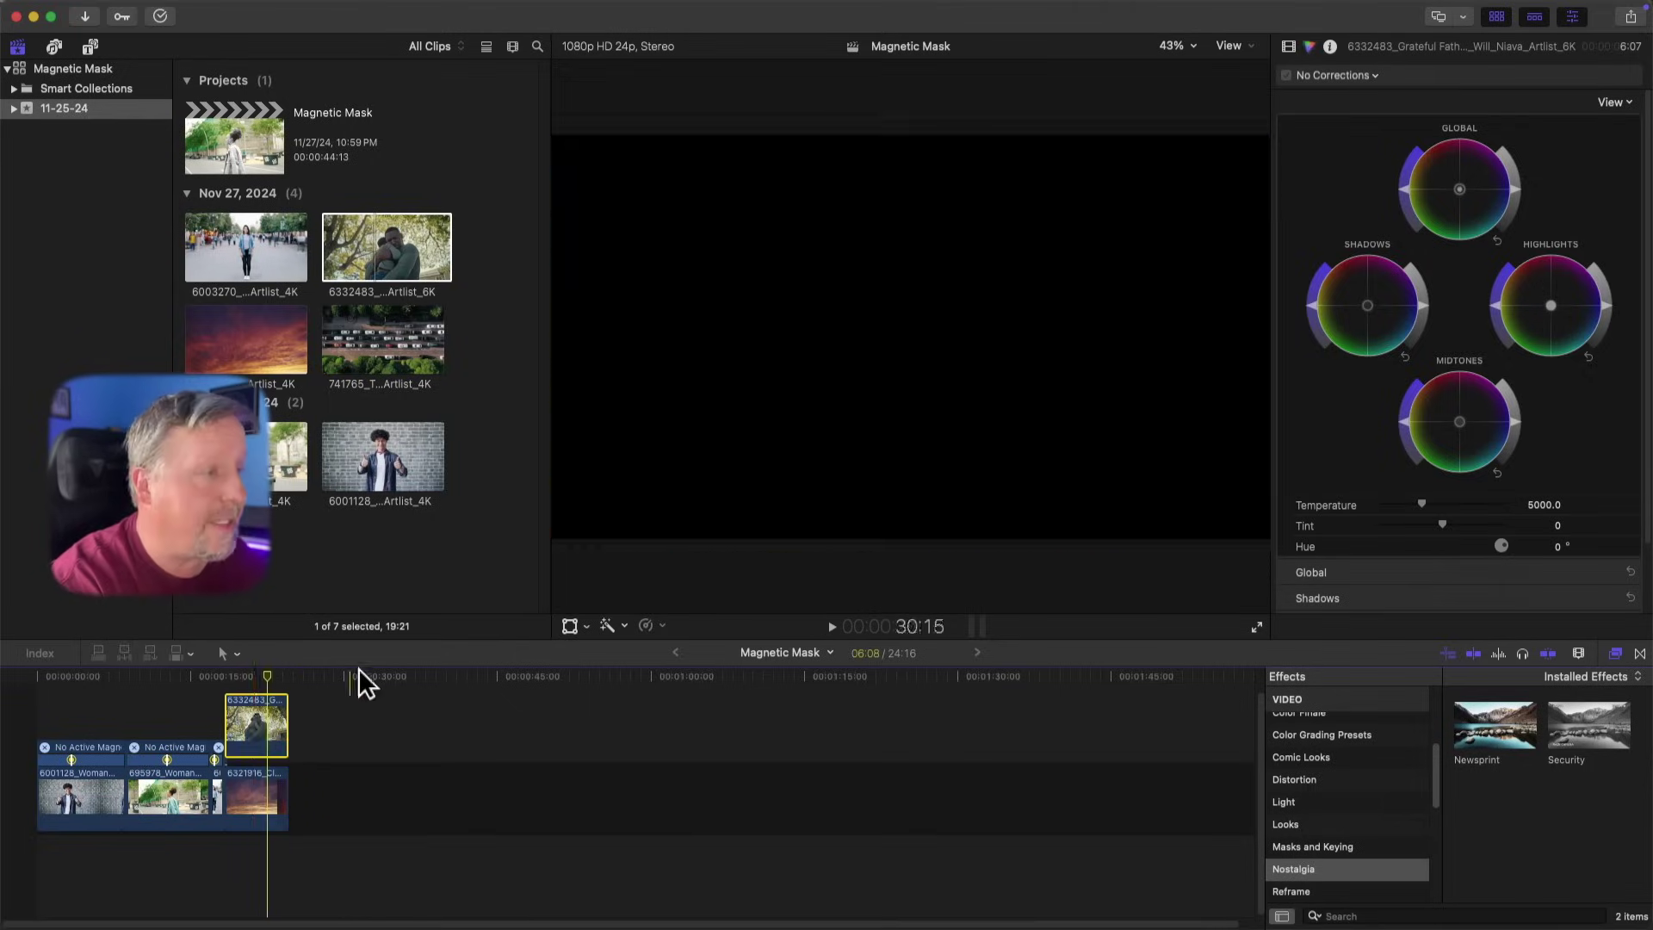
pyautogui.click(623, 625)
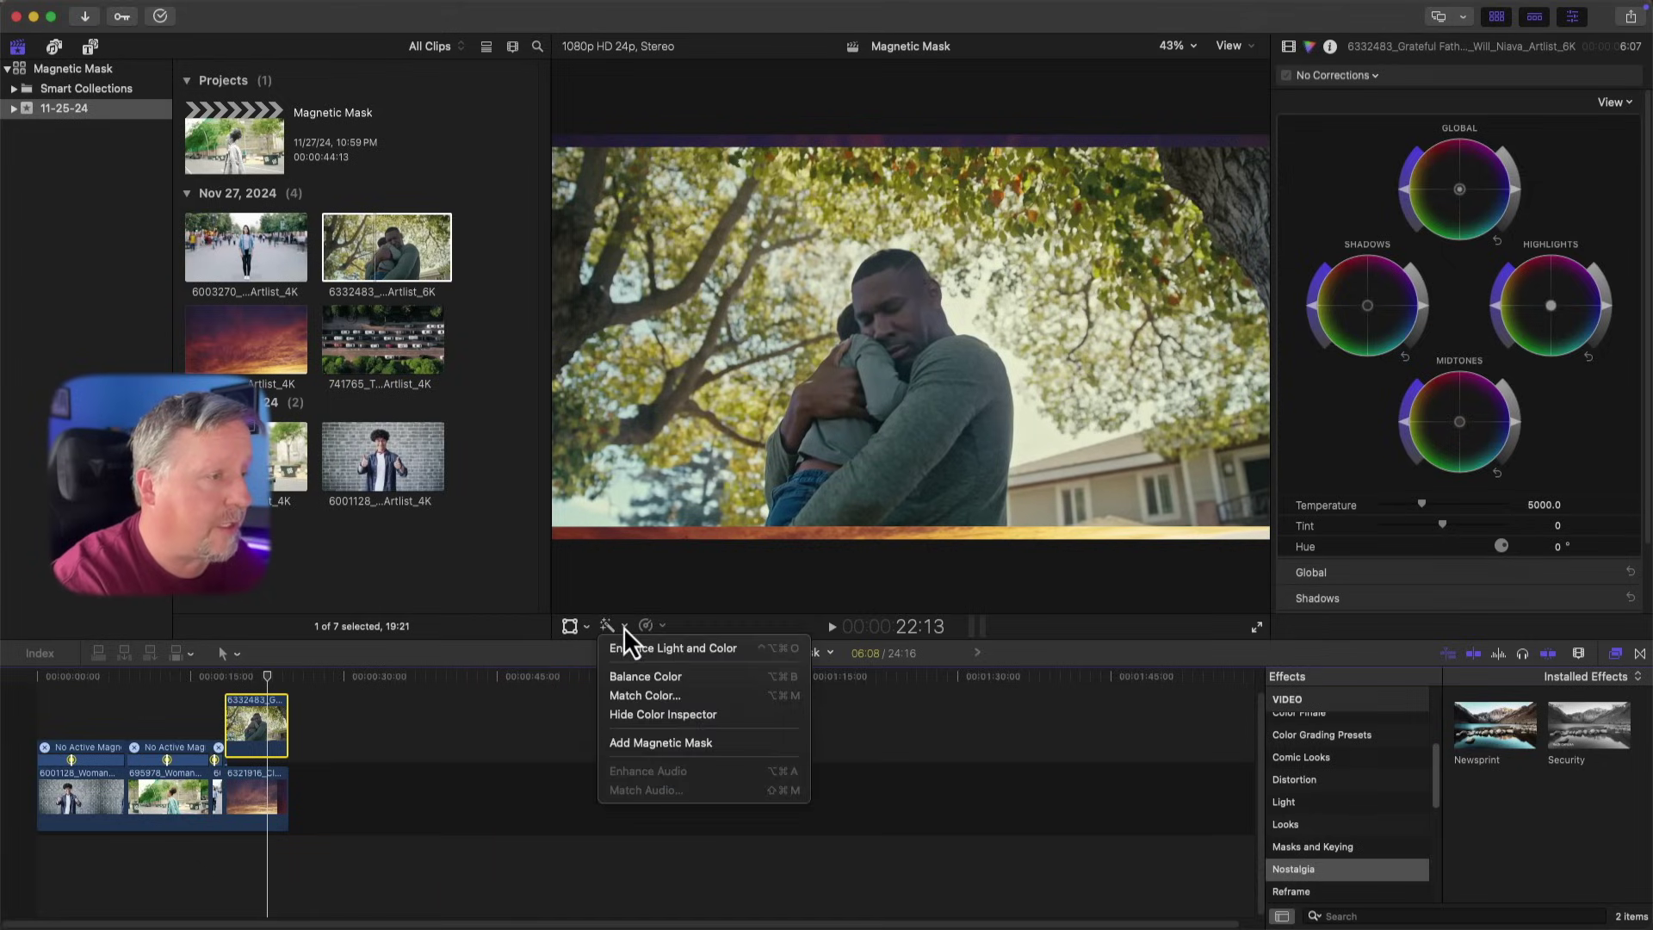
pyautogui.click(651, 744)
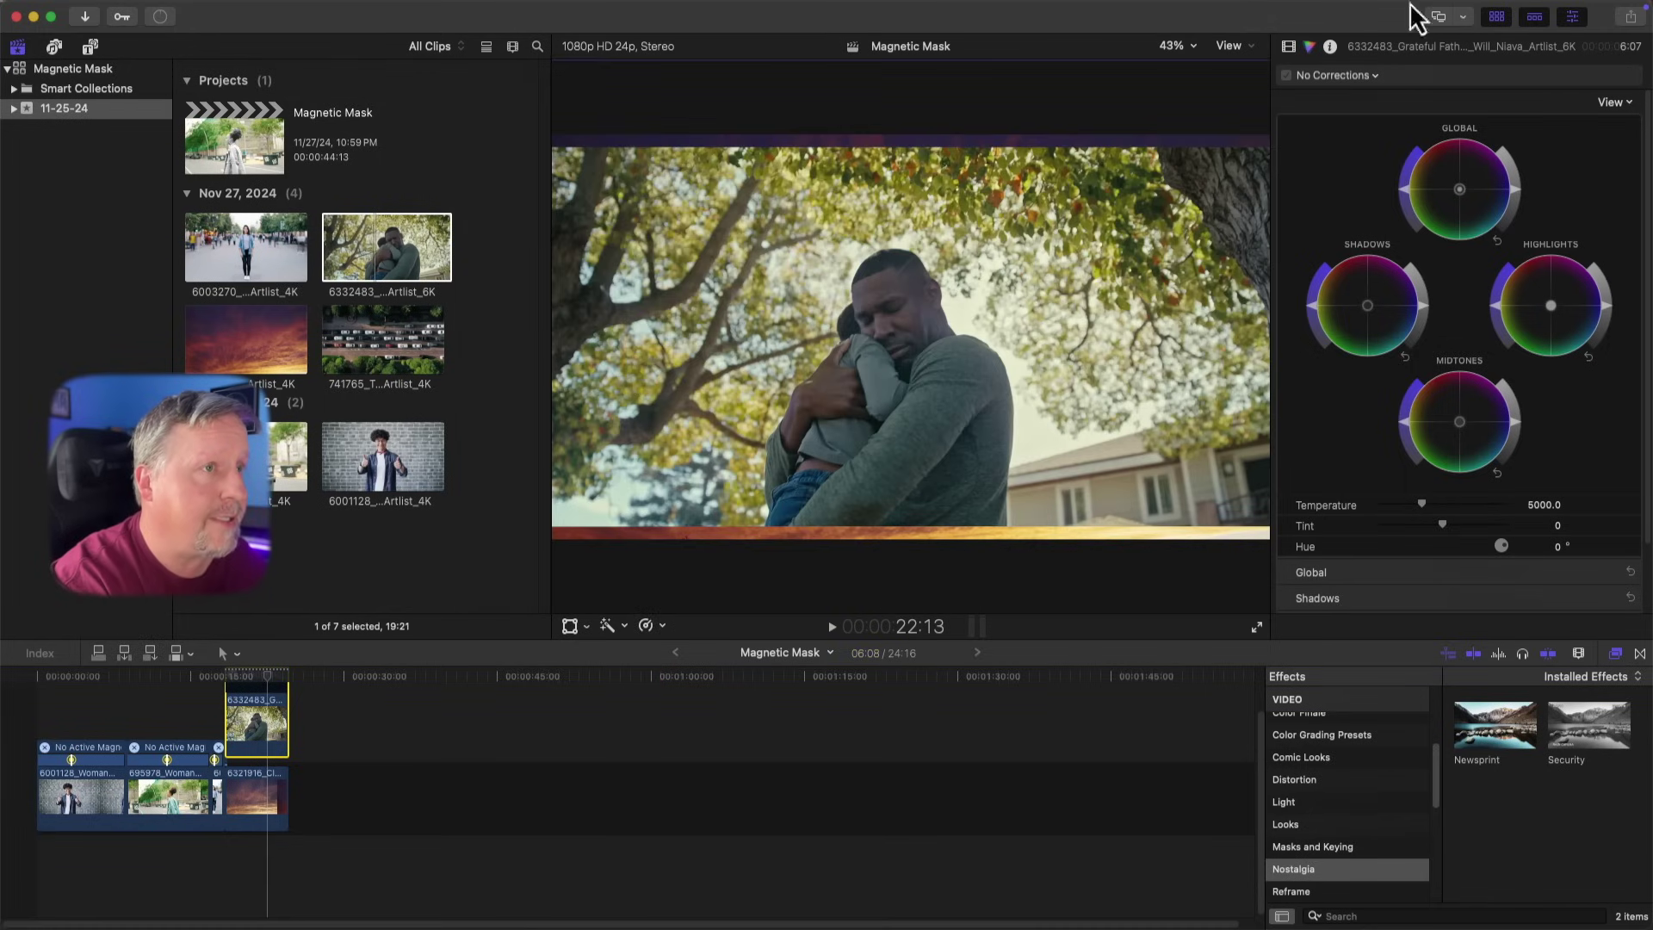
# - Scale the father-and-son clip to 126% with Scale (All) in the Video Inspector
pyautogui.click(1288, 48)
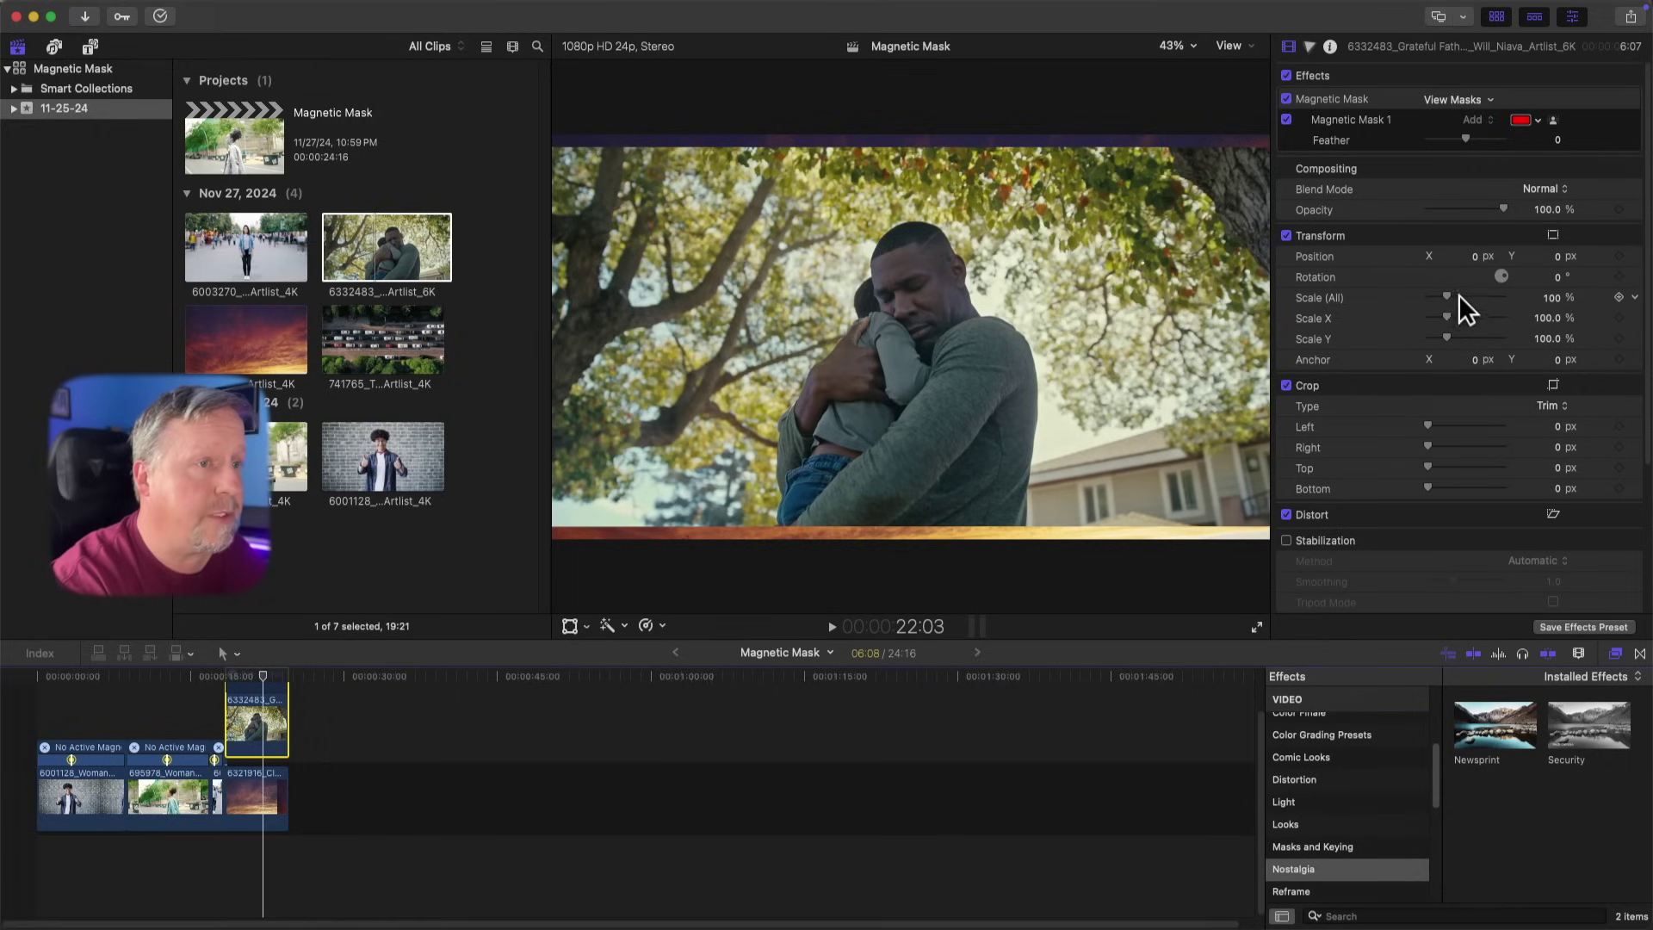
pyautogui.moveTo(1446, 292); pyautogui.dragTo(1450, 291)
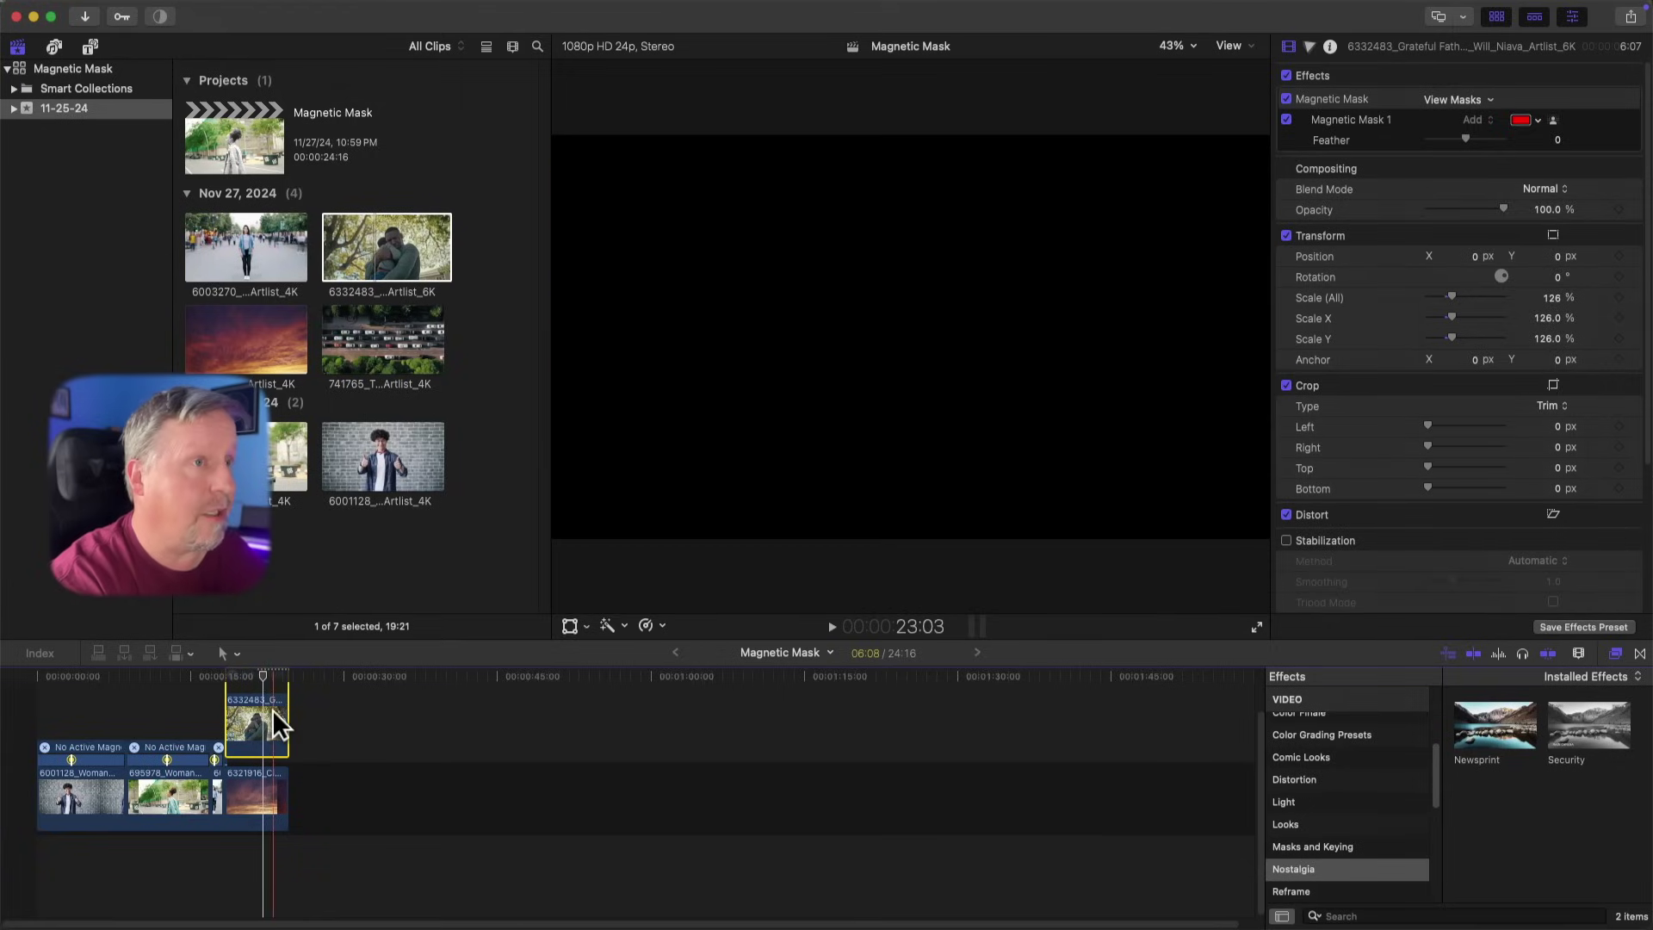
pyautogui.click(1363, 122)
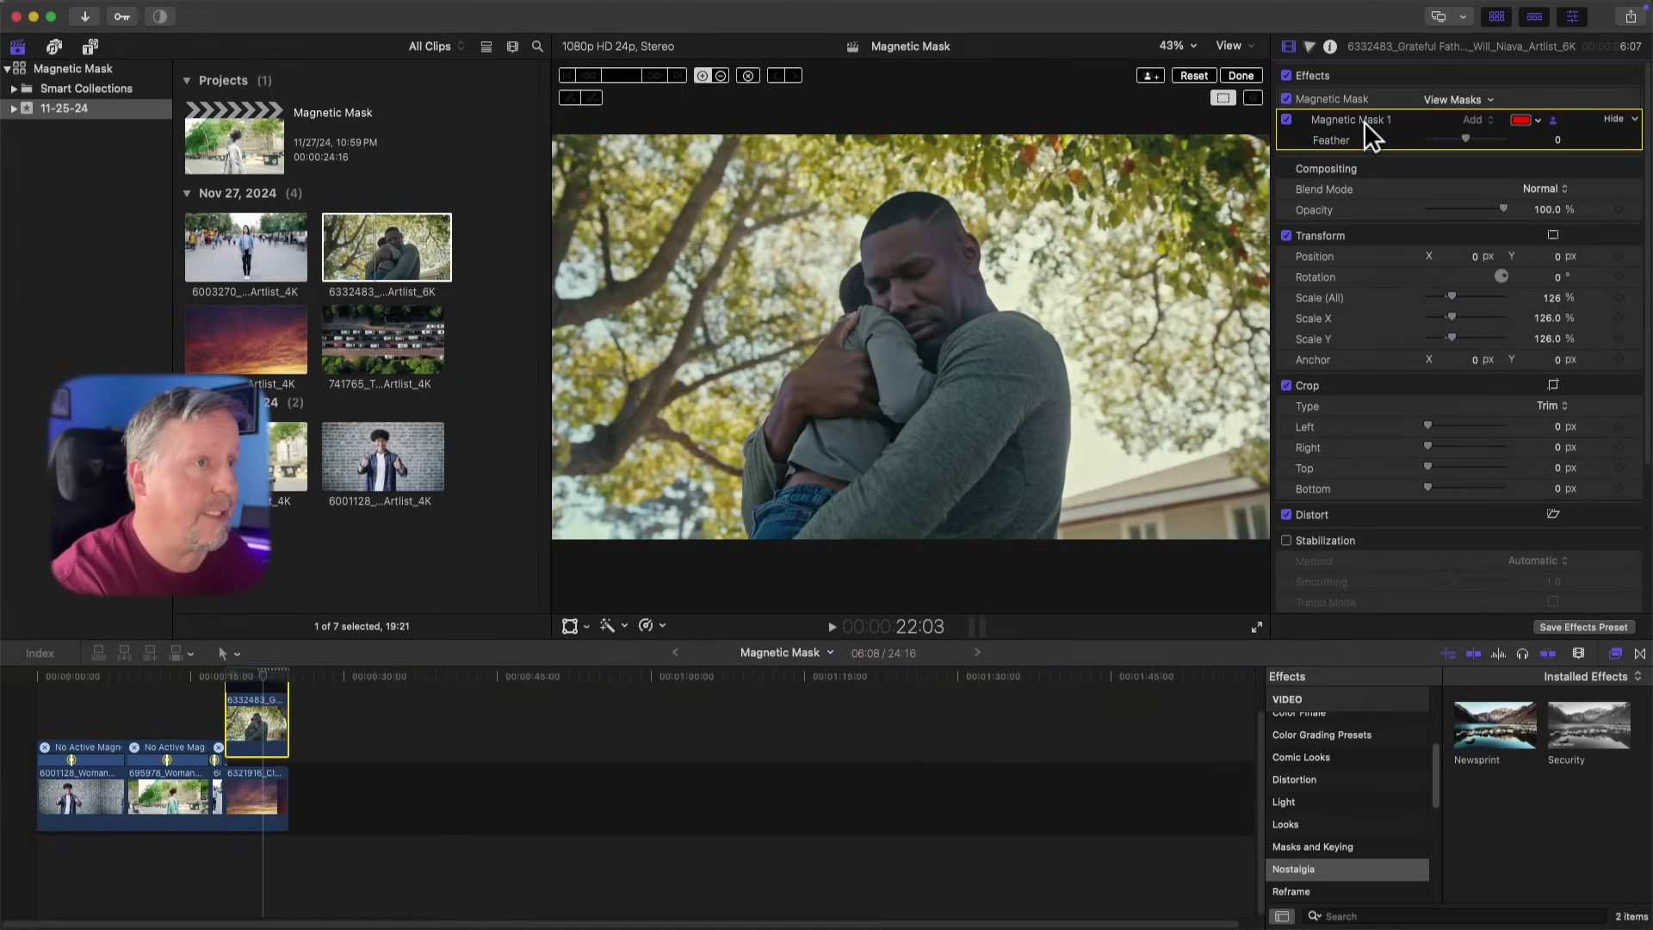
# - Mark the man and child as the mask subject, analyze the clip, and composite them over the sunset
pyautogui.click(996, 372)
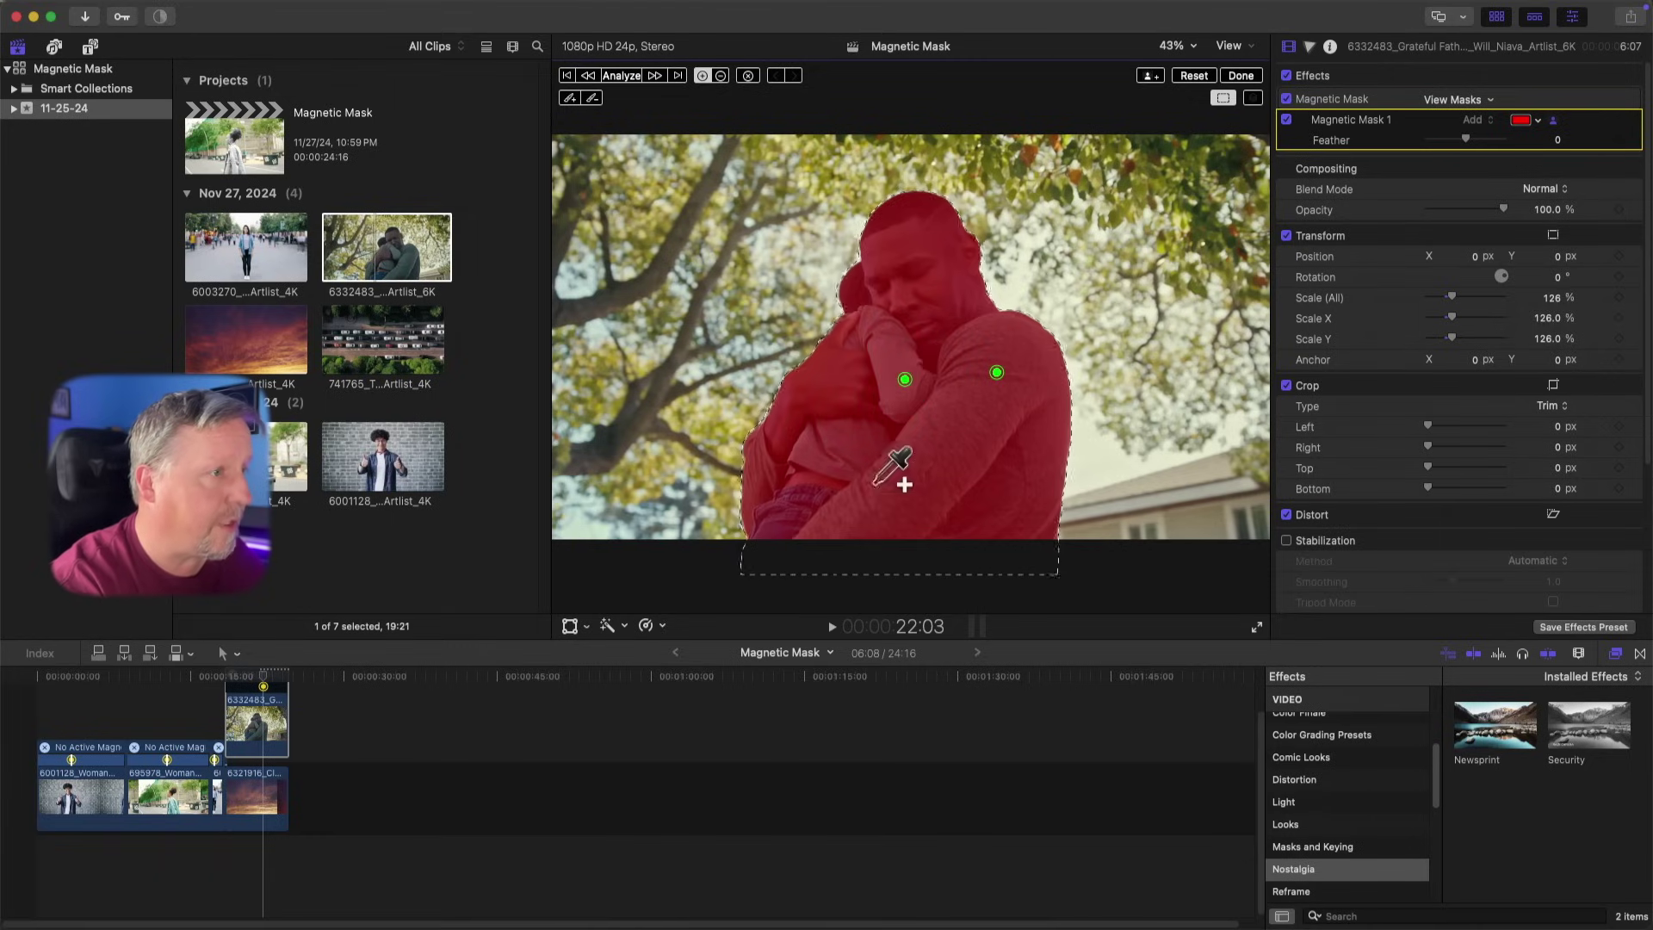
pyautogui.click(621, 75)
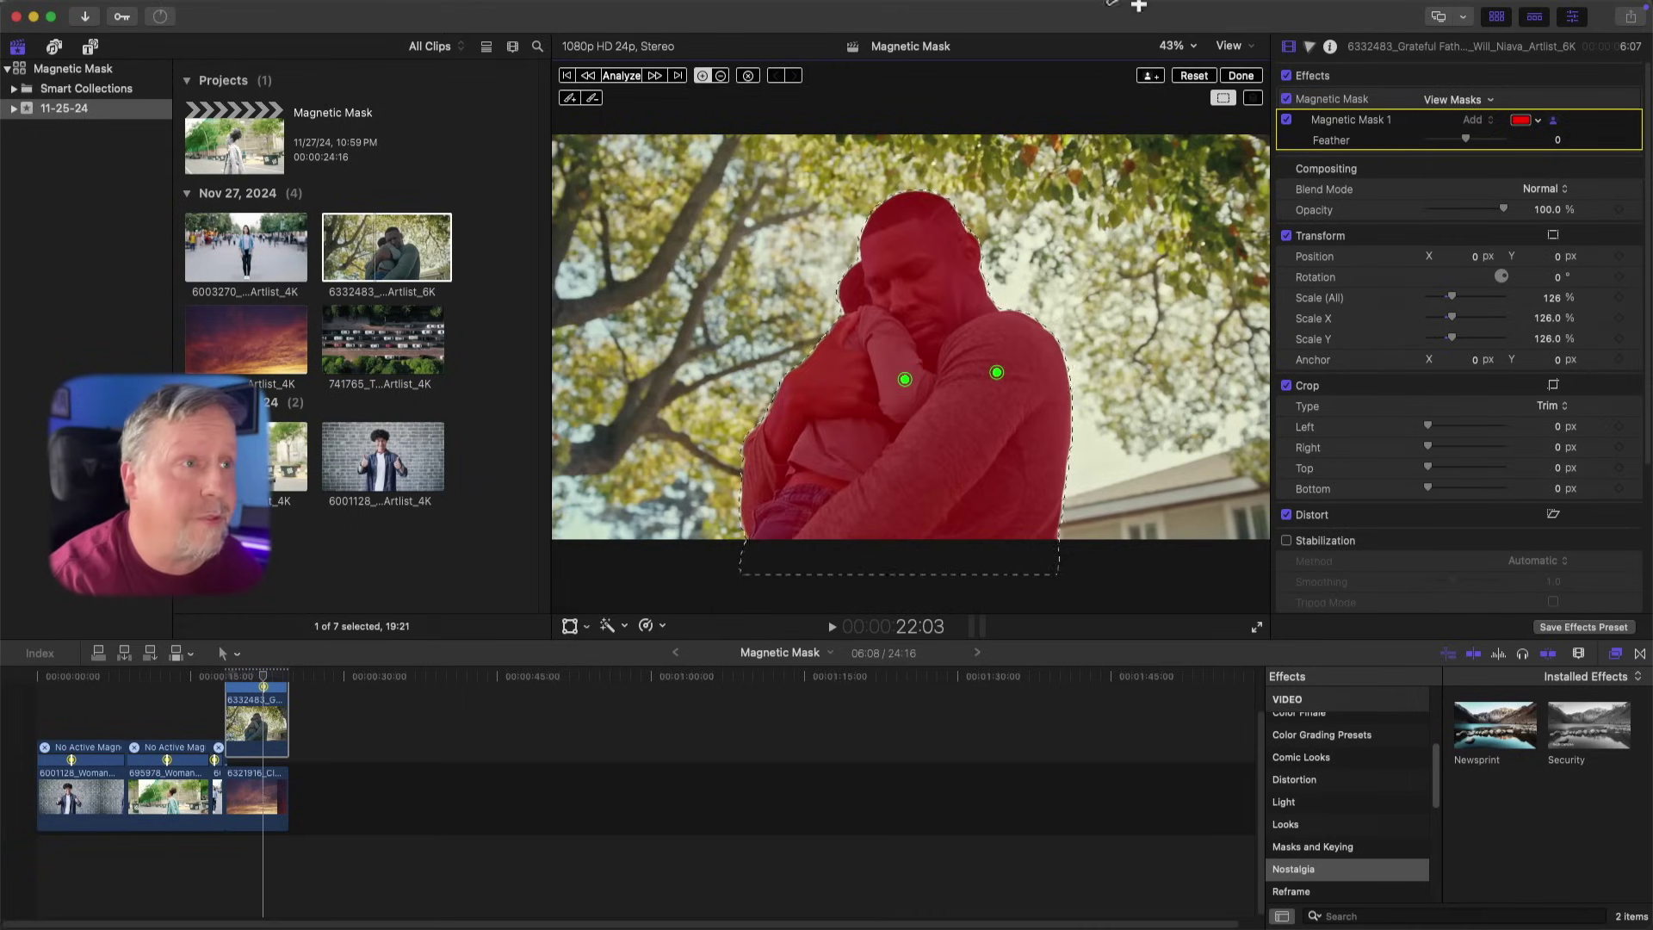
pyautogui.click(1240, 76)
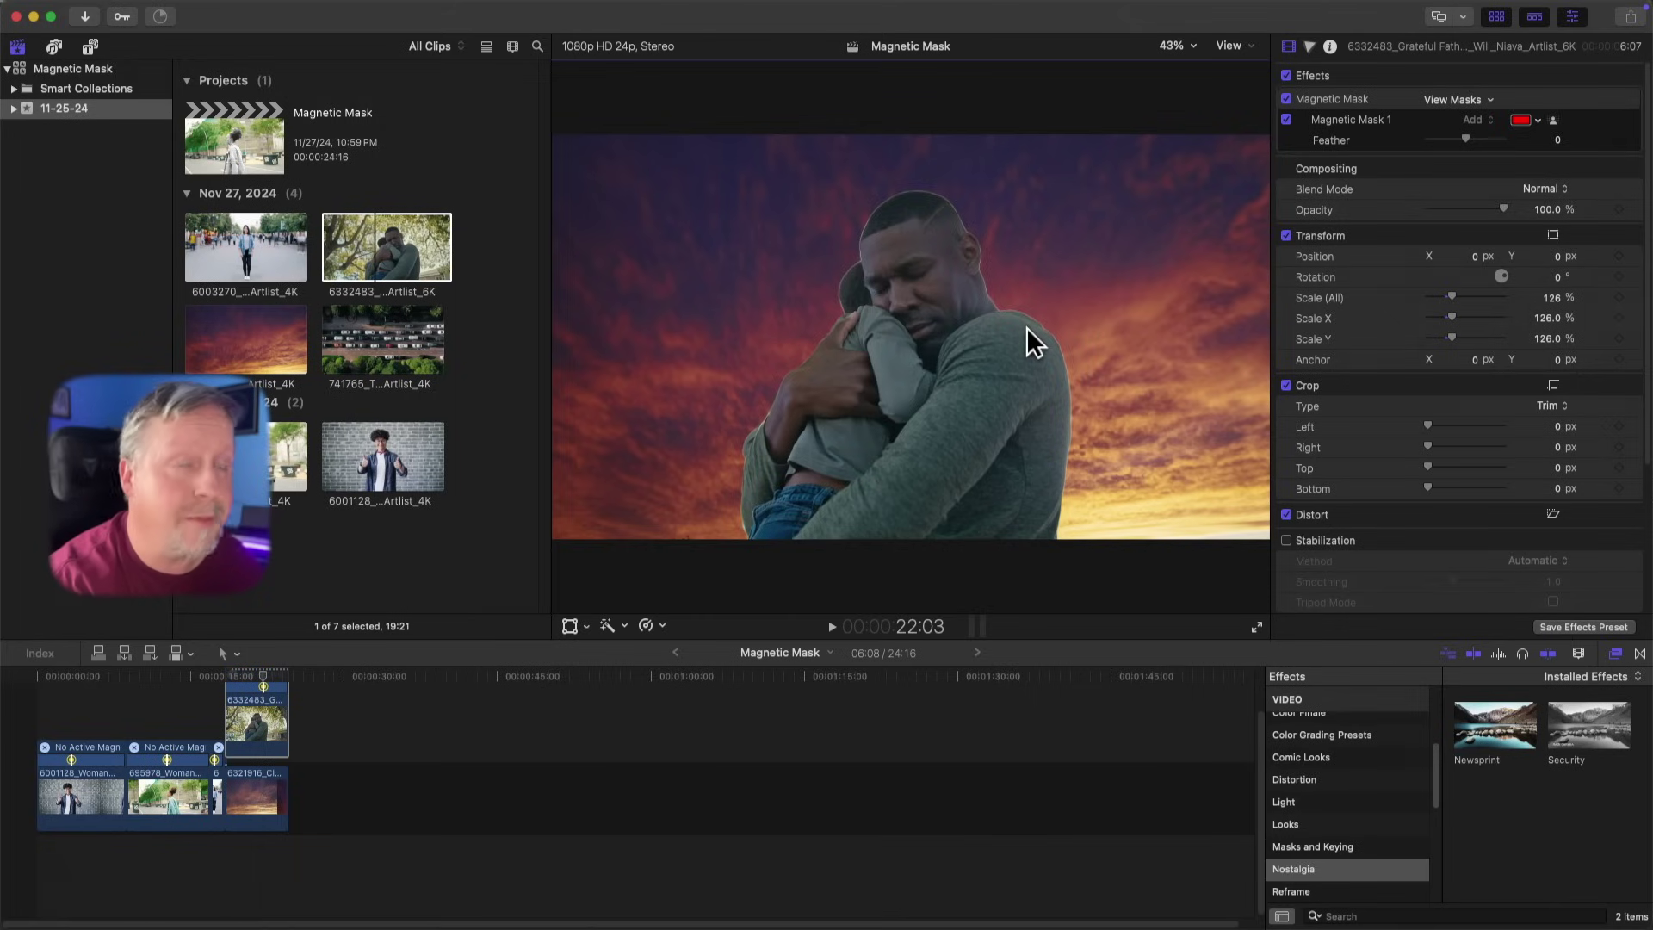
# - Review the composite, then set Magnetic Mask 1 Feather on the father-and-son clip to -100
pyautogui.click(231, 673)
pyautogui.press('space')
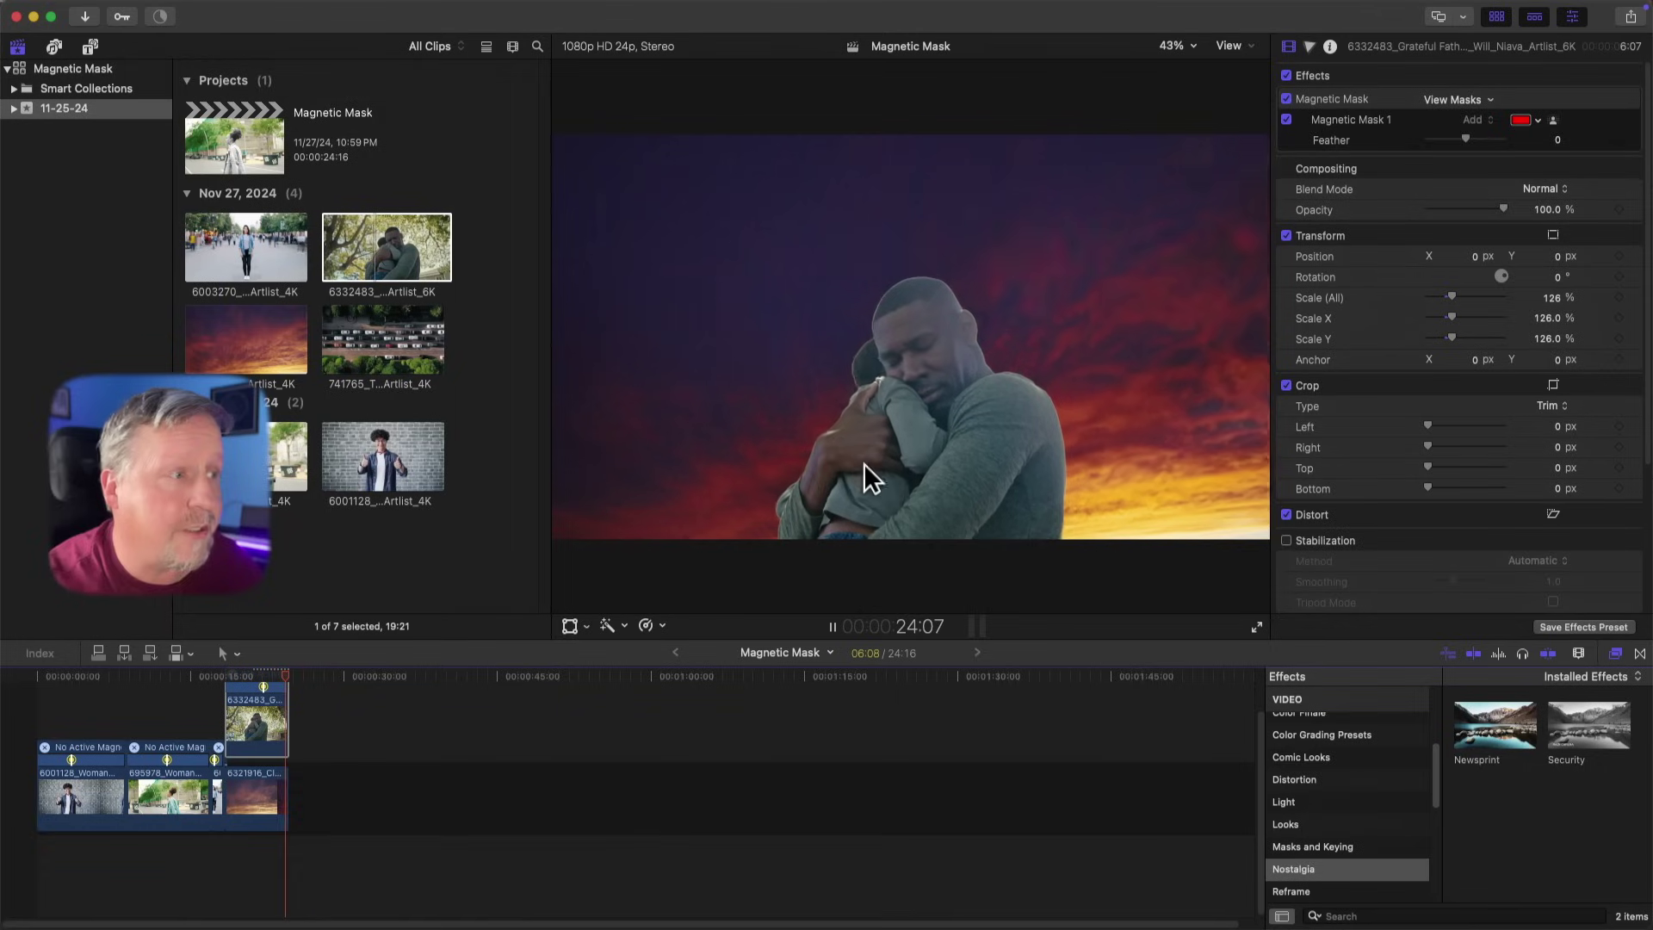
pyautogui.click(250, 680)
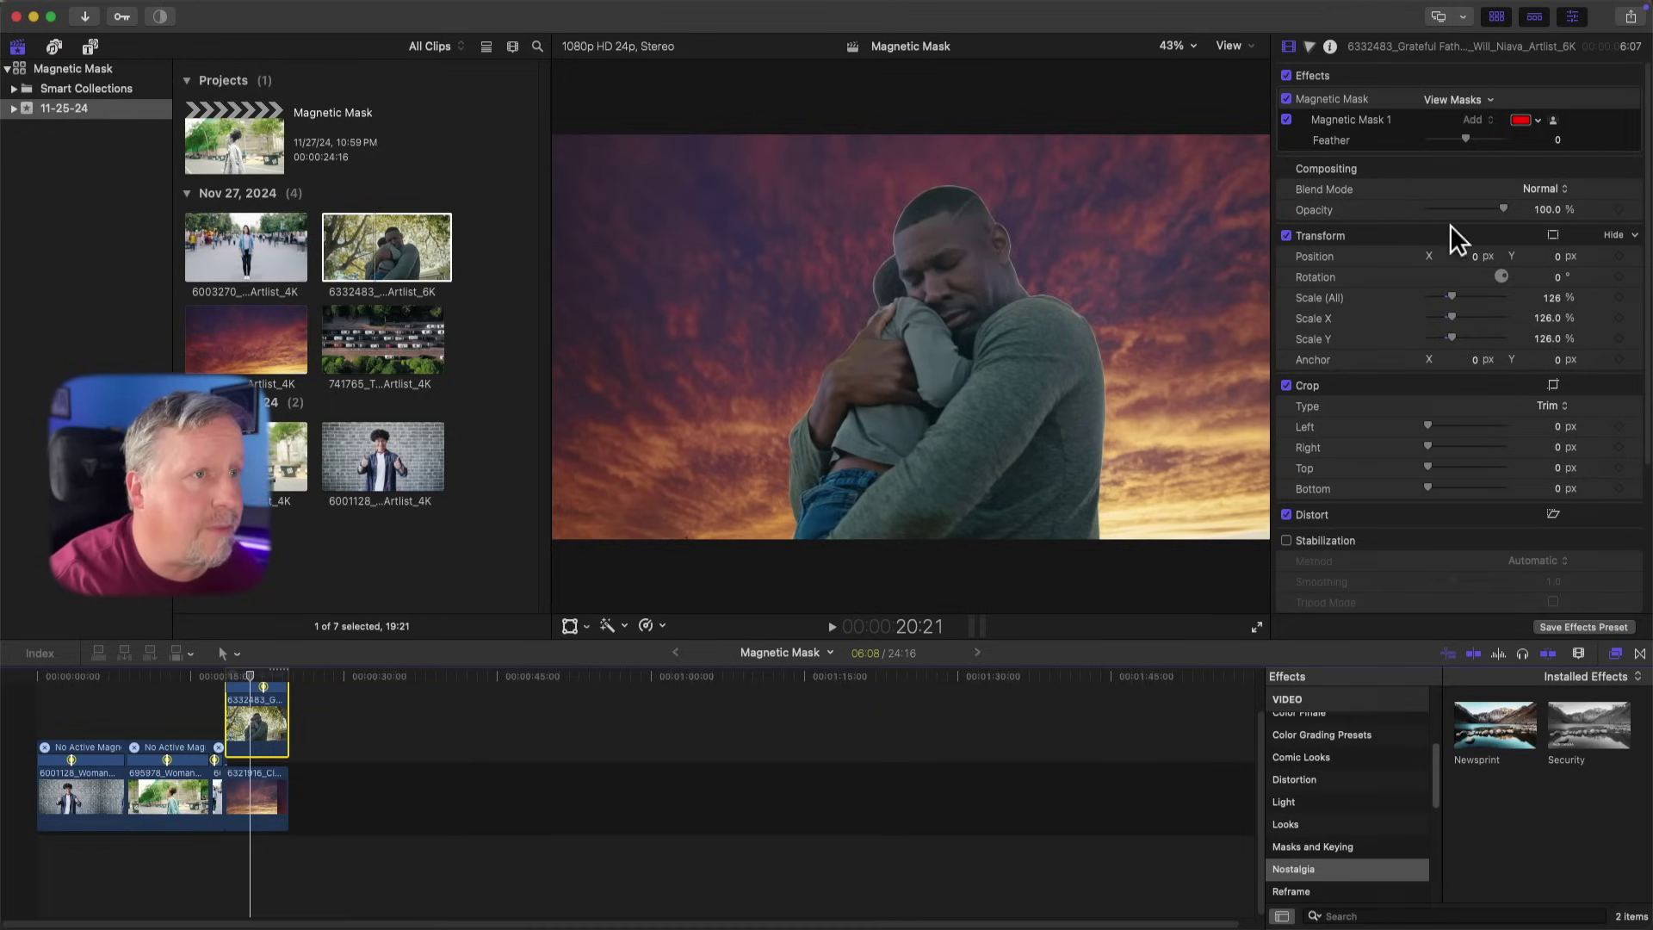
pyautogui.moveTo(1458, 136); pyautogui.dragTo(1424, 138)
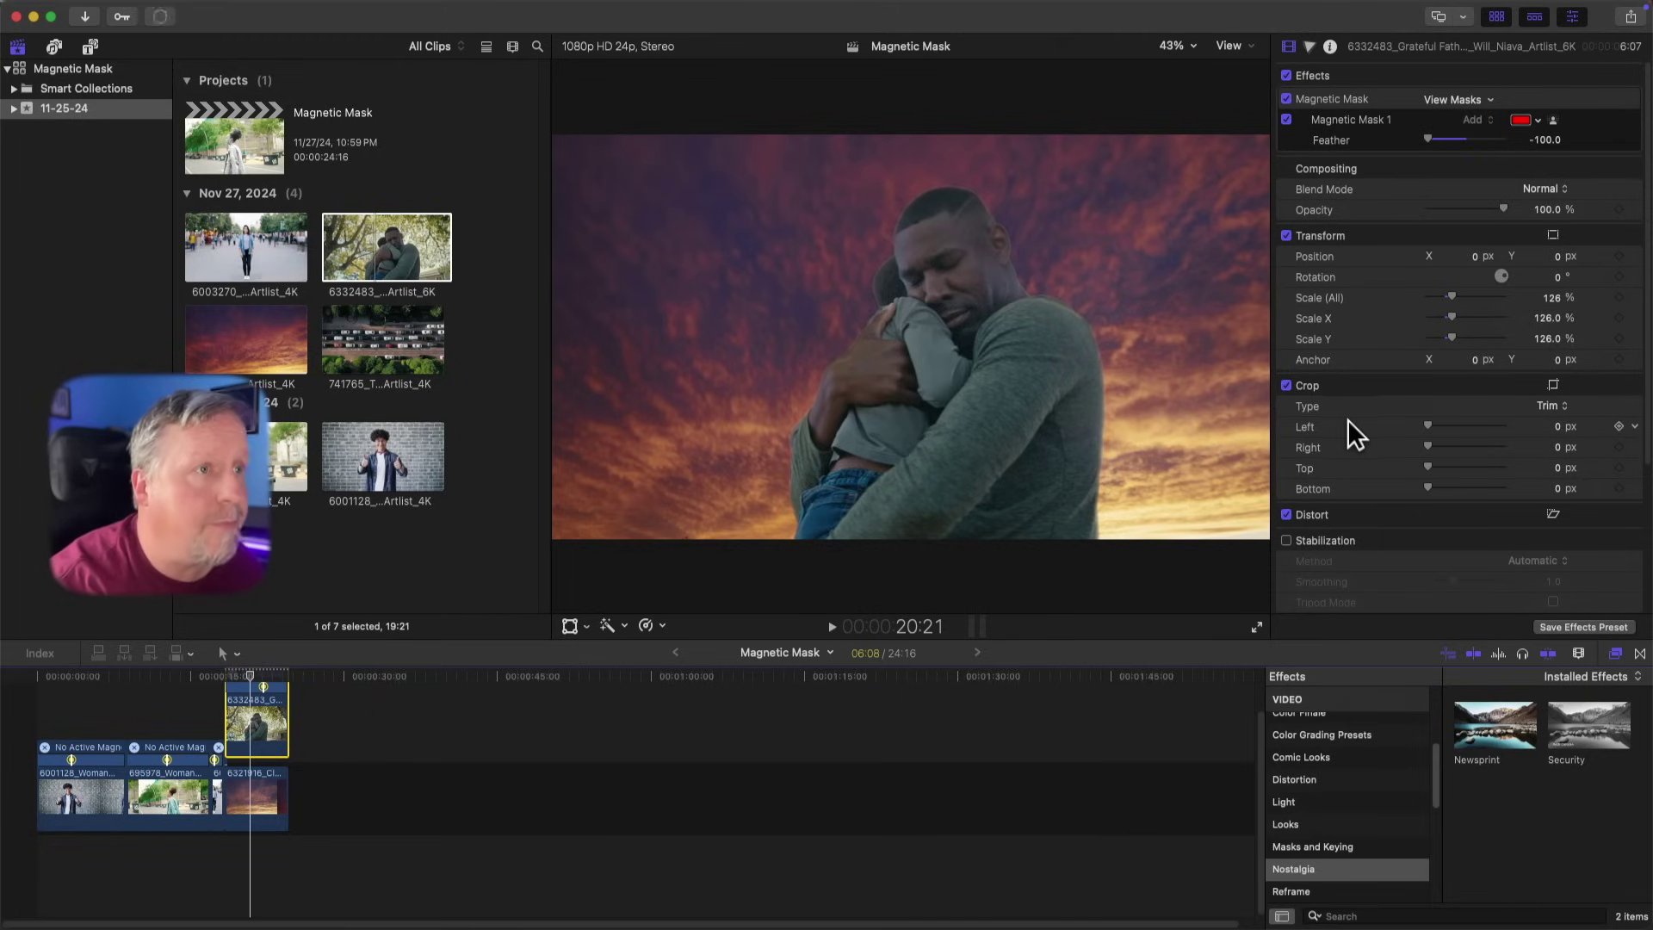
pyautogui.click(1307, 46)
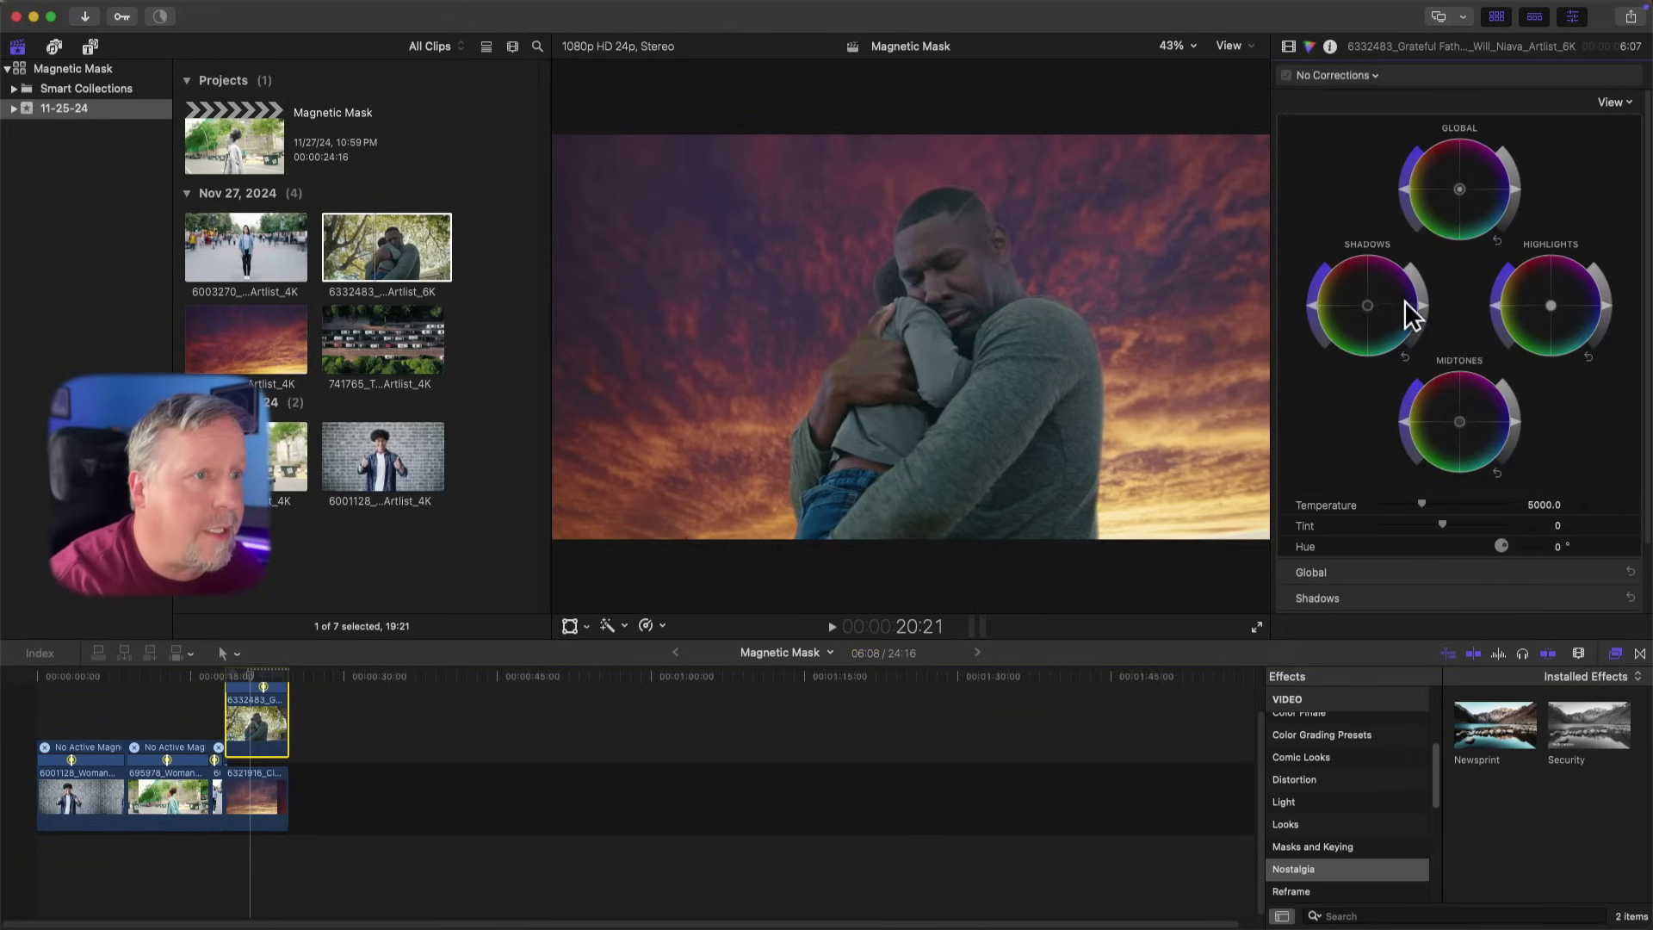
# - Grade with Color Wheels: darker, bluer shadows and orange midtones and highlights, then play back
pyautogui.moveTo(1422, 321); pyautogui.dragTo(1424, 327)
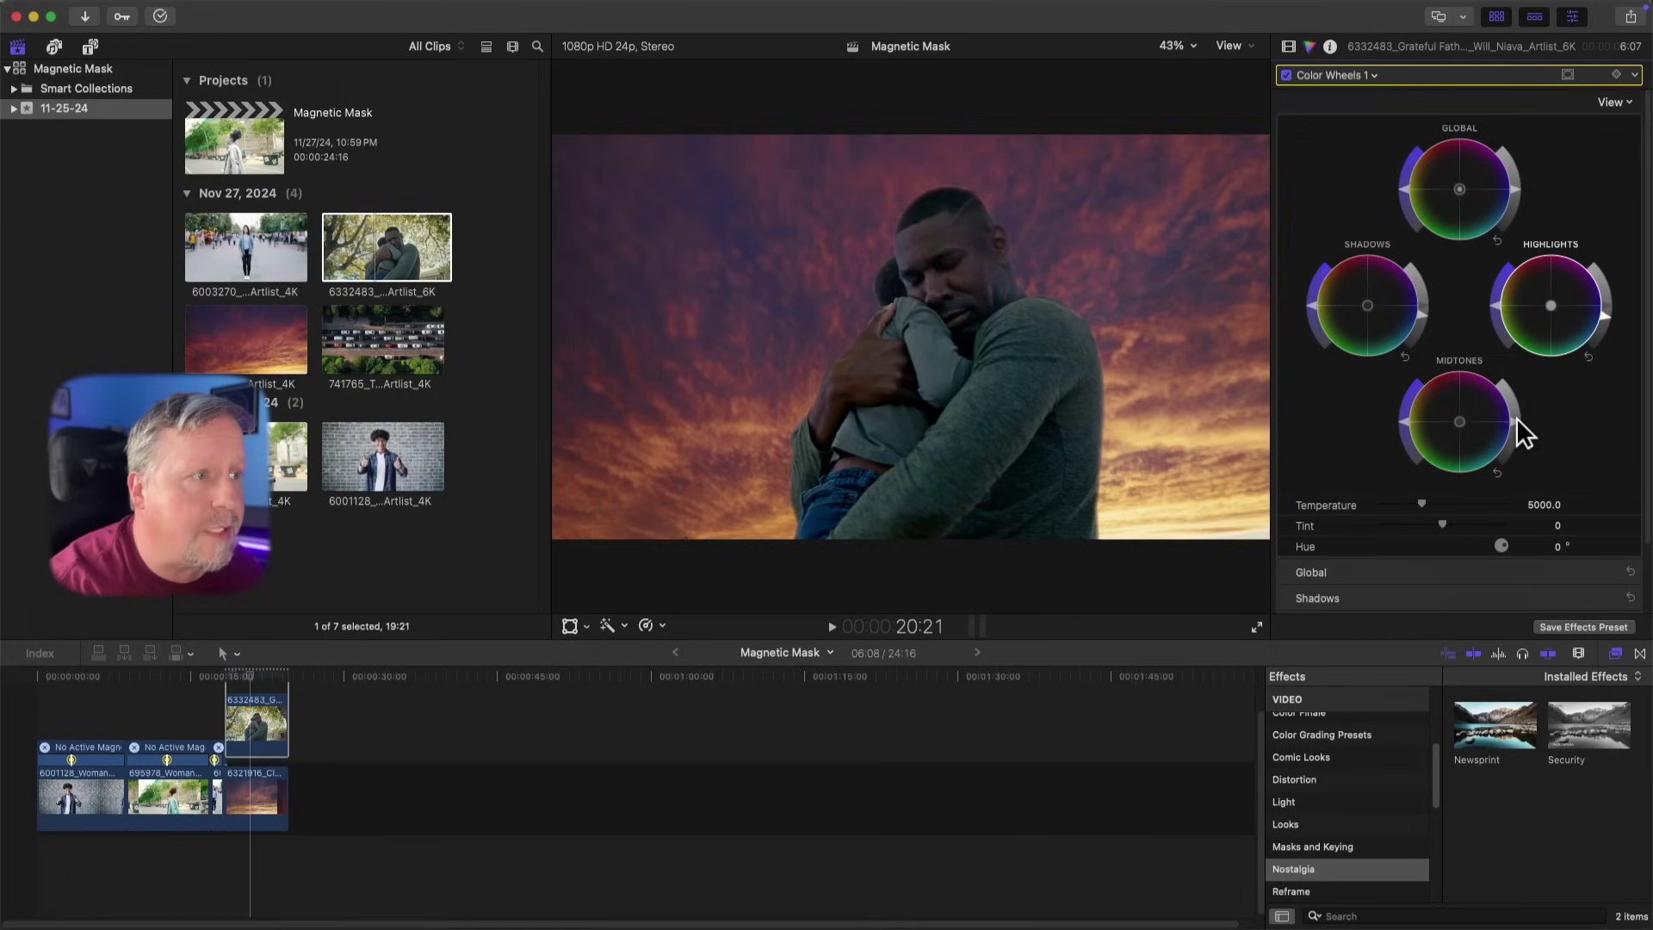
pyautogui.click(1310, 285)
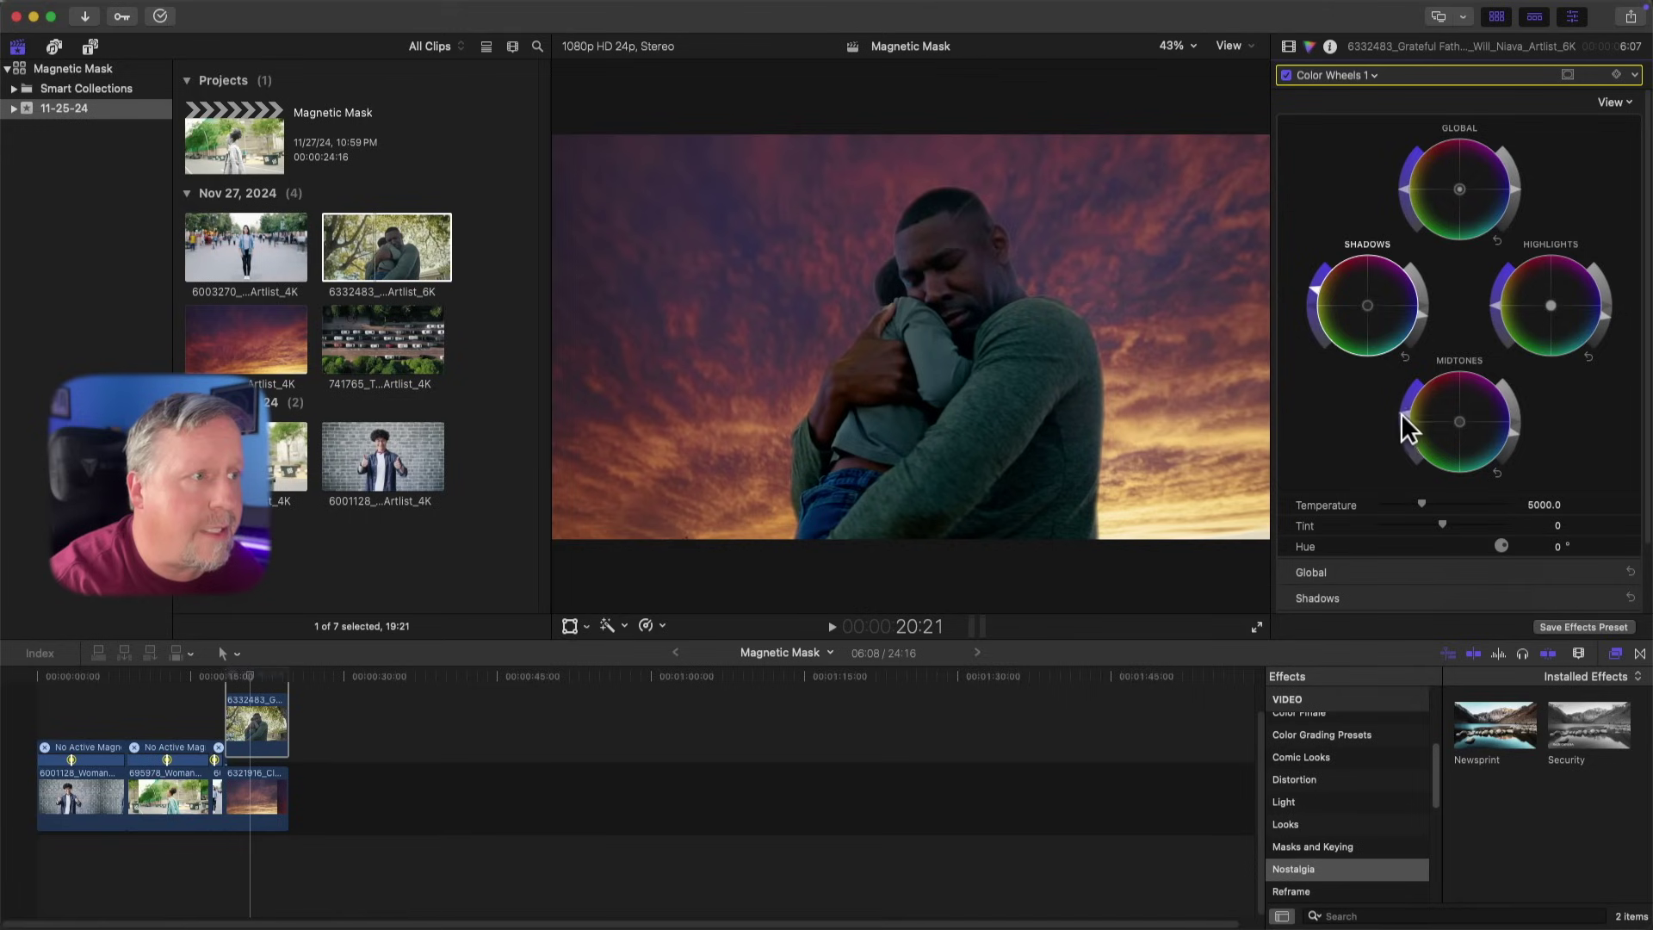
pyautogui.click(1400, 415)
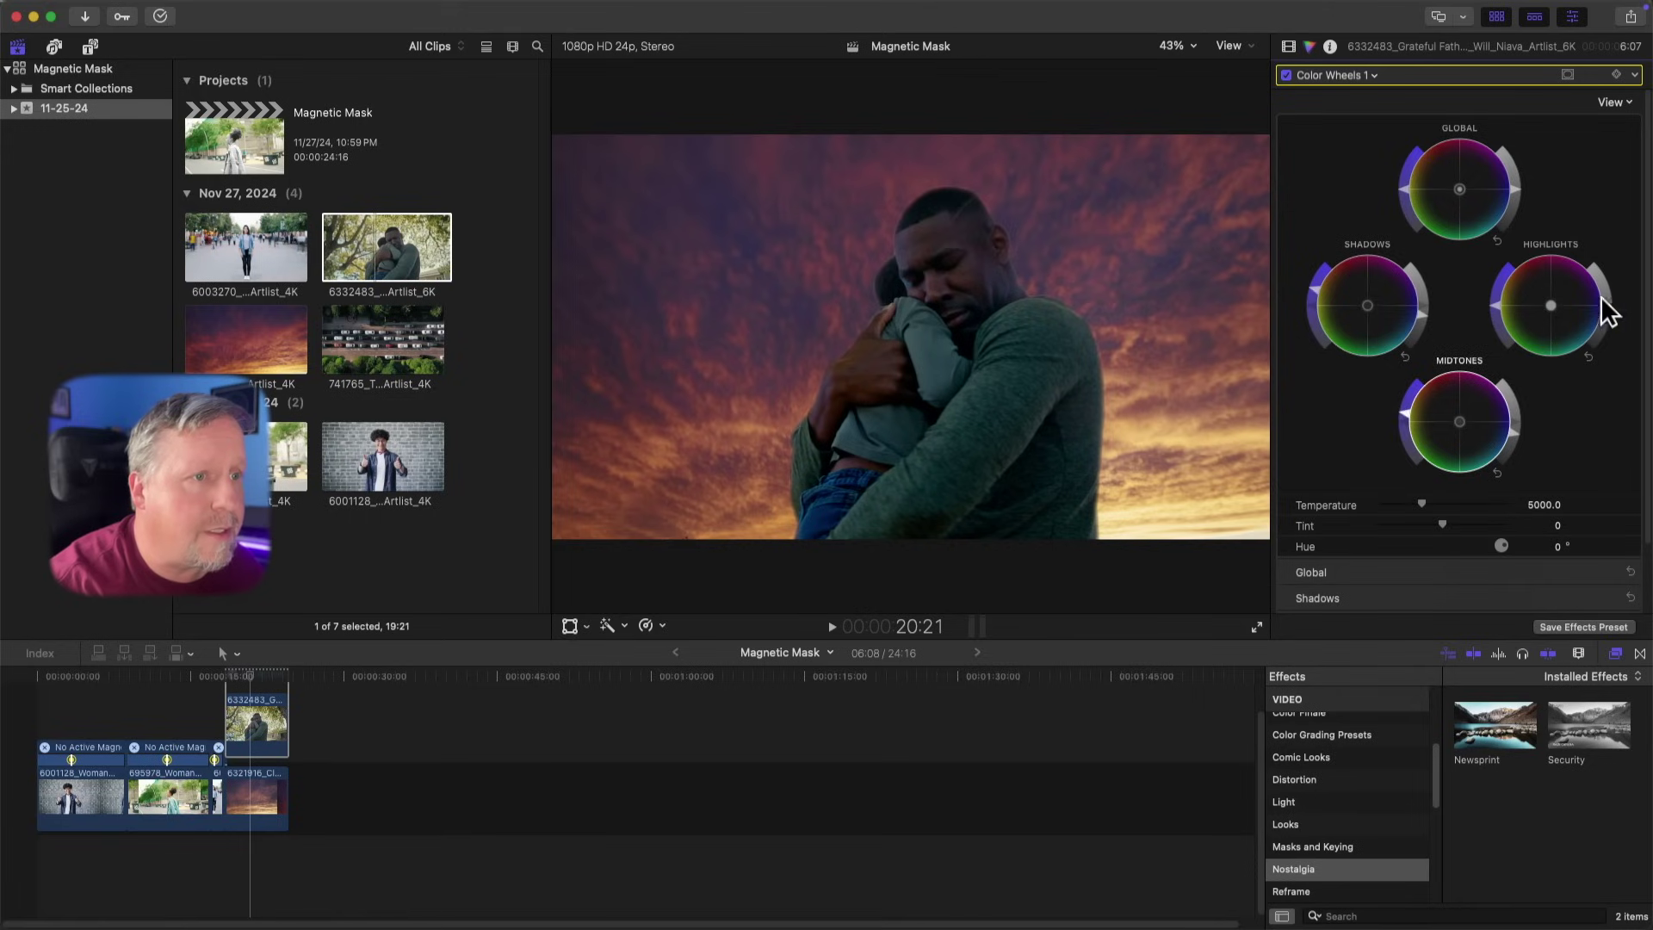
pyautogui.click(1547, 311)
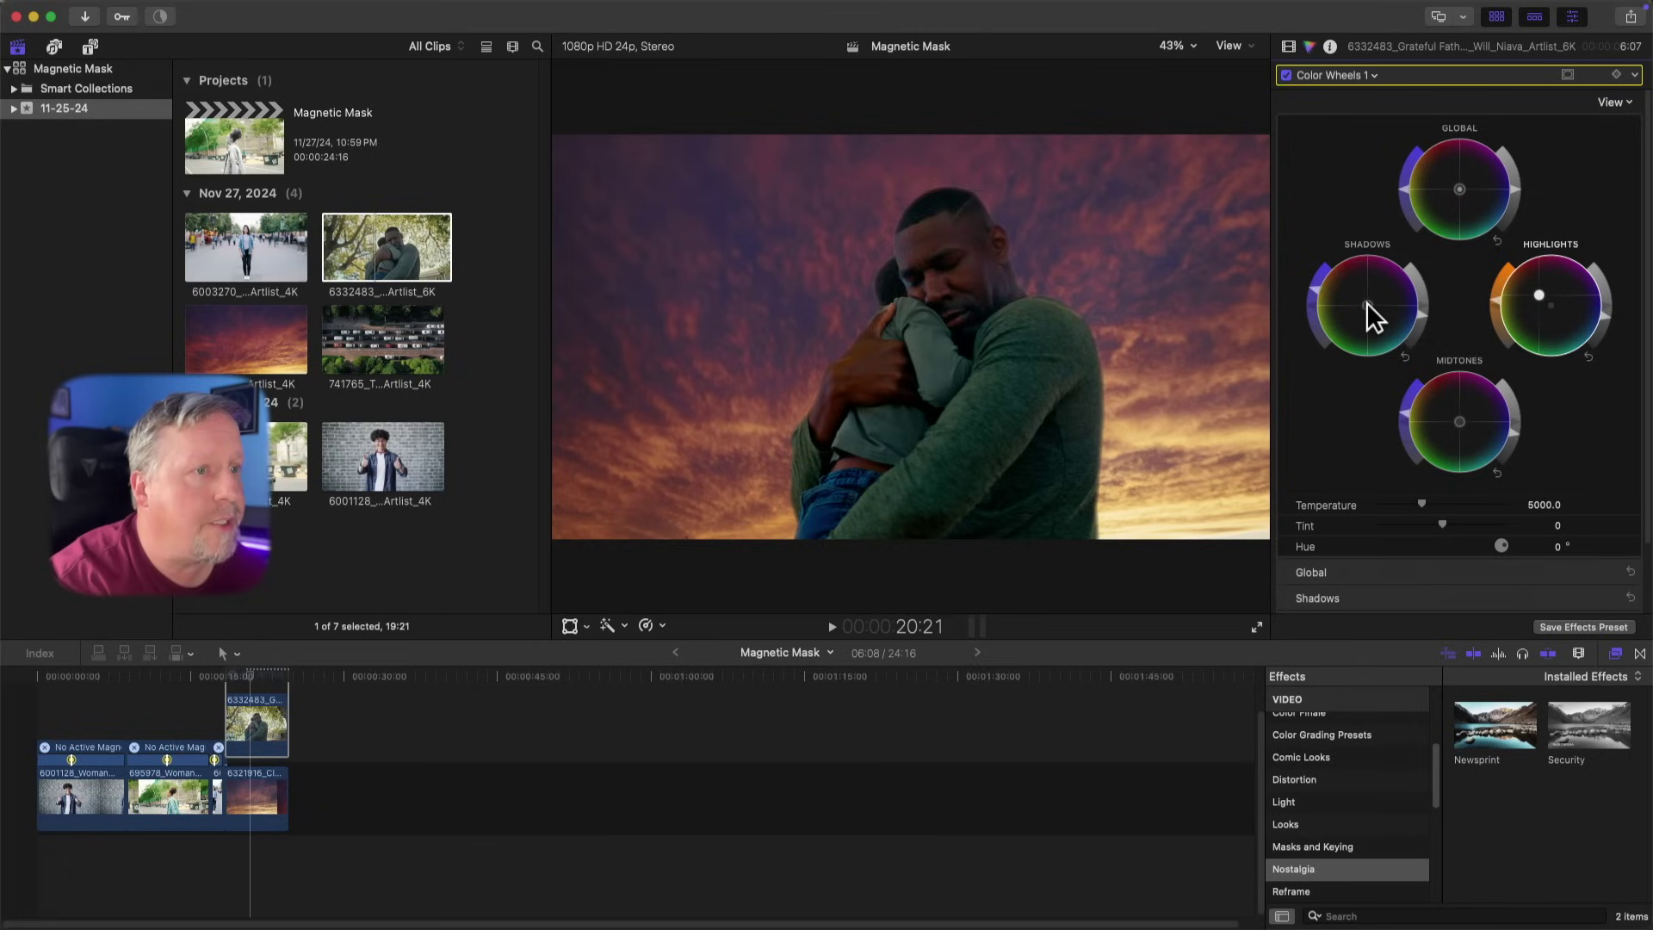
pyautogui.moveTo(1412, 333); pyautogui.dragTo(1383, 310)
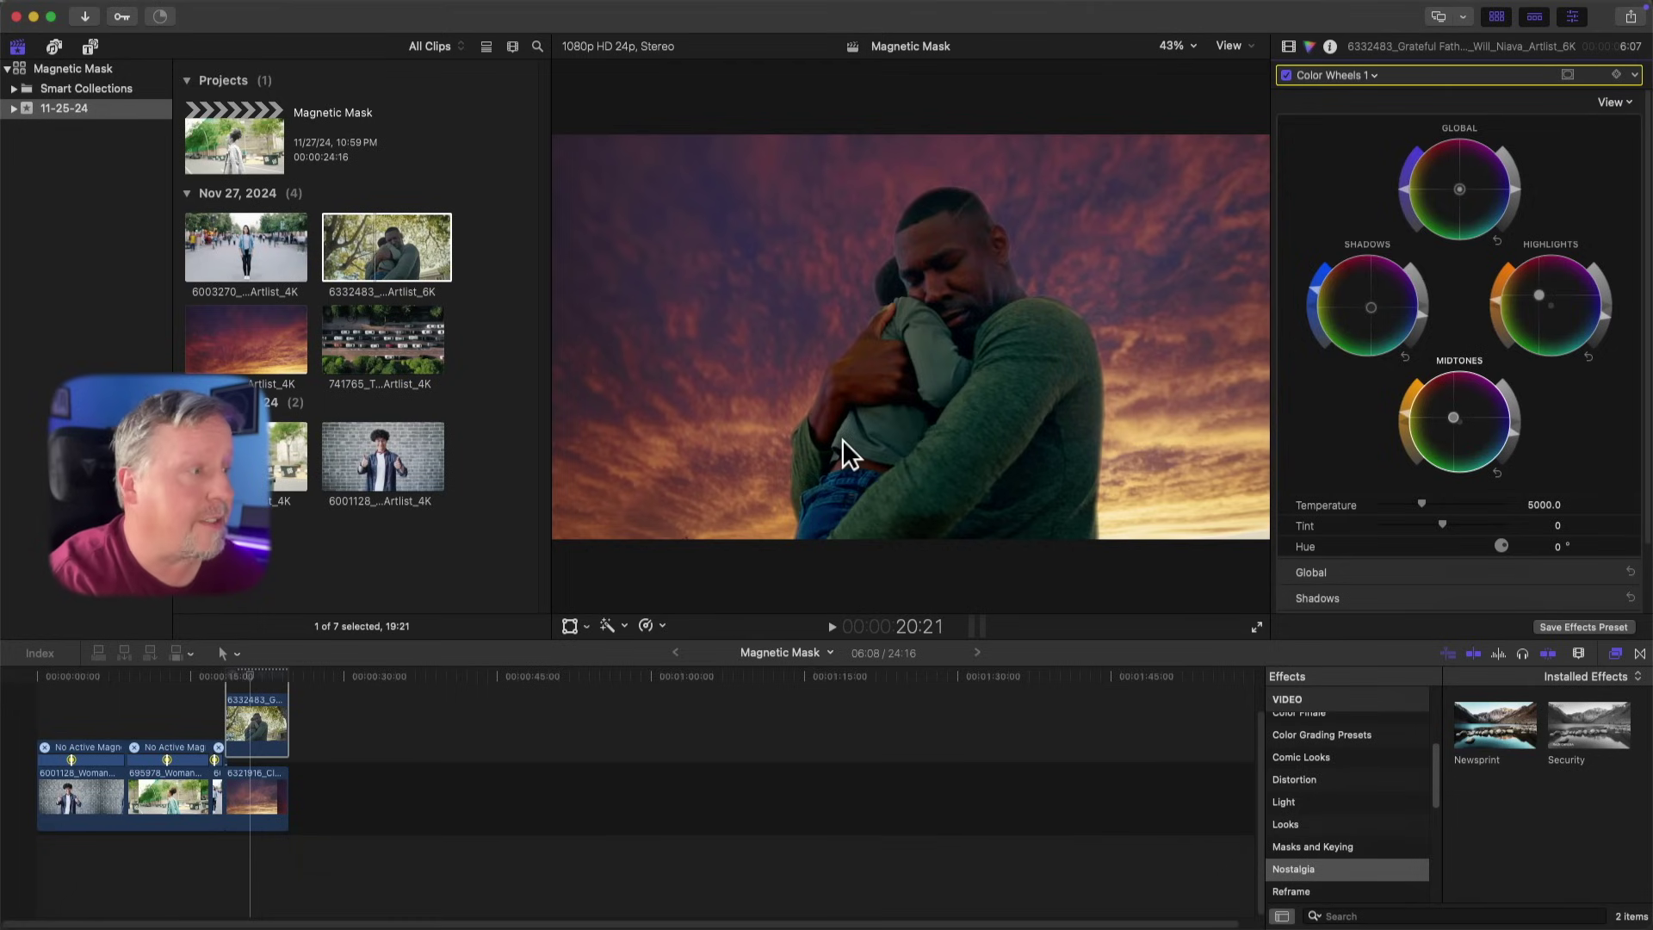
pyautogui.moveTo(243, 673); pyautogui.dragTo(226, 675)
pyautogui.press('l')
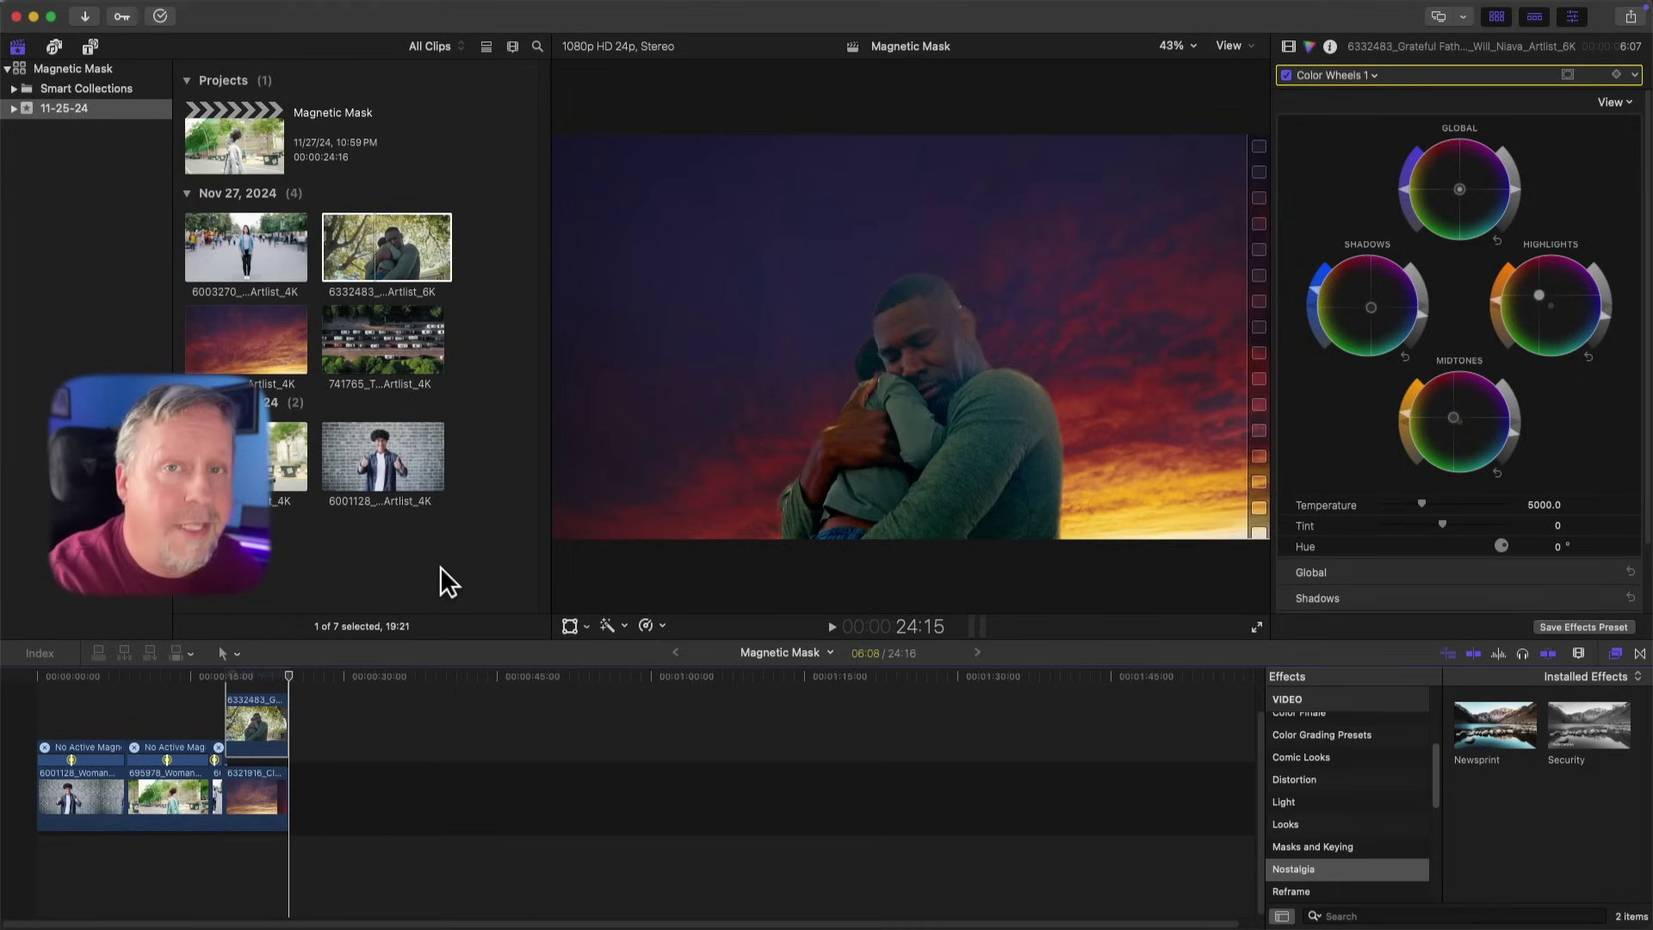
# - Mark a 5:20 In/Out range on the 741765 drone traffic clip and append it to the timeline
pyautogui.click(368, 342)
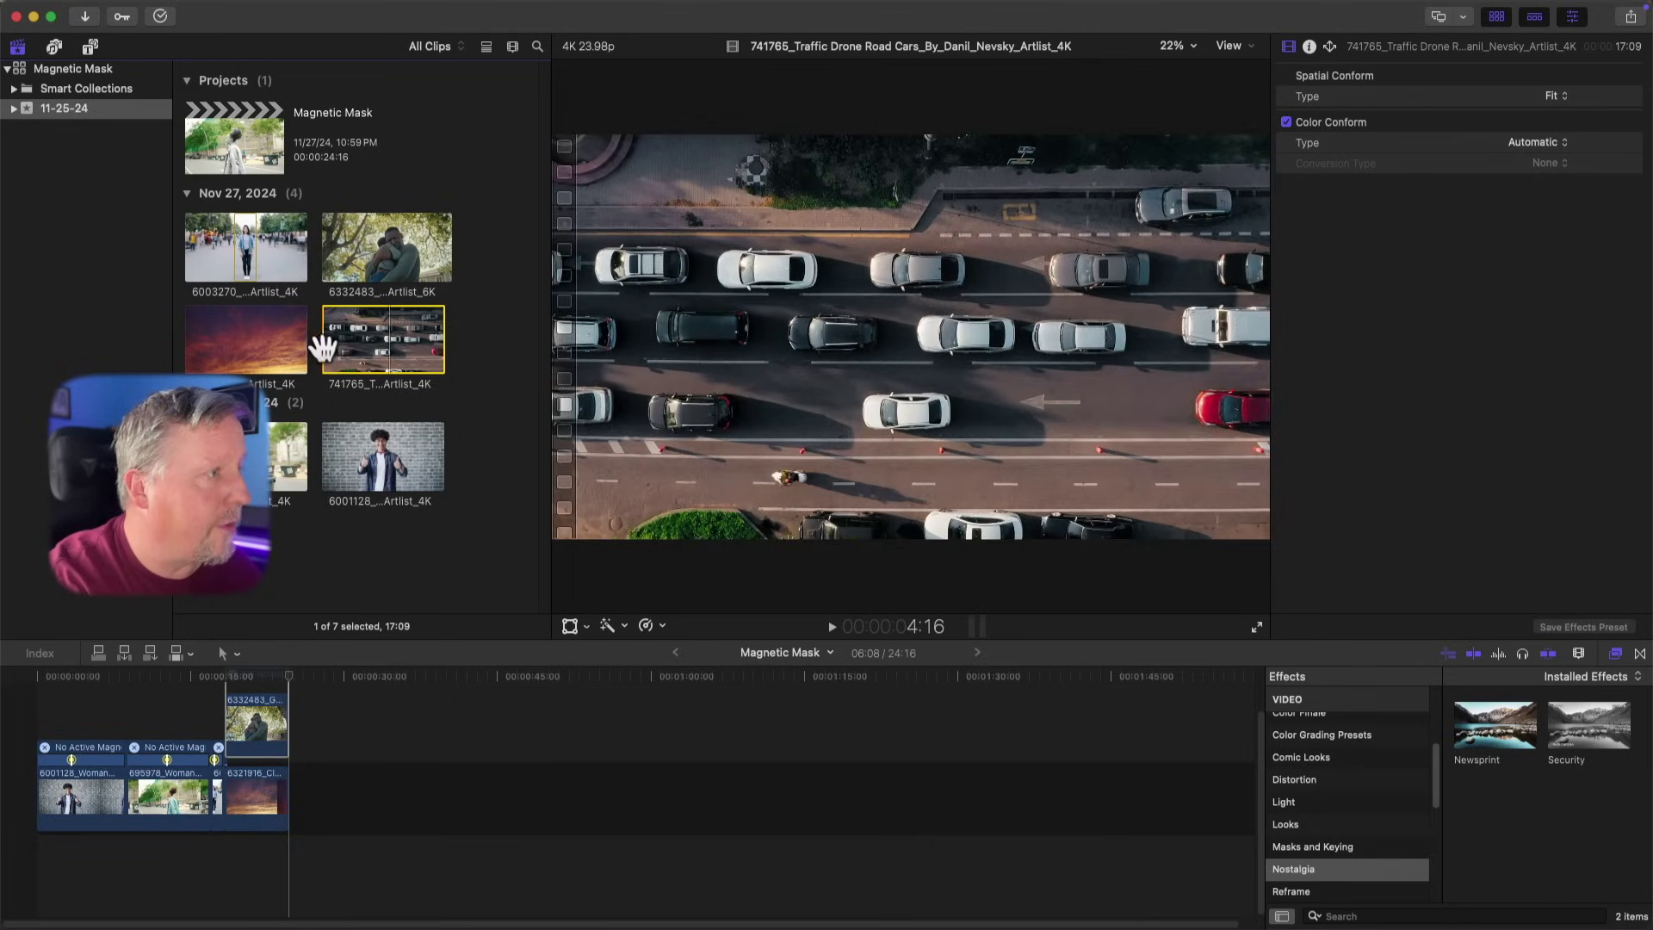
pyautogui.press('i')
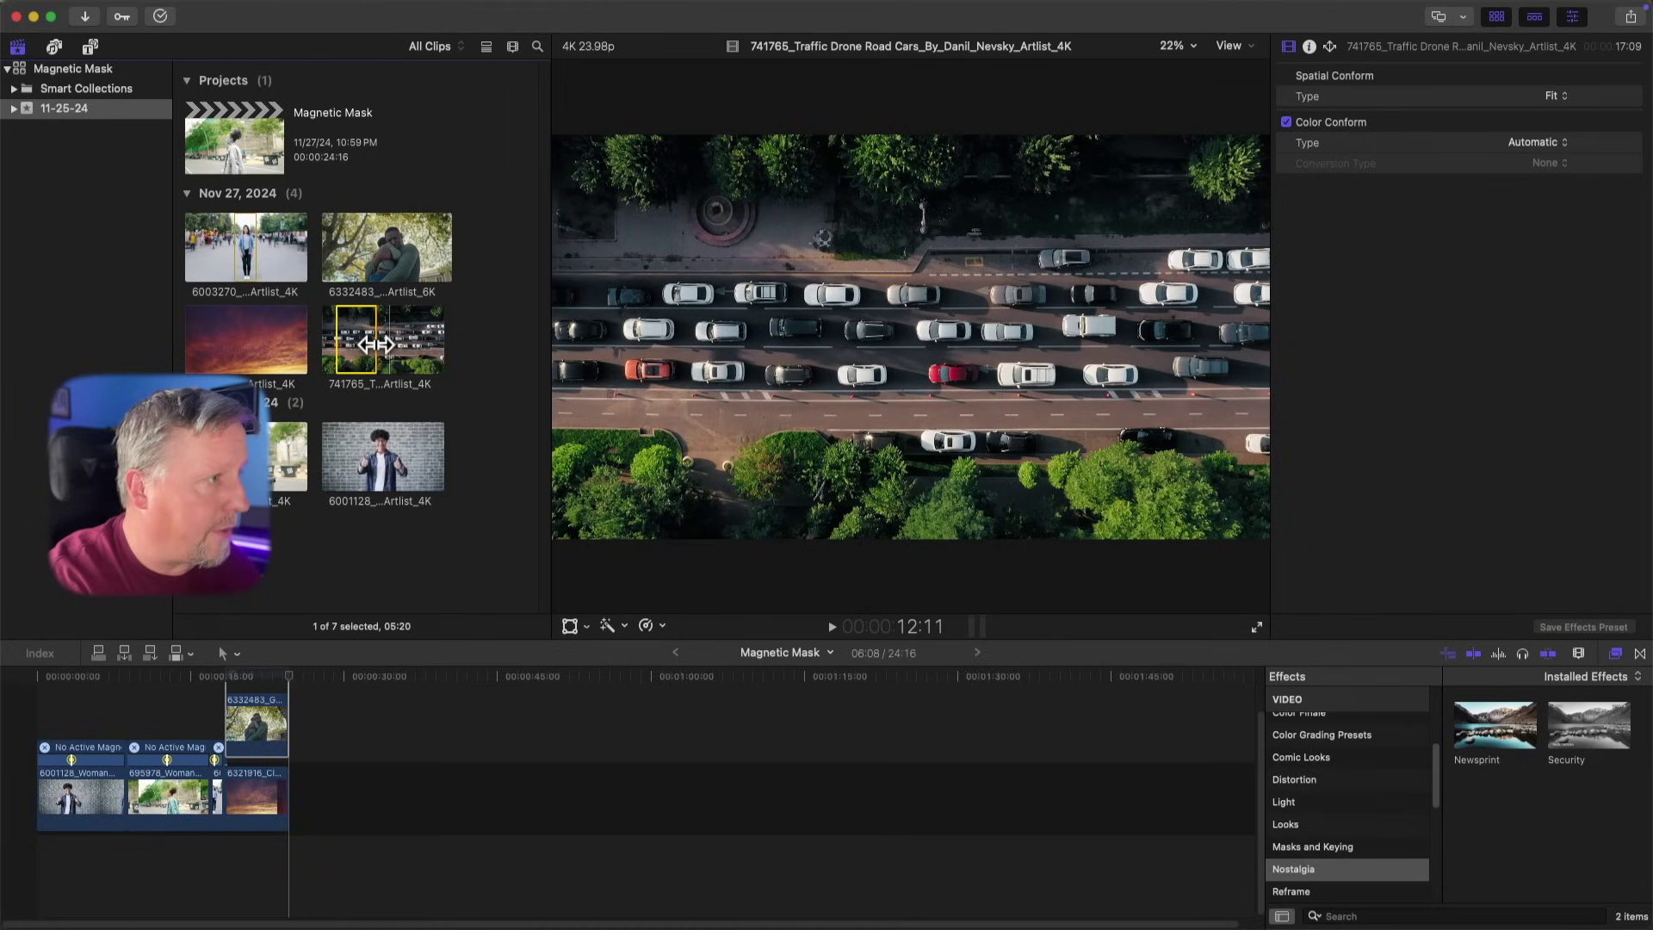
pyautogui.press('o')
pyautogui.moveTo(360, 436); pyautogui.dragTo(314, 800)
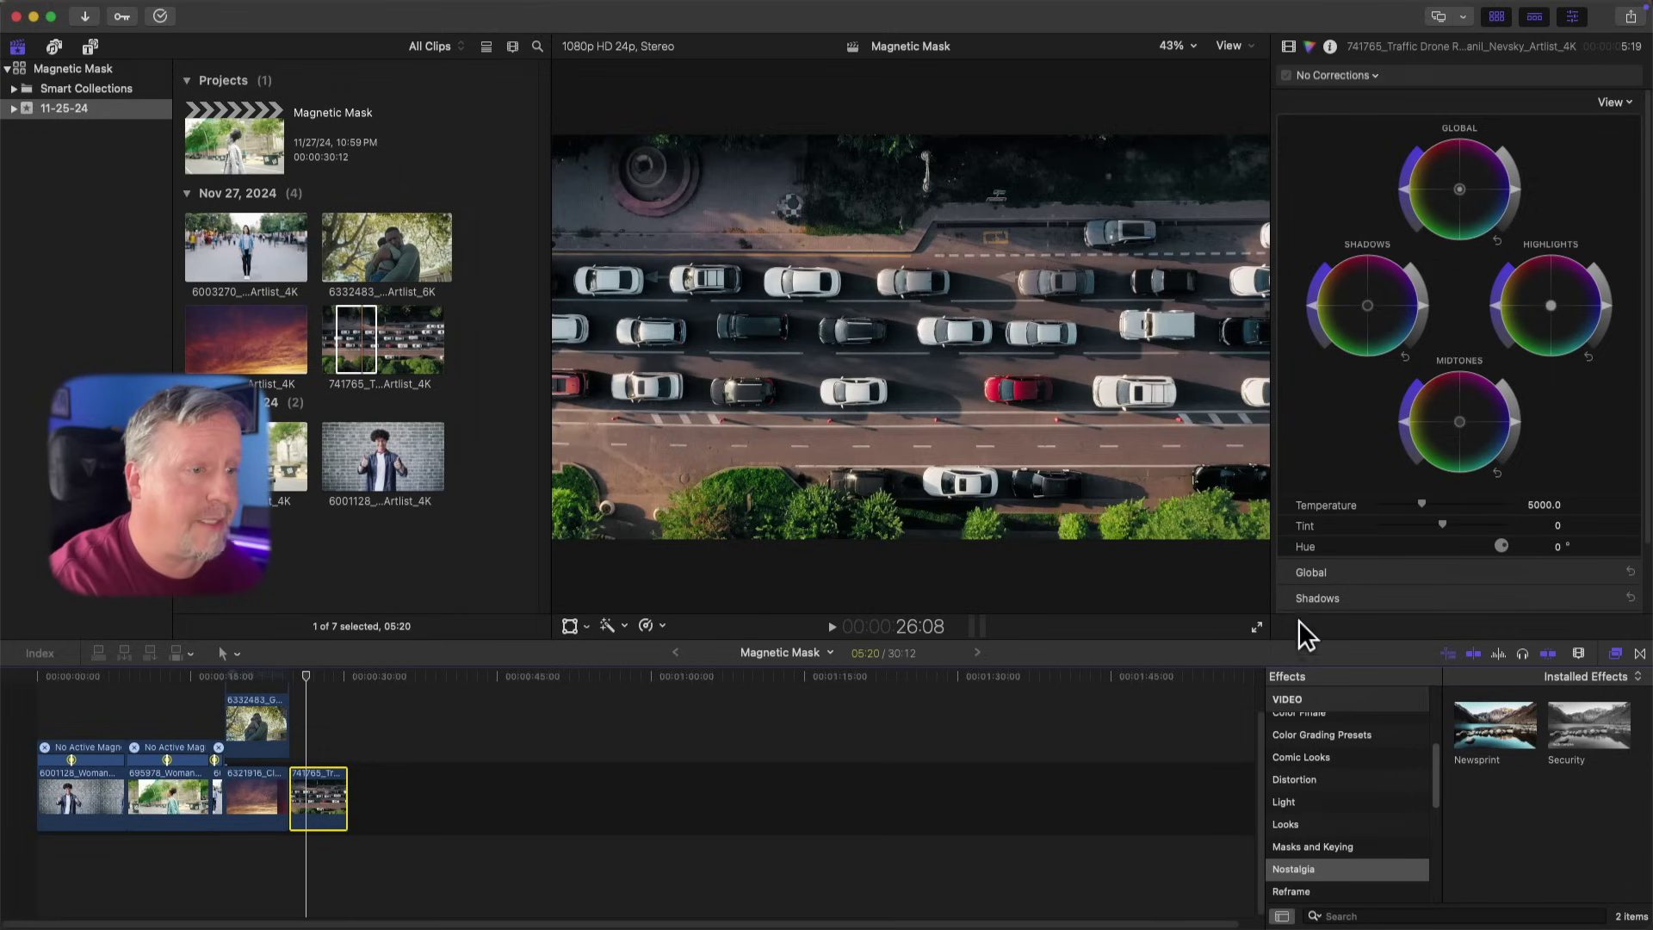
pyautogui.scroll(3, 1336, 783)
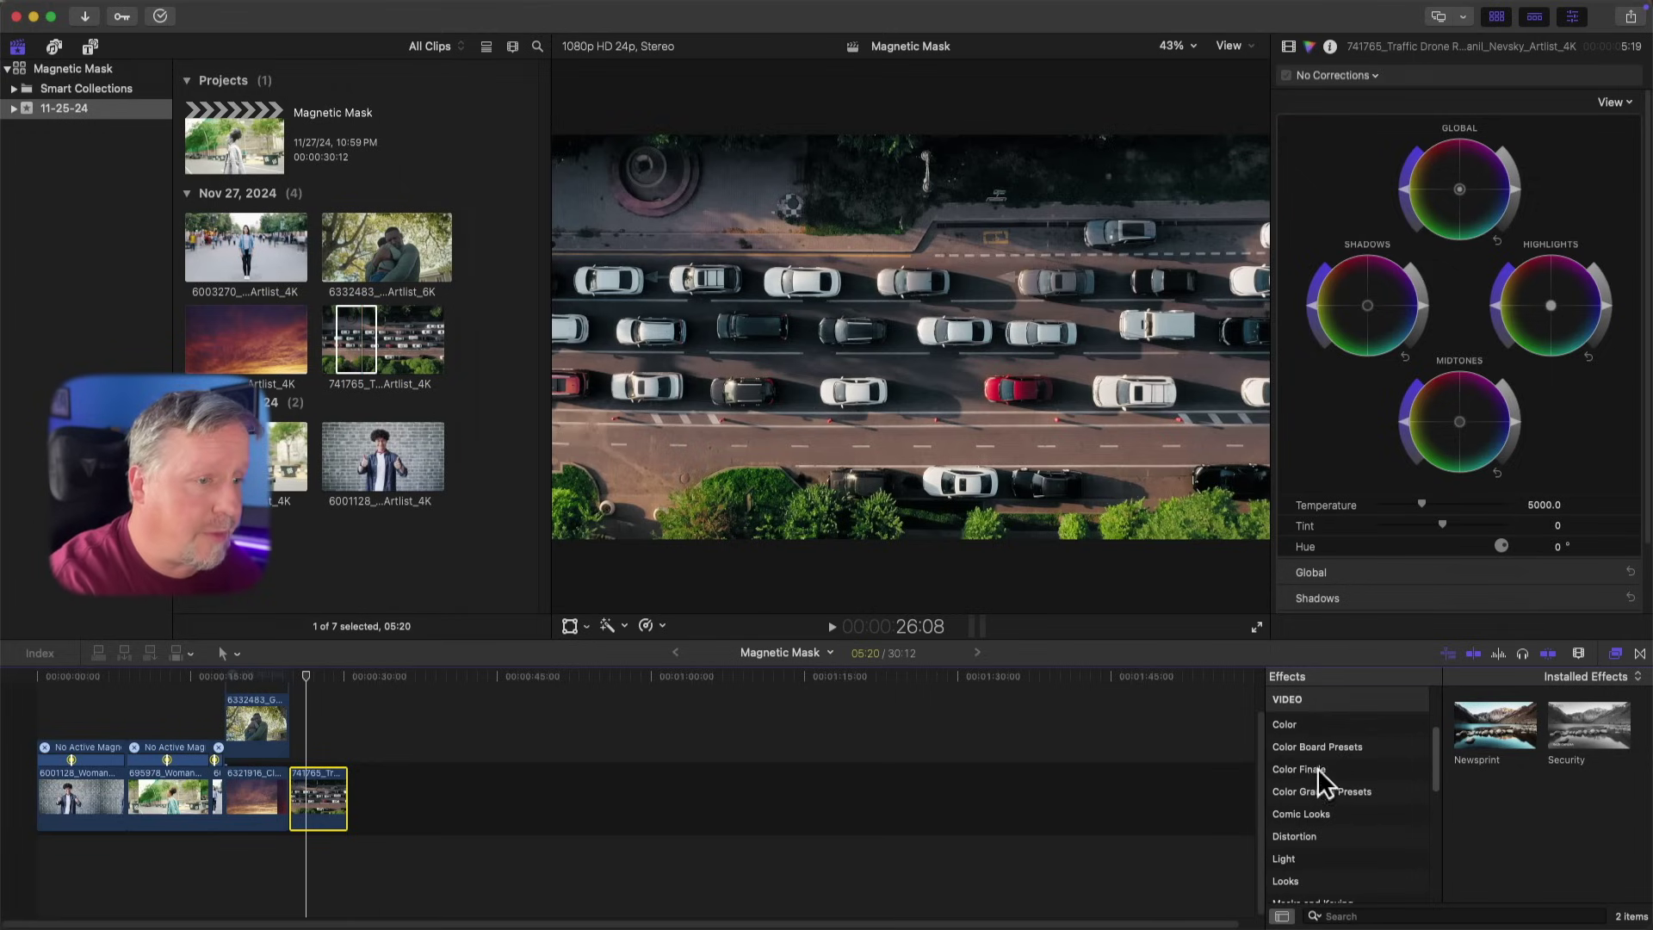
# - Drag the Colorize effect from the Color category onto the red car, masking it magnetically
pyautogui.click(1283, 728)
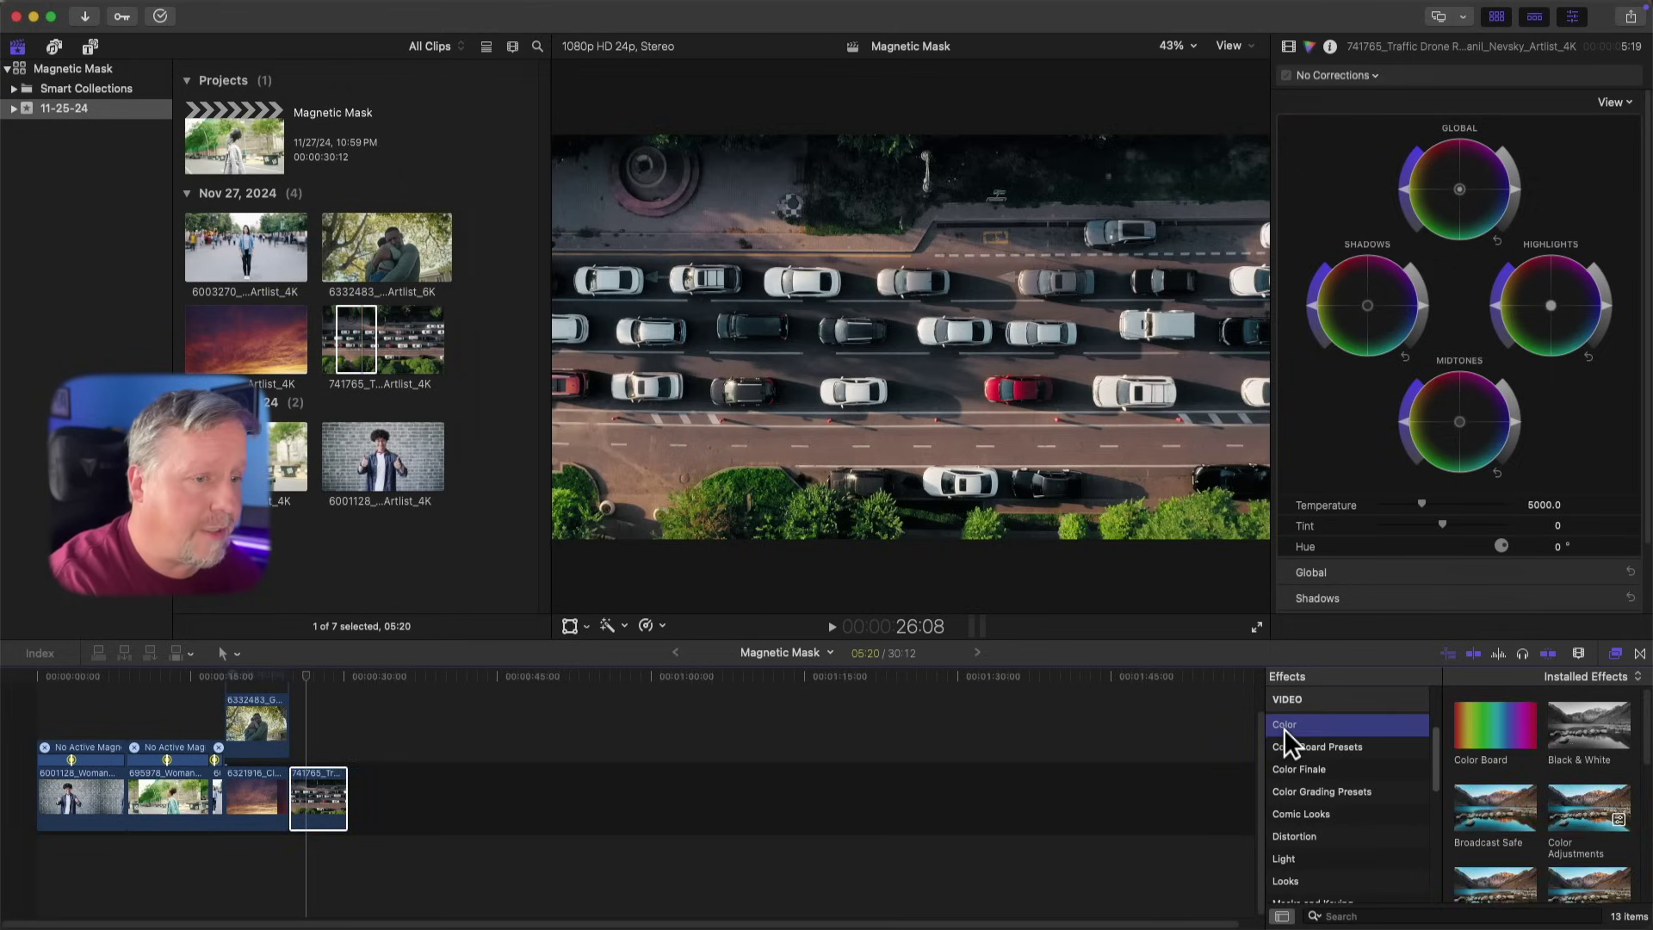
pyautogui.scroll(-2, 1520, 788)
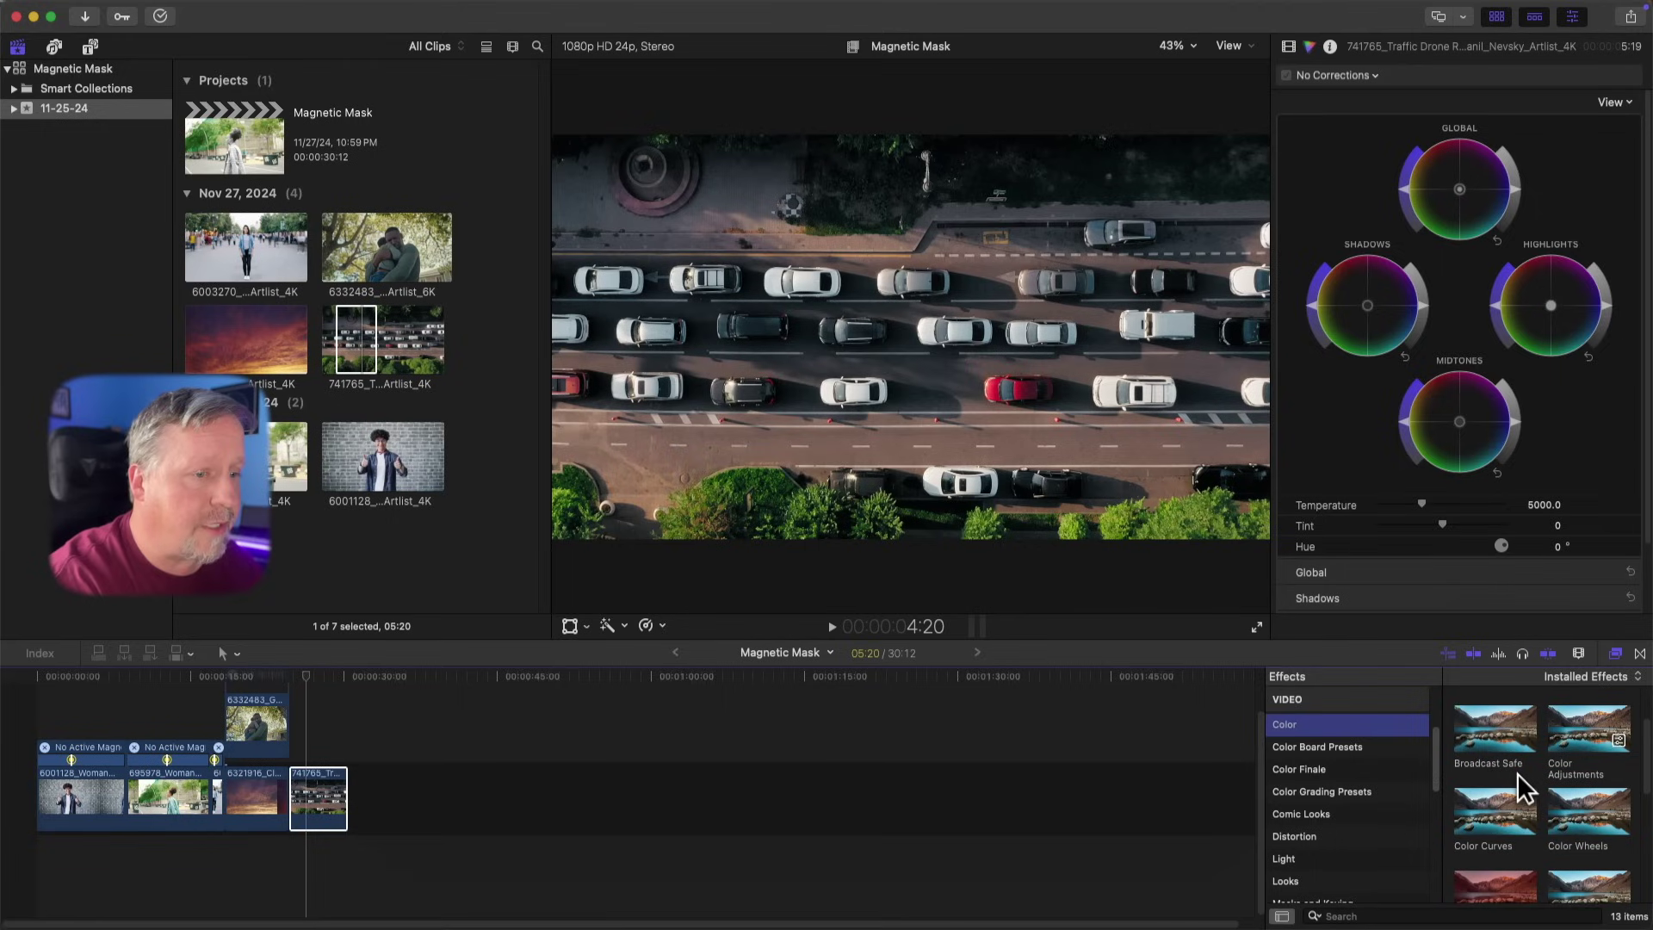
pyautogui.scroll(-1, 1517, 767)
pyautogui.click(1489, 851)
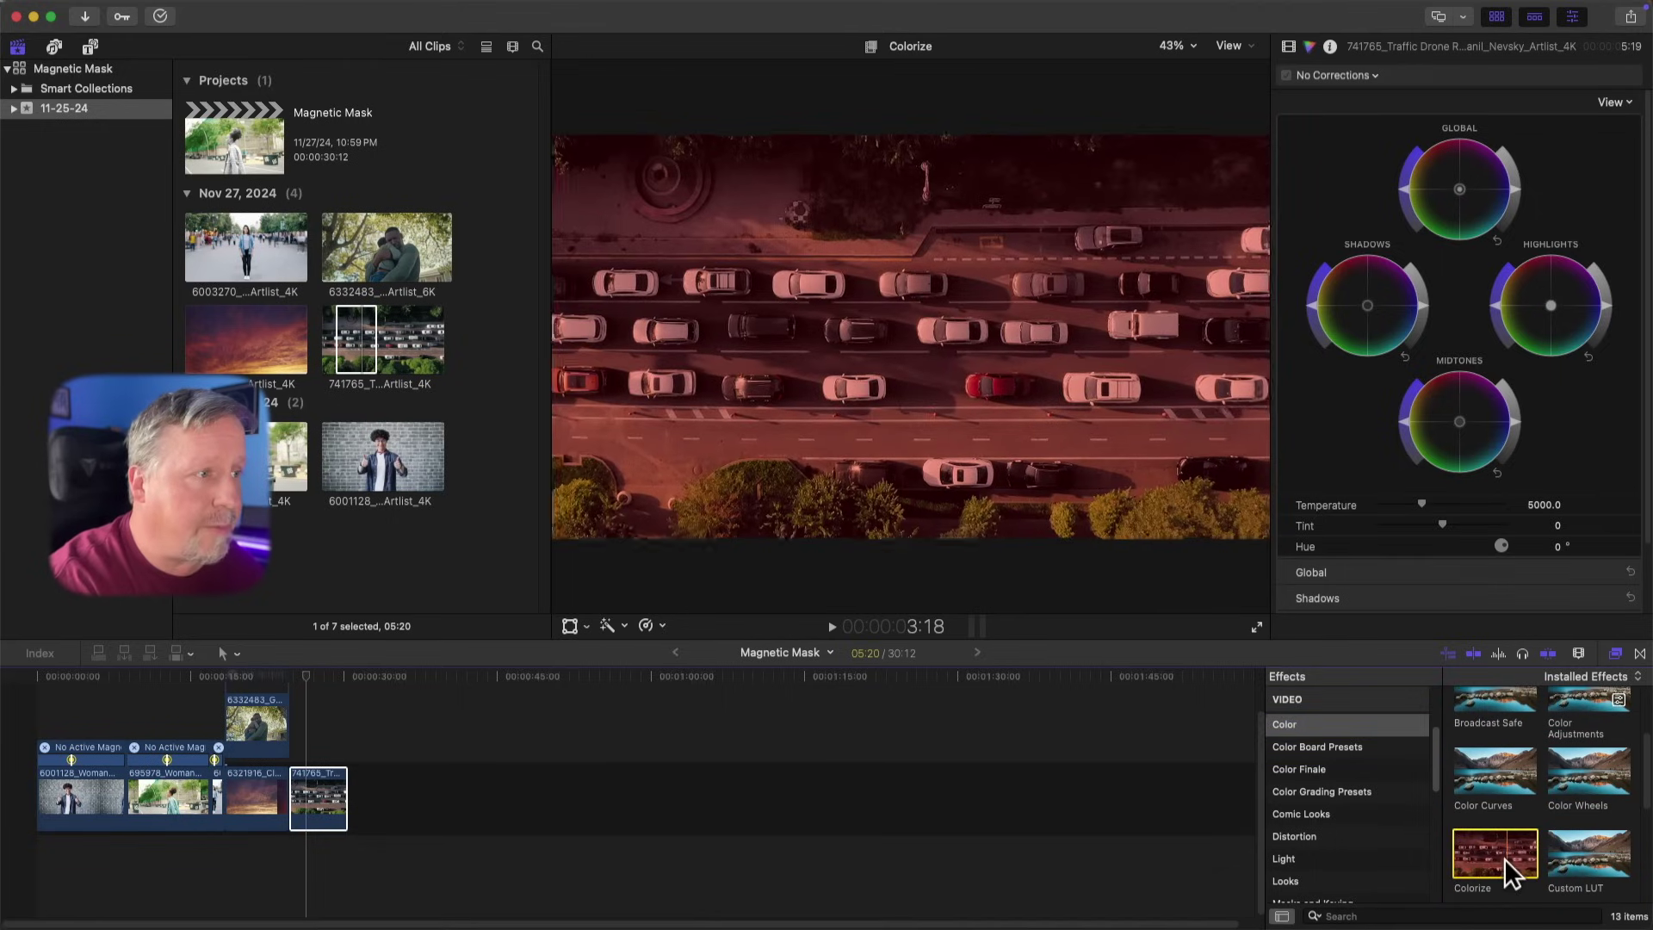
pyautogui.moveTo(1494, 855); pyautogui.dragTo(1076, 429)
pyautogui.moveTo(870, 368); pyautogui.dragTo(848, 392)
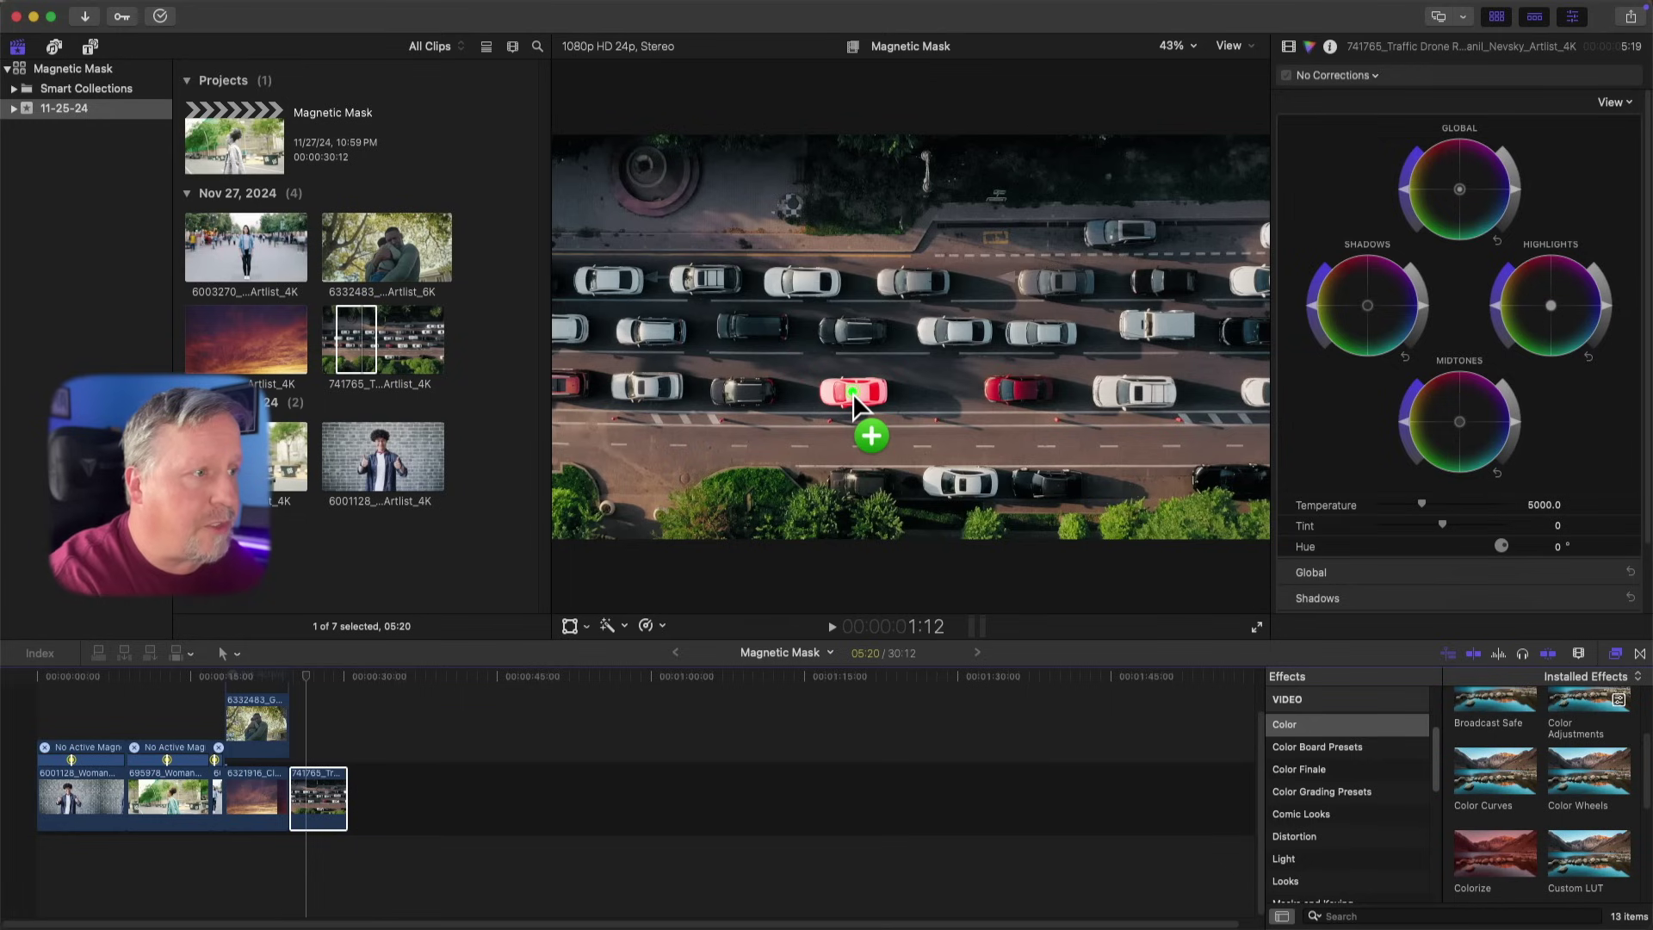
pyautogui.moveTo(852, 392); pyautogui.dragTo(853, 395)
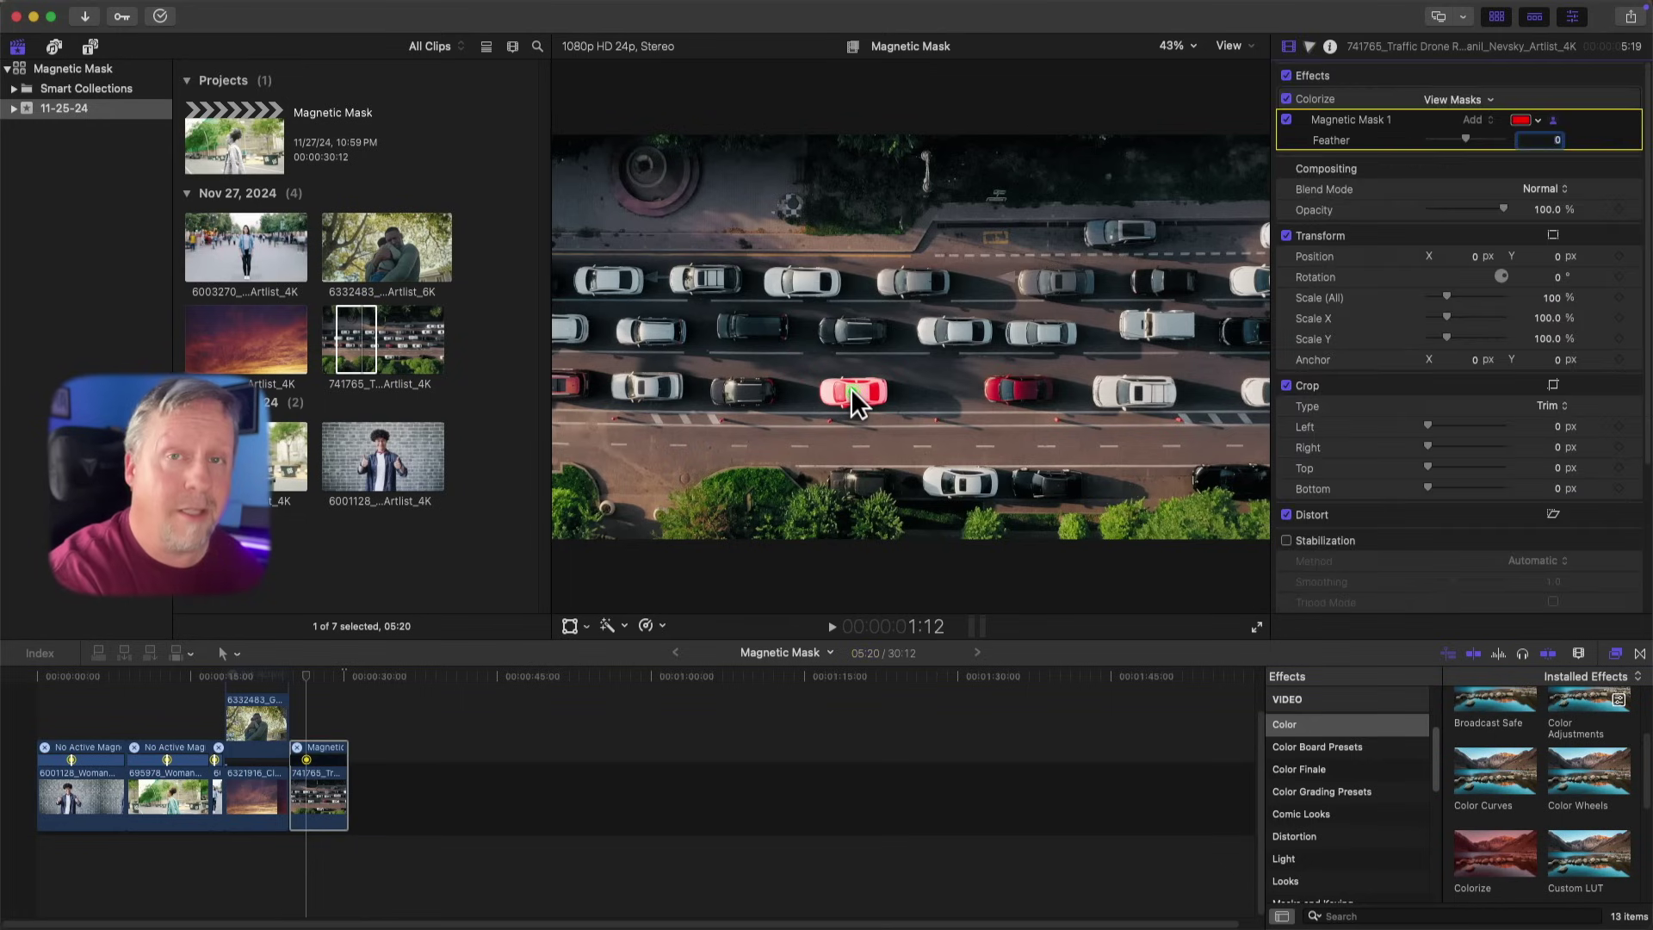